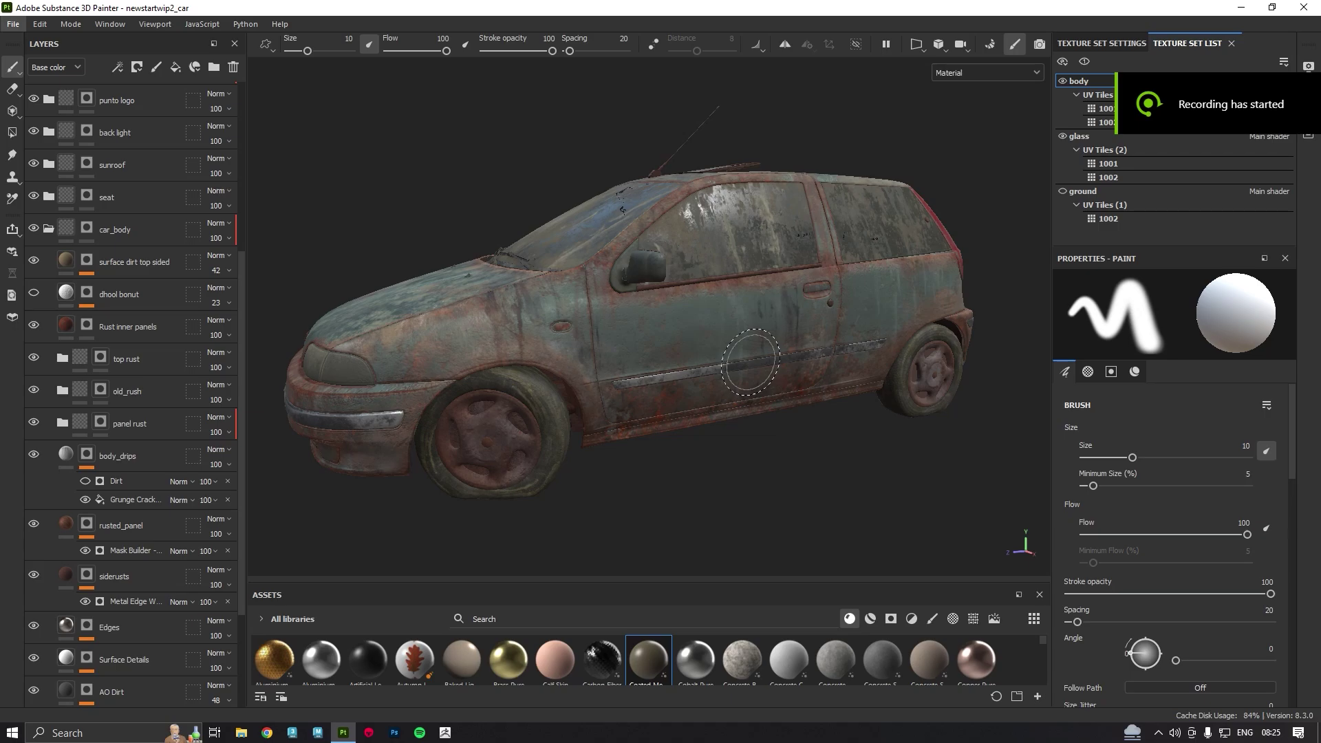
Examine the whole car and check the general texture set settings of the body set, ending at the texture set list.
mouse_move(750, 362)
alt+mouse_down()
mouse_move(752, 383)
mouse_move(743, 361)
mouse_move(672, 466)
mouse_move(652, 460)
mouse_move(720, 326)
mouse_move(763, 436)
mouse_move(719, 330)
mouse_move(739, 414)
mouse_move(713, 352)
mouse_move(736, 380)
alt+mouse_up()
drag(681, 561, 751, 258)
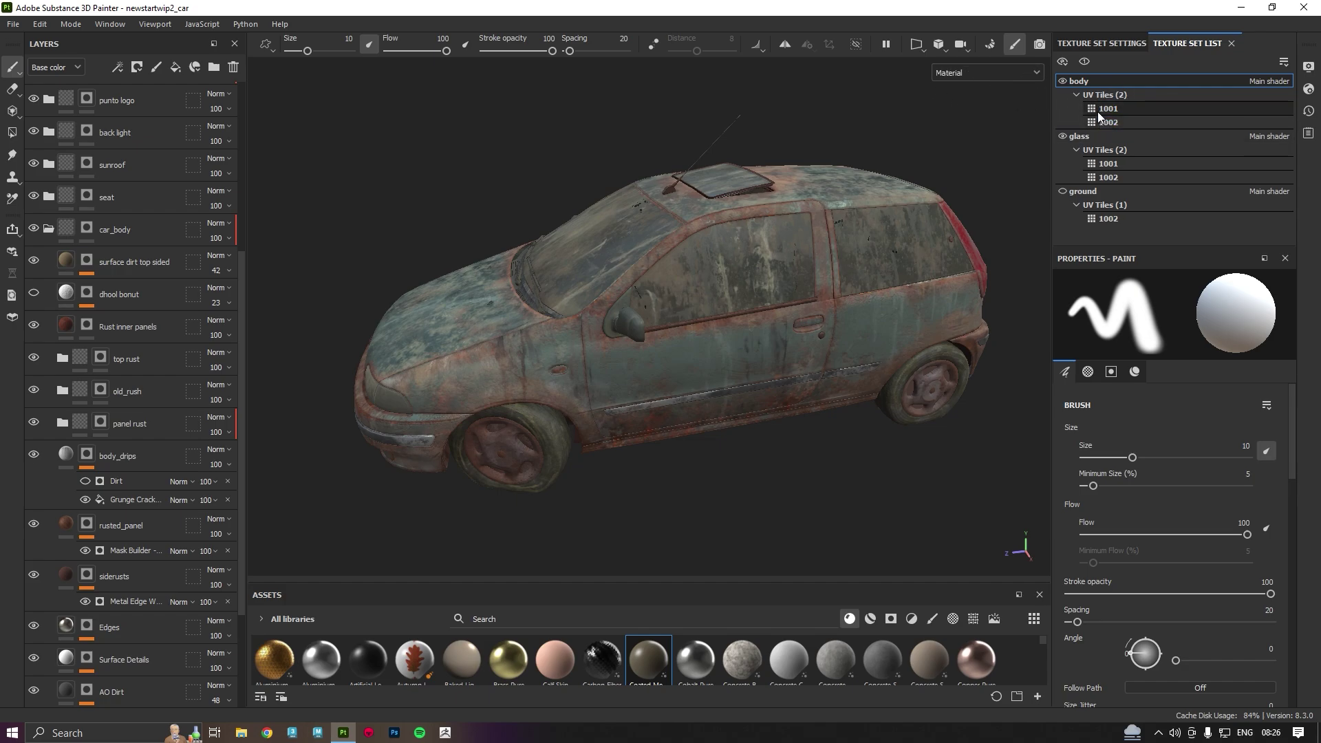
click(1100, 43)
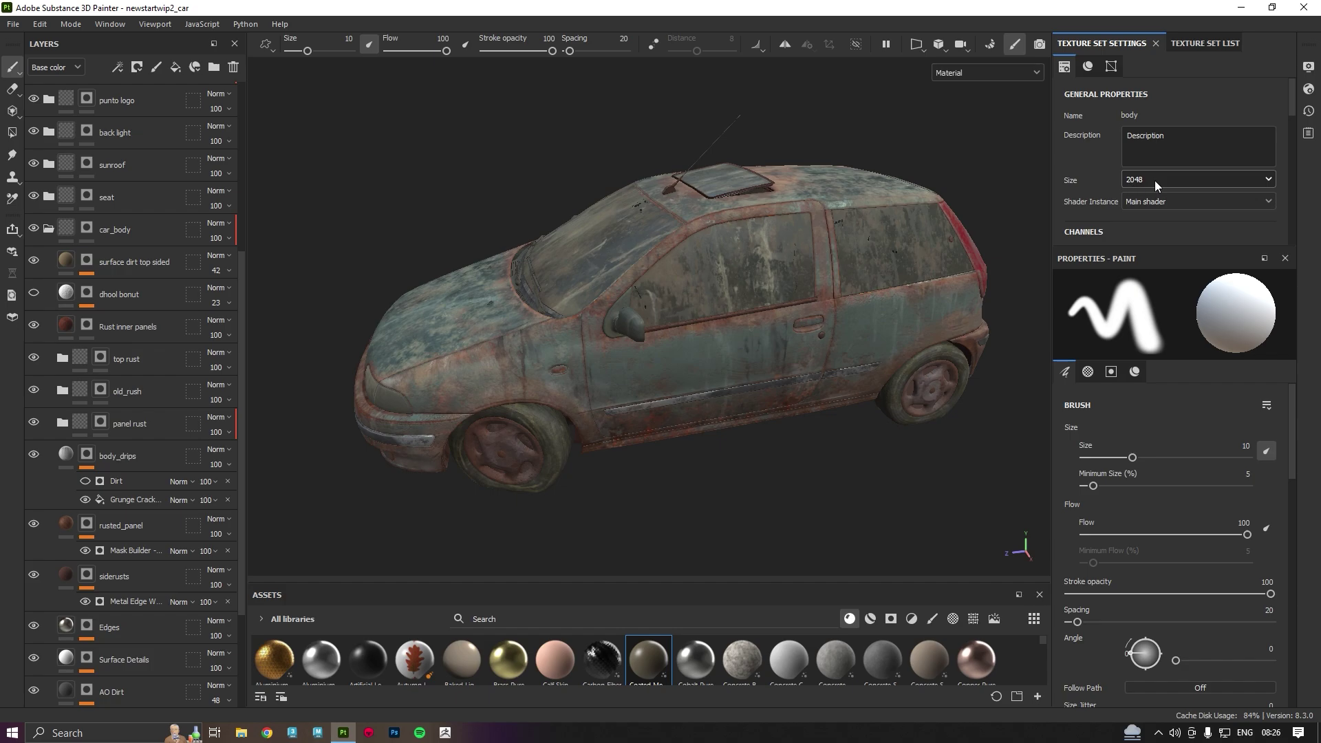
click(1201, 43)
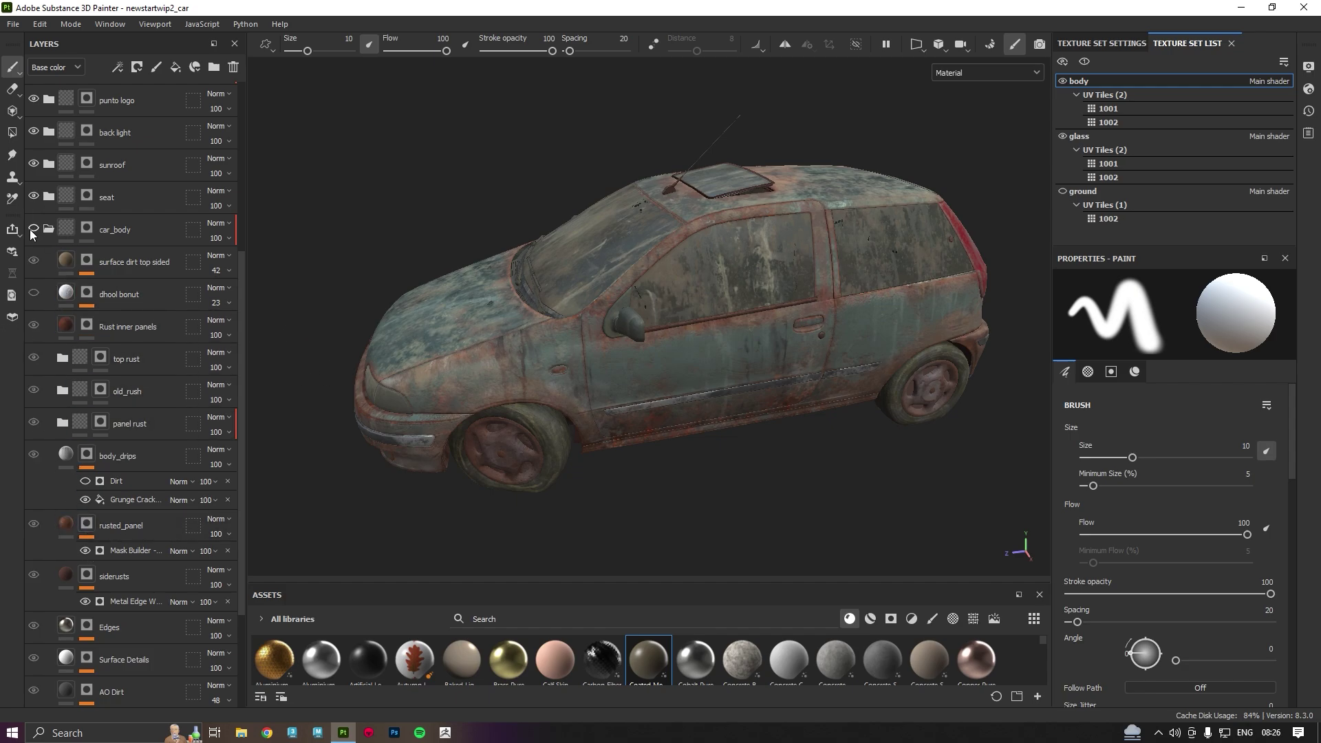
Compare the car with the car_body group hidden and shown, leaving the group visible.
scroll(554, 376, up, 2)
alt+drag(554, 377, 482, 403)
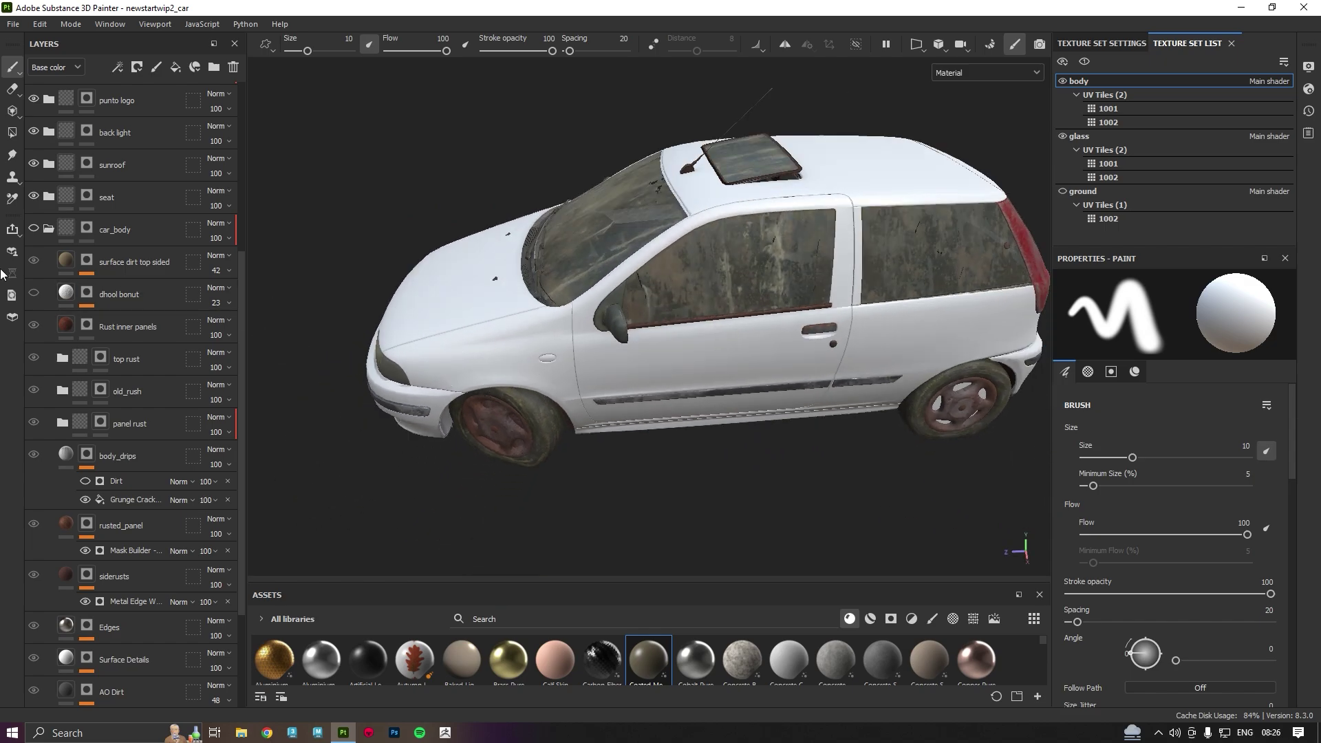
click(33, 229)
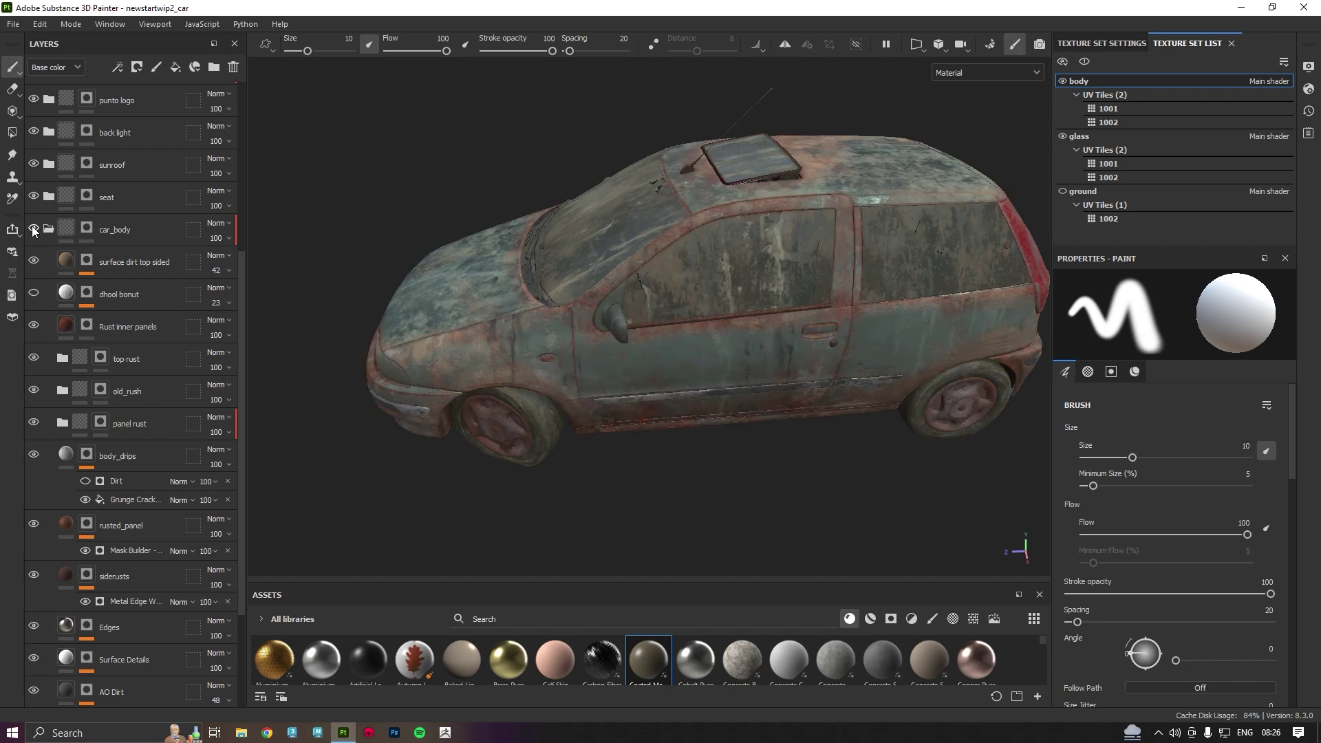
Hide every layer in the car_body group above Base Paint, from surface dirt top sided down to Dirt.
click(34, 324)
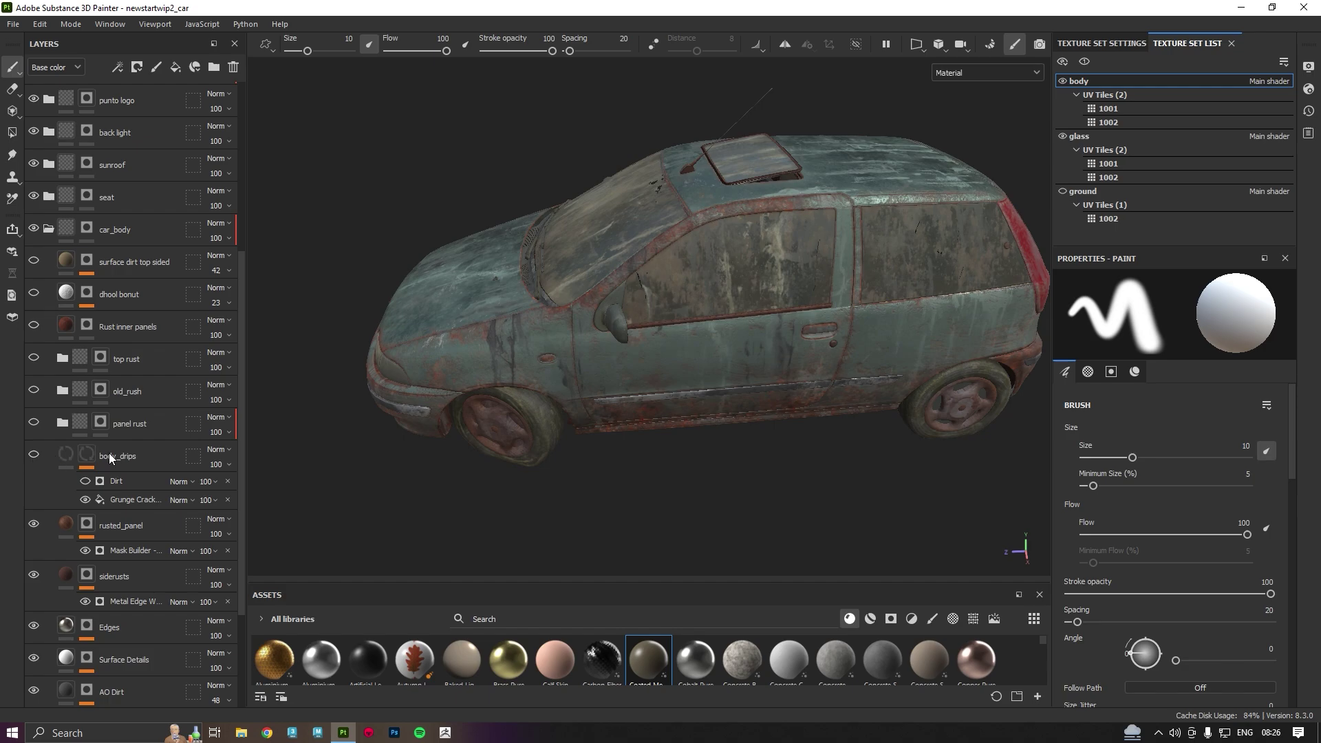
alt+middle_drag(432, 466, 445, 420)
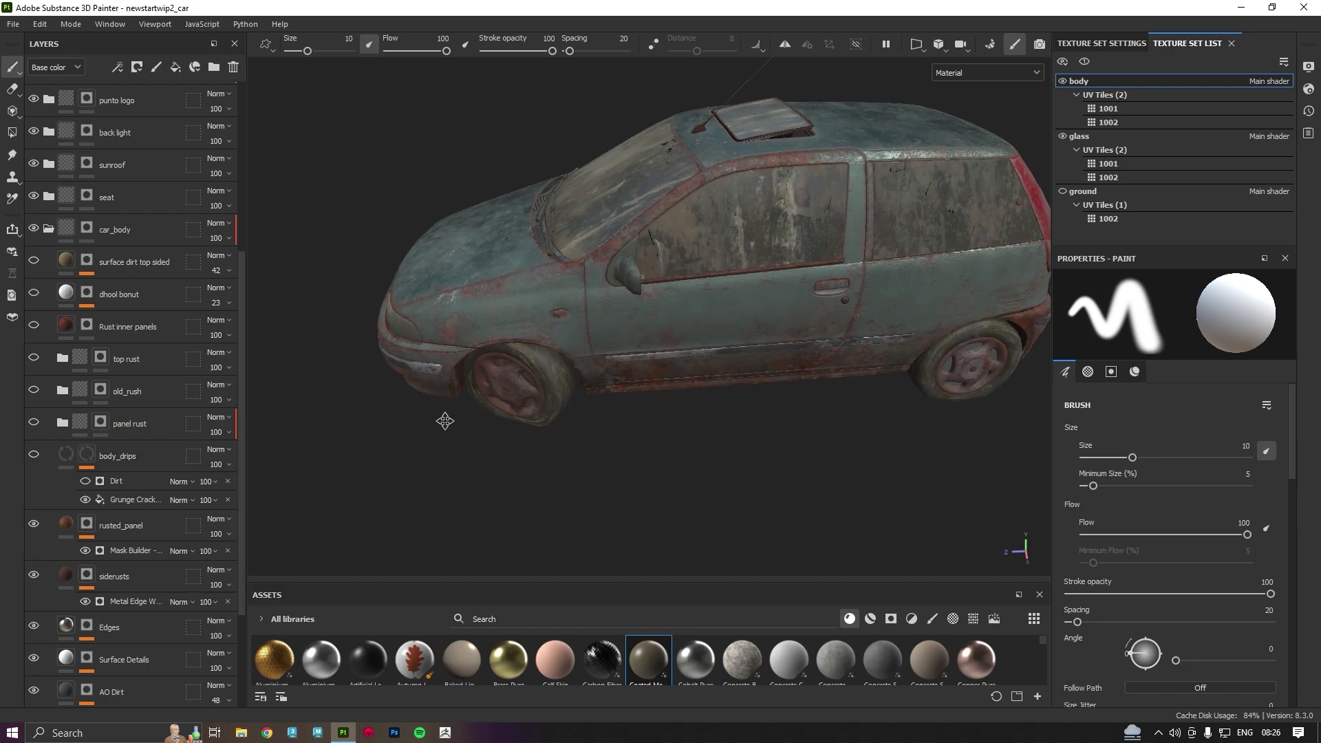
click(33, 576)
scroll(53, 573, down, 3)
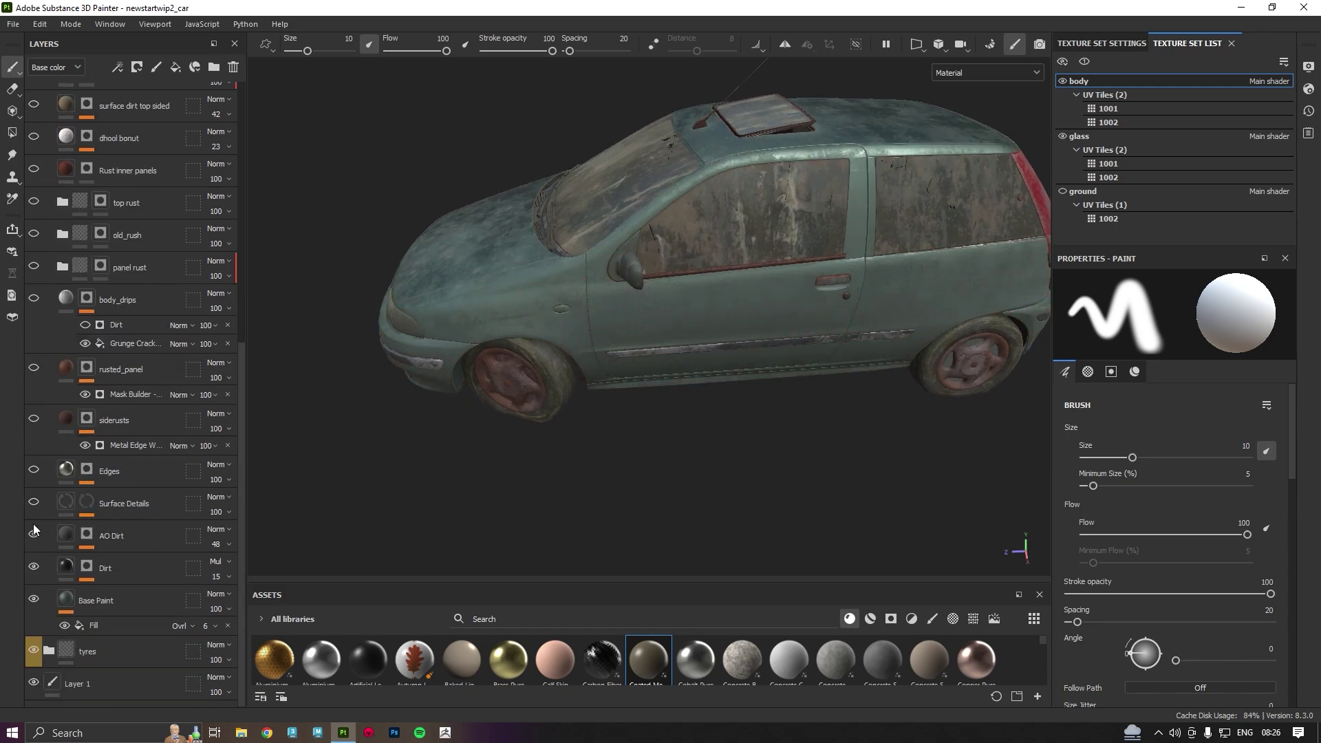
click(33, 566)
Examine the bare paint on the car's side and toggle the Base Paint layer off and back on.
mouse_move(315, 498)
alt+mouse_down()
mouse_move(440, 323)
mouse_move(548, 265)
mouse_move(613, 310)
alt+mouse_up()
scroll(592, 310, up, 2)
scroll(573, 318, down, 2)
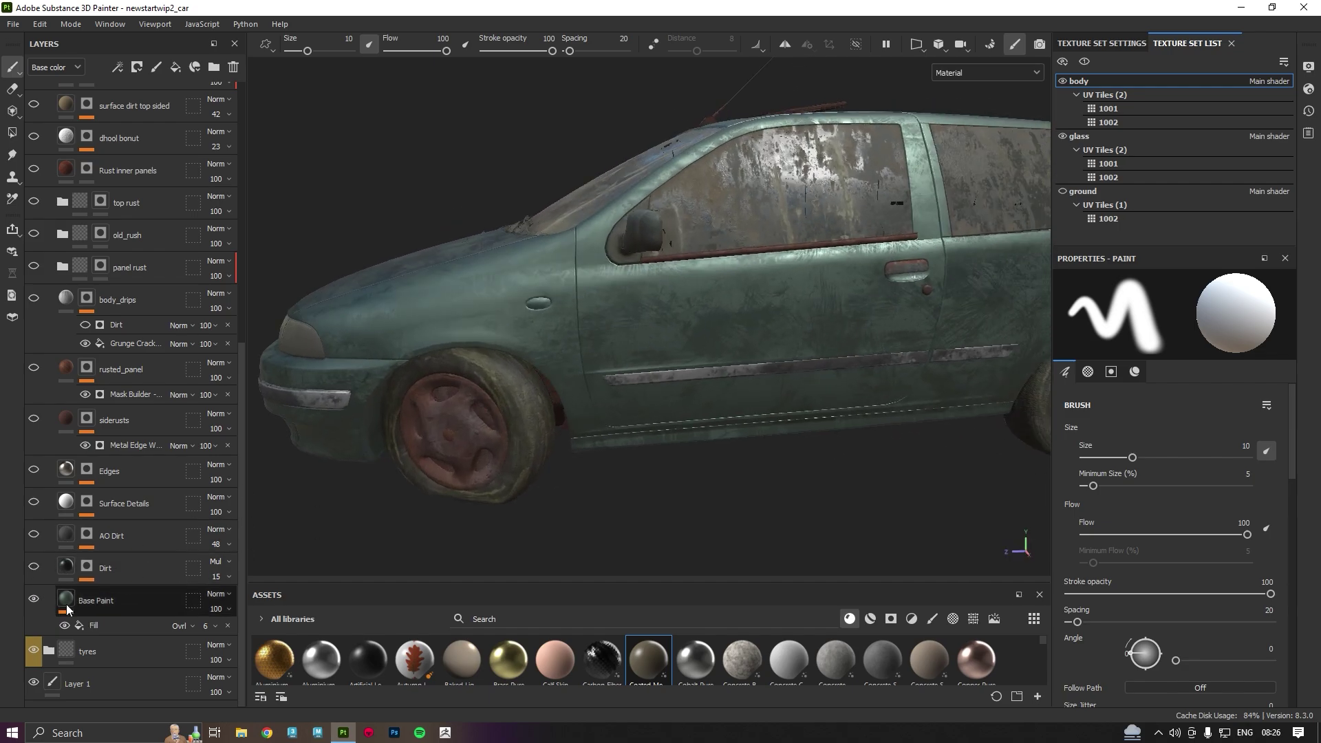
click(33, 600)
click(33, 600)
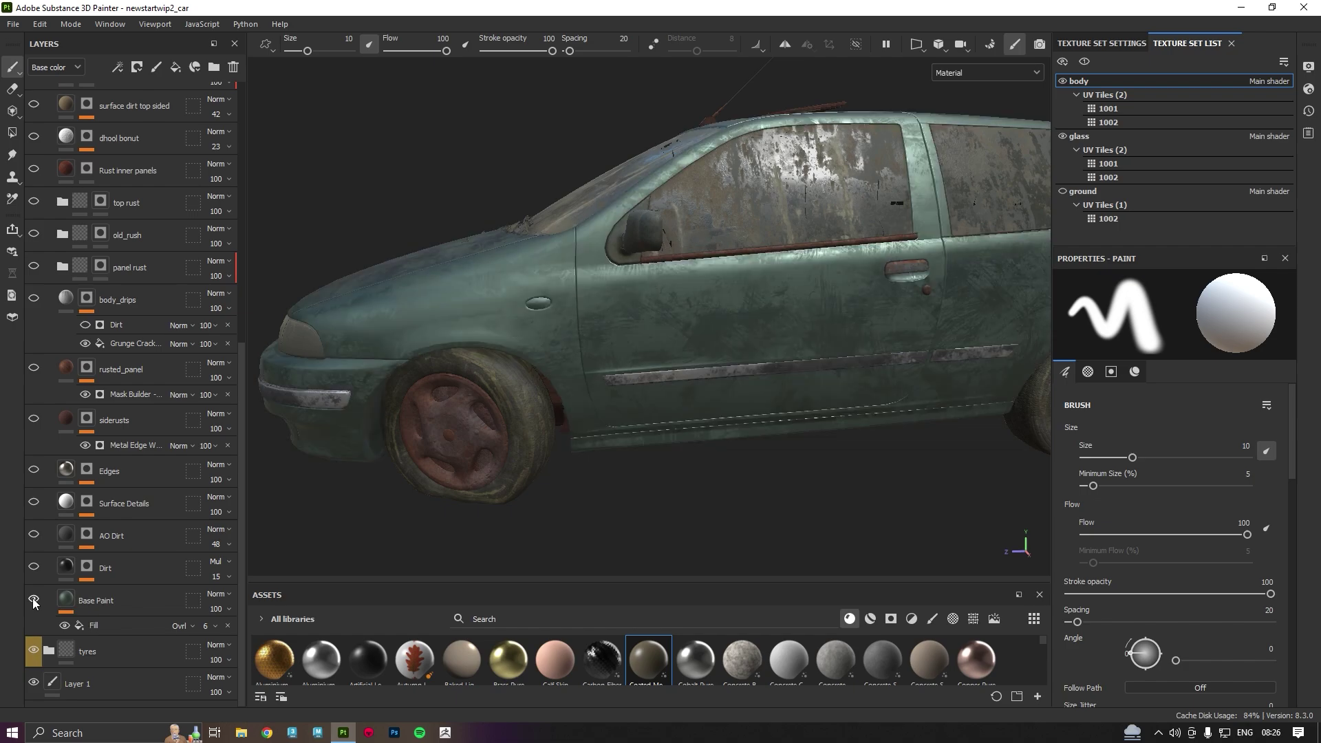
Select the Base Paint layer and review its projection, tiling, colour, height and roughness properties.
click(72, 604)
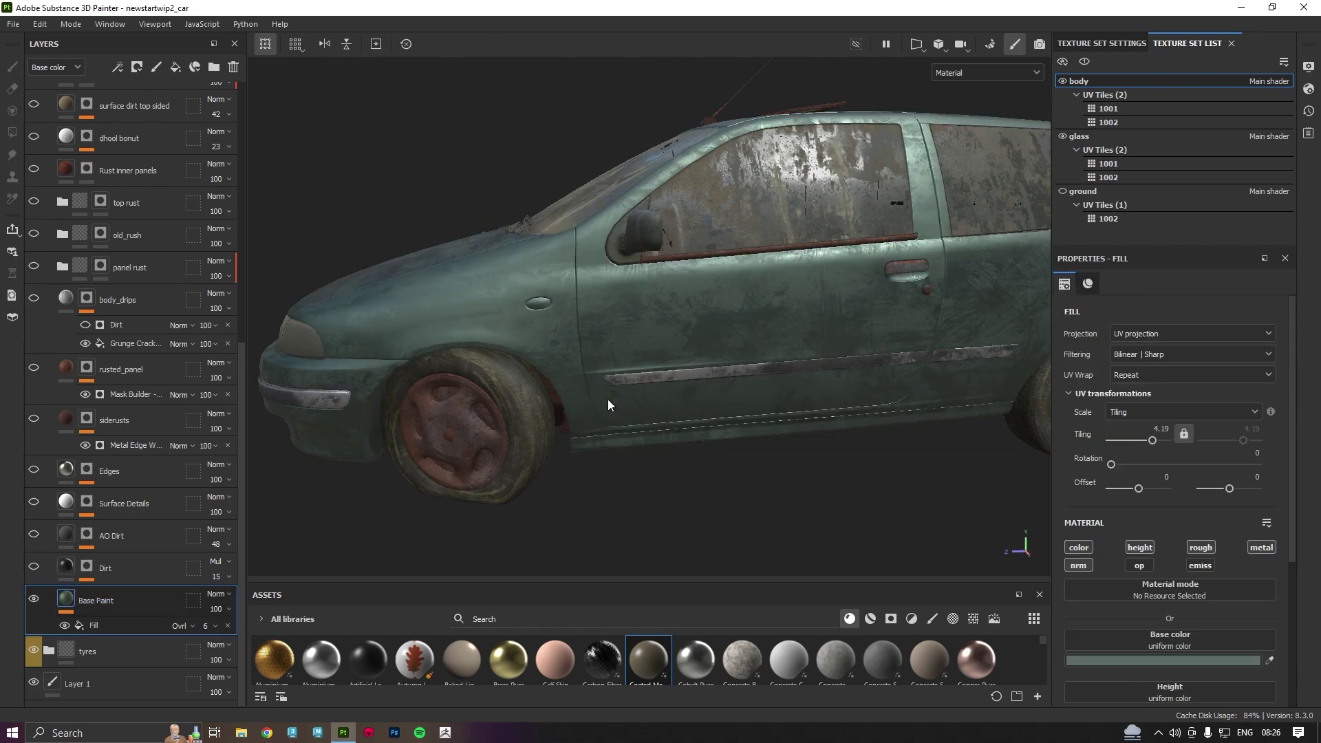
alt+drag(916, 450, 868, 421)
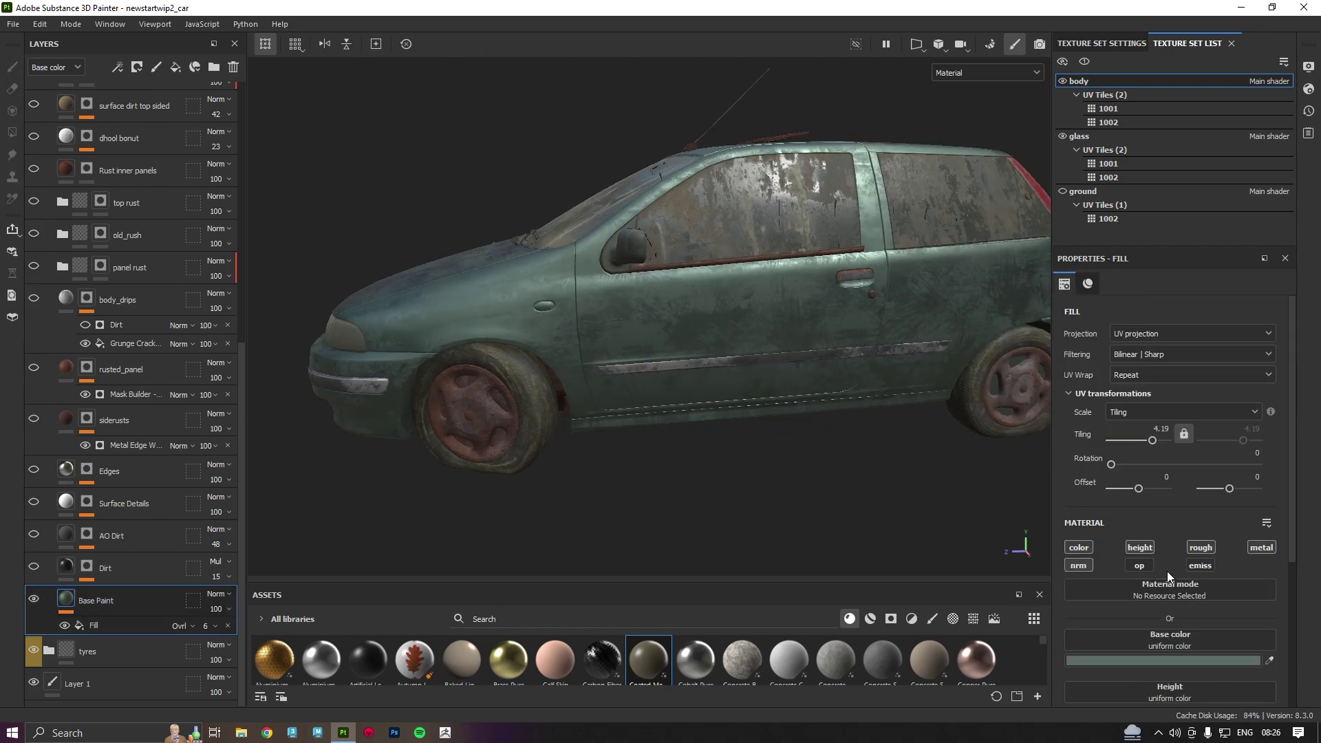
scroll(1201, 556, down, 2)
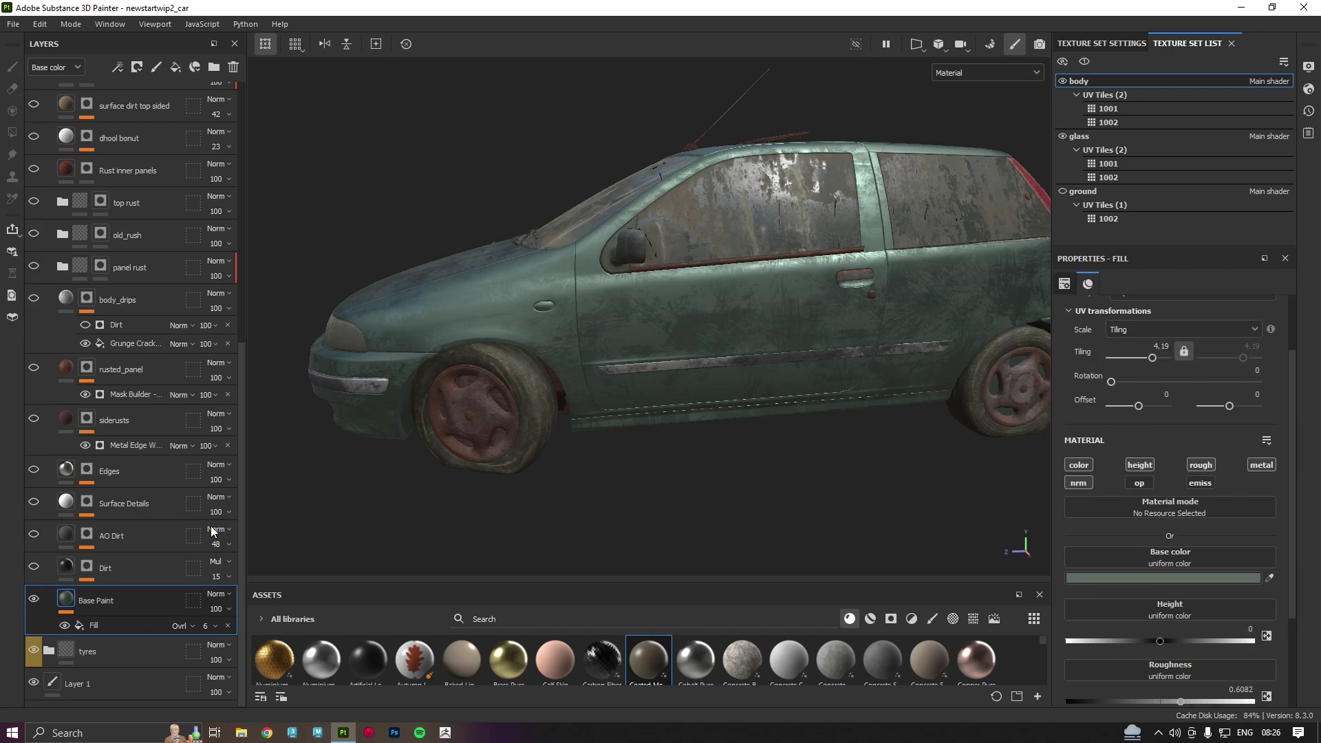
scroll(1193, 420, up, 2)
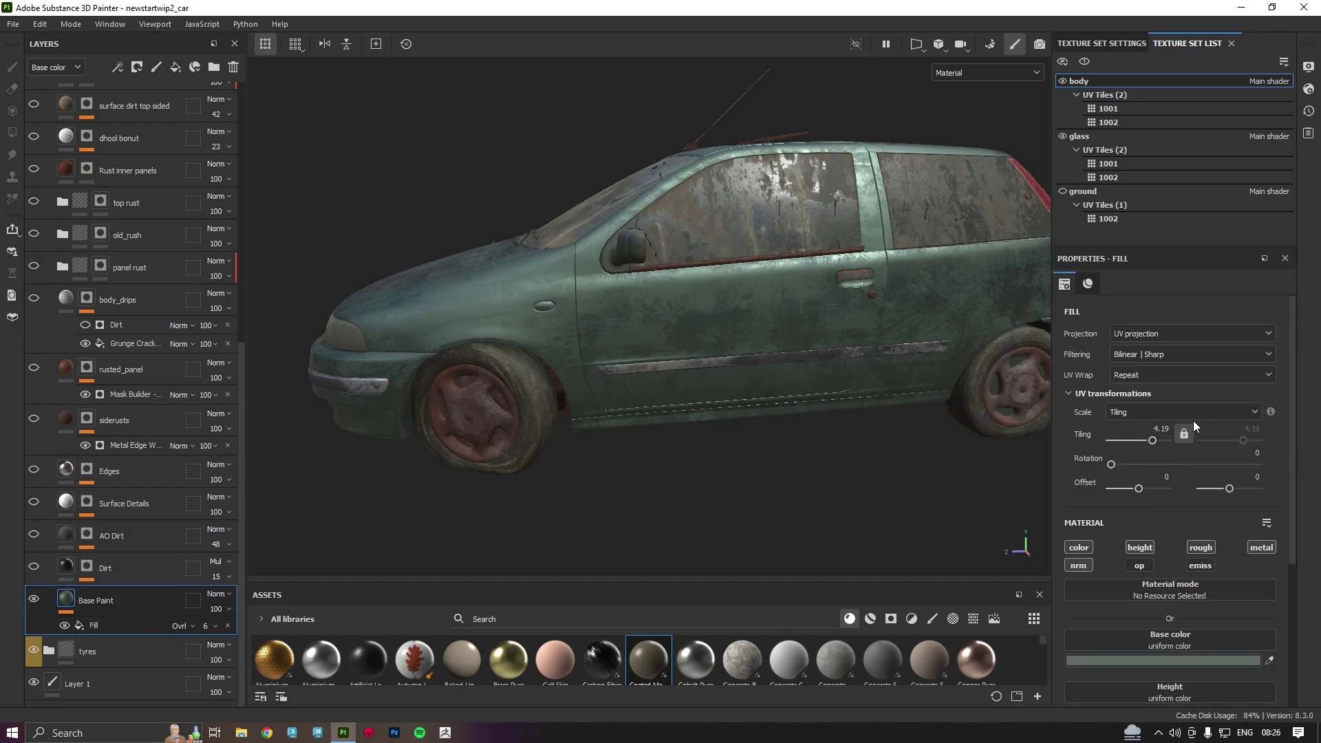
Select the Fill effect under Base Paint and examine how its grunge_map_012 variation looks on the door and fender.
click(110, 625)
scroll(1134, 556, down, 1)
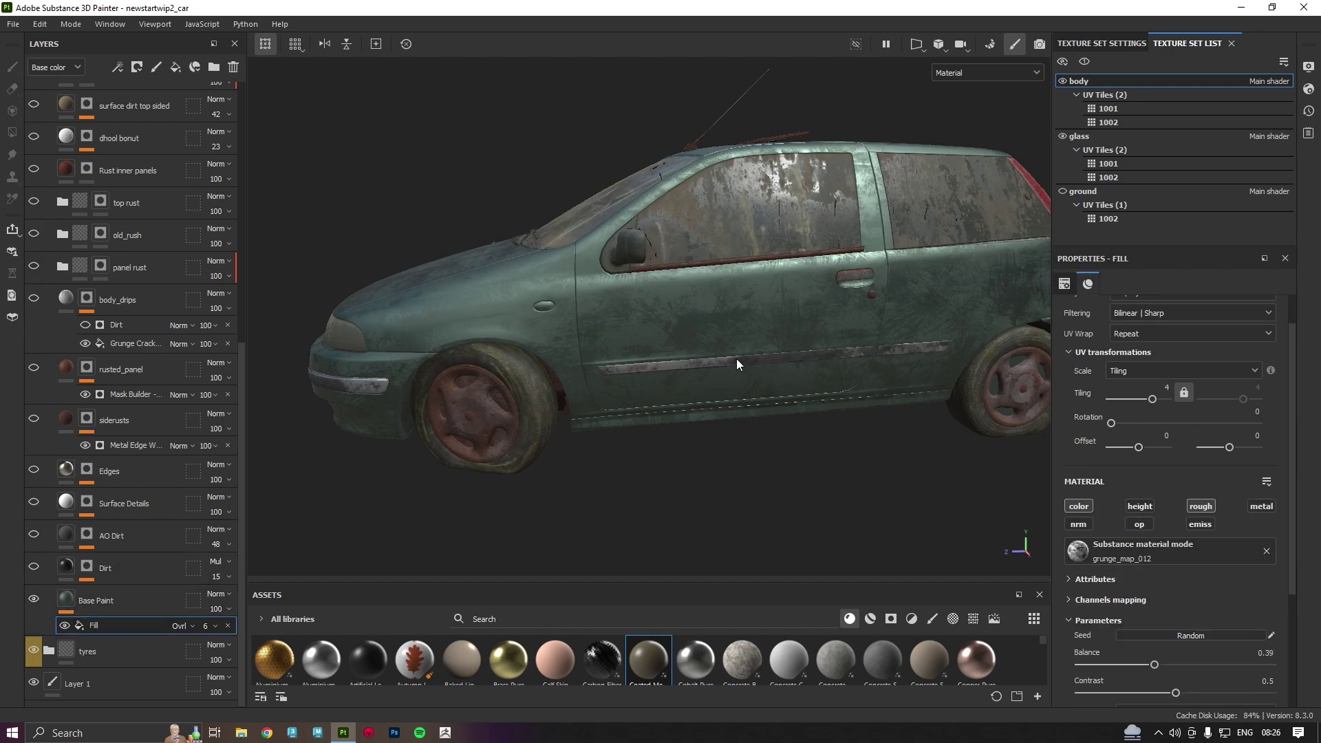
alt+right_drag(736, 358, 719, 309)
alt+drag(719, 309, 709, 289)
alt+right_drag(709, 324, 703, 381)
mouse_move(703, 380)
alt+mouse_down()
mouse_move(798, 289)
mouse_move(691, 380)
alt+mouse_up()
alt+drag(812, 244, 763, 315)
scroll(729, 306, down, 3)
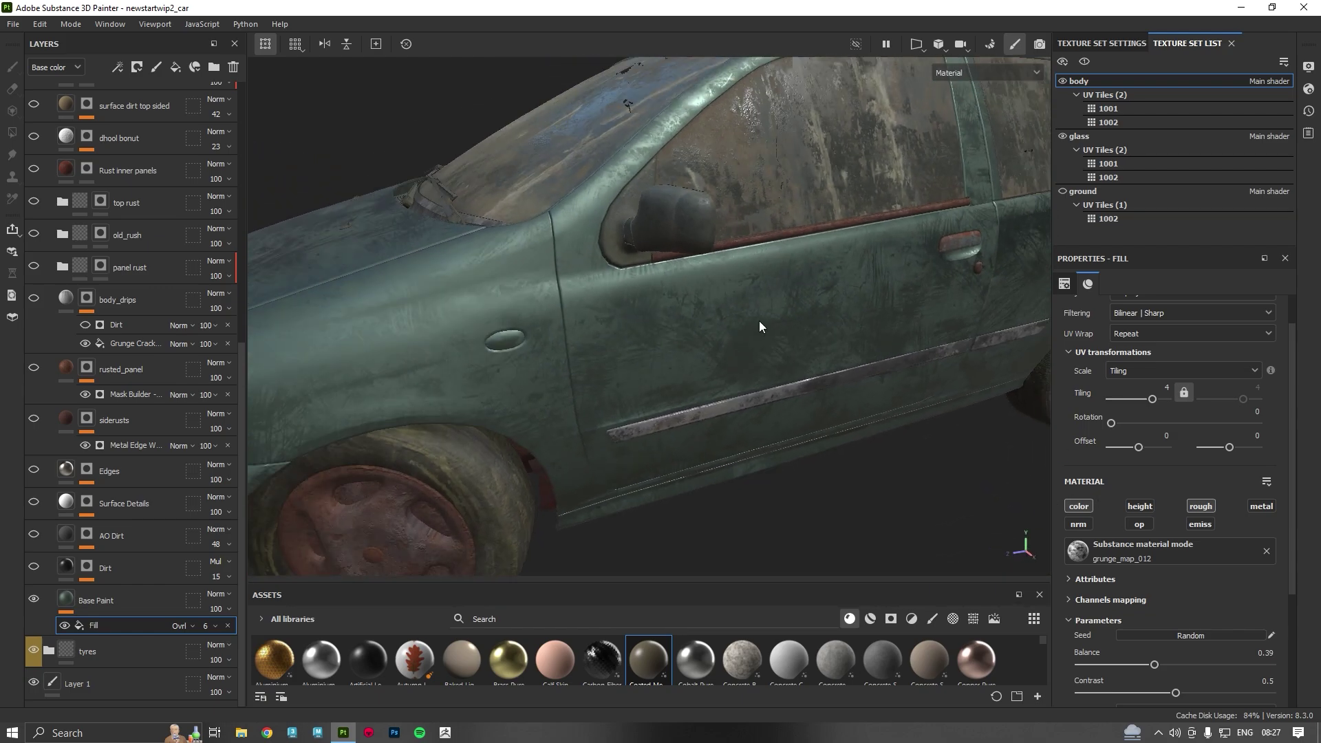
Inspect the base paint in the Roughness channel on the car's side and in Material display on the bonnet.
click(991, 73)
click(960, 159)
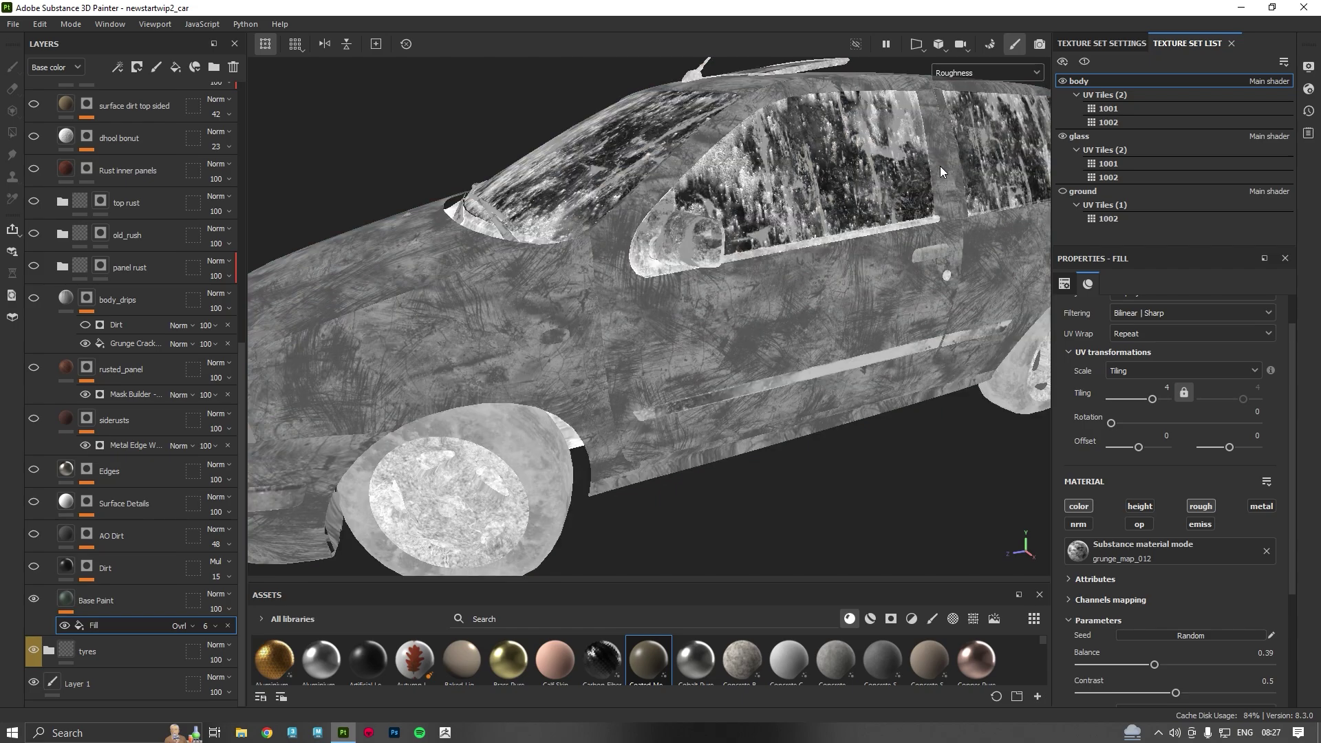
alt+drag(940, 167, 705, 275)
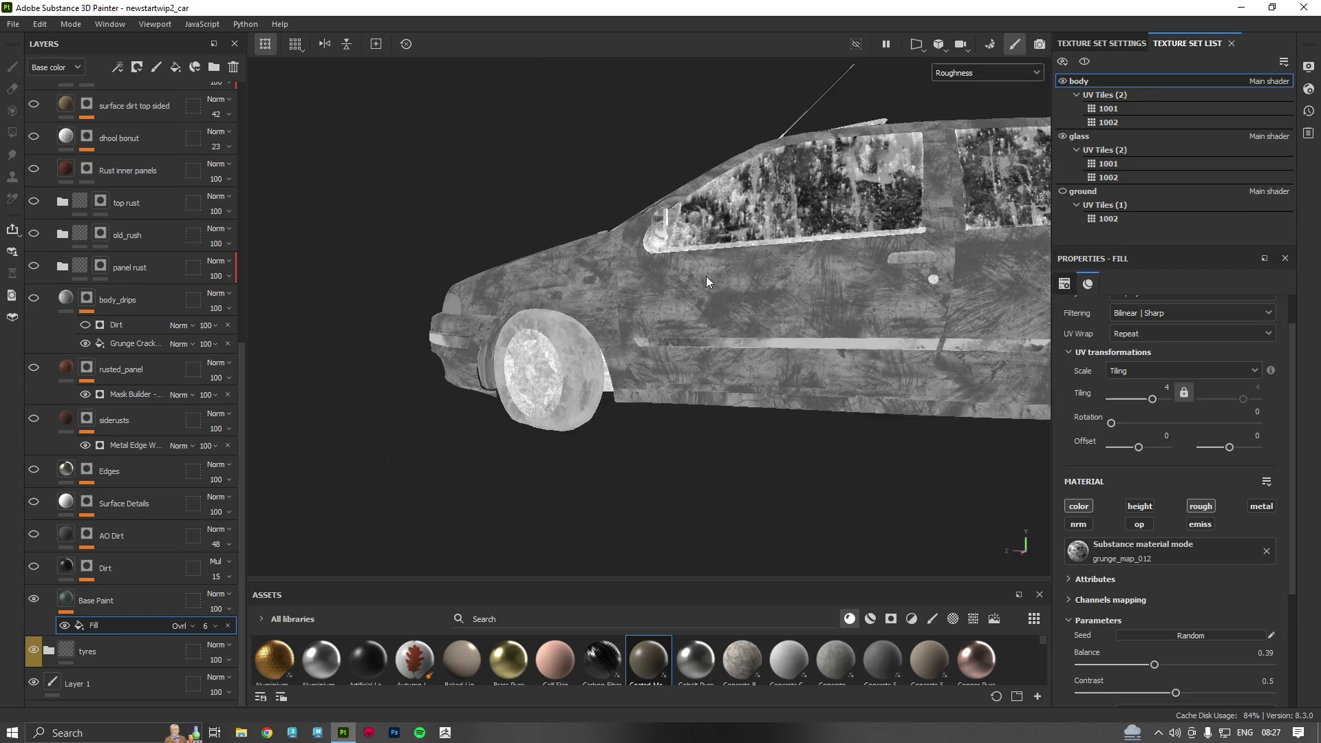
scroll(707, 275, up, 6)
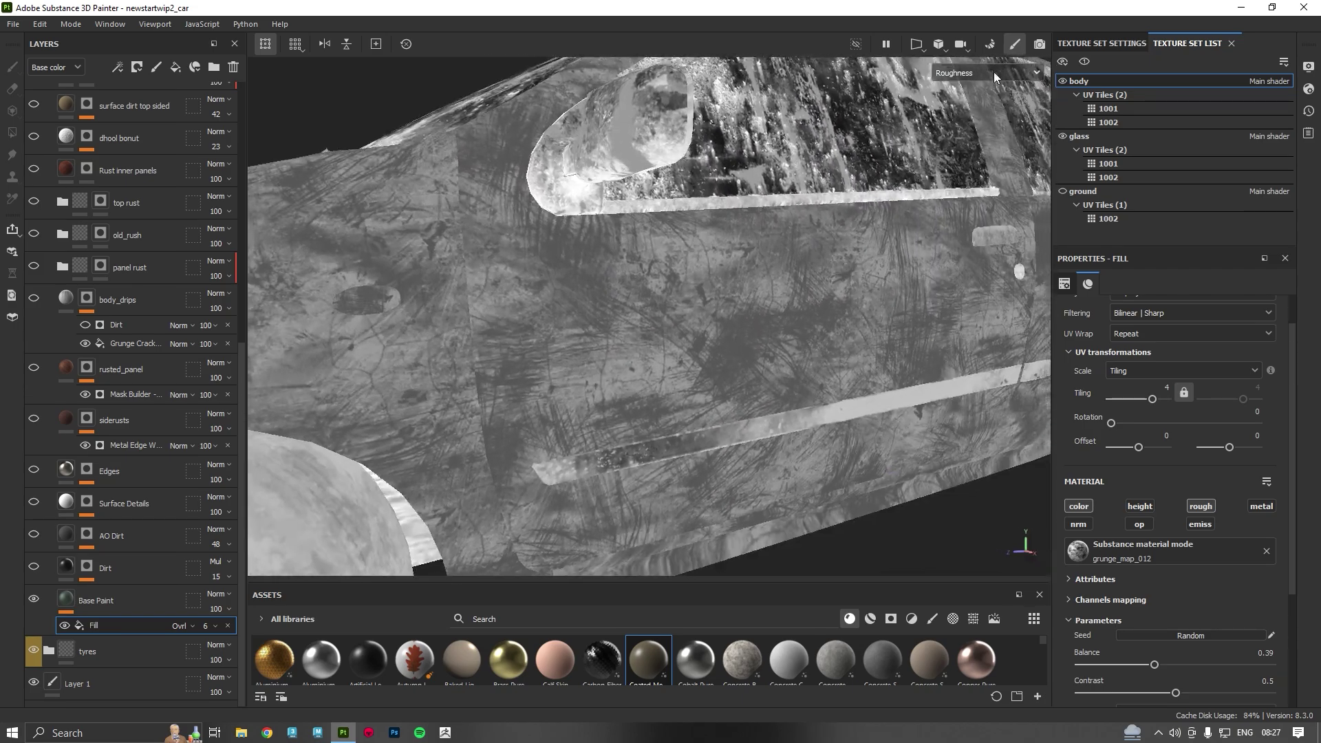
click(993, 71)
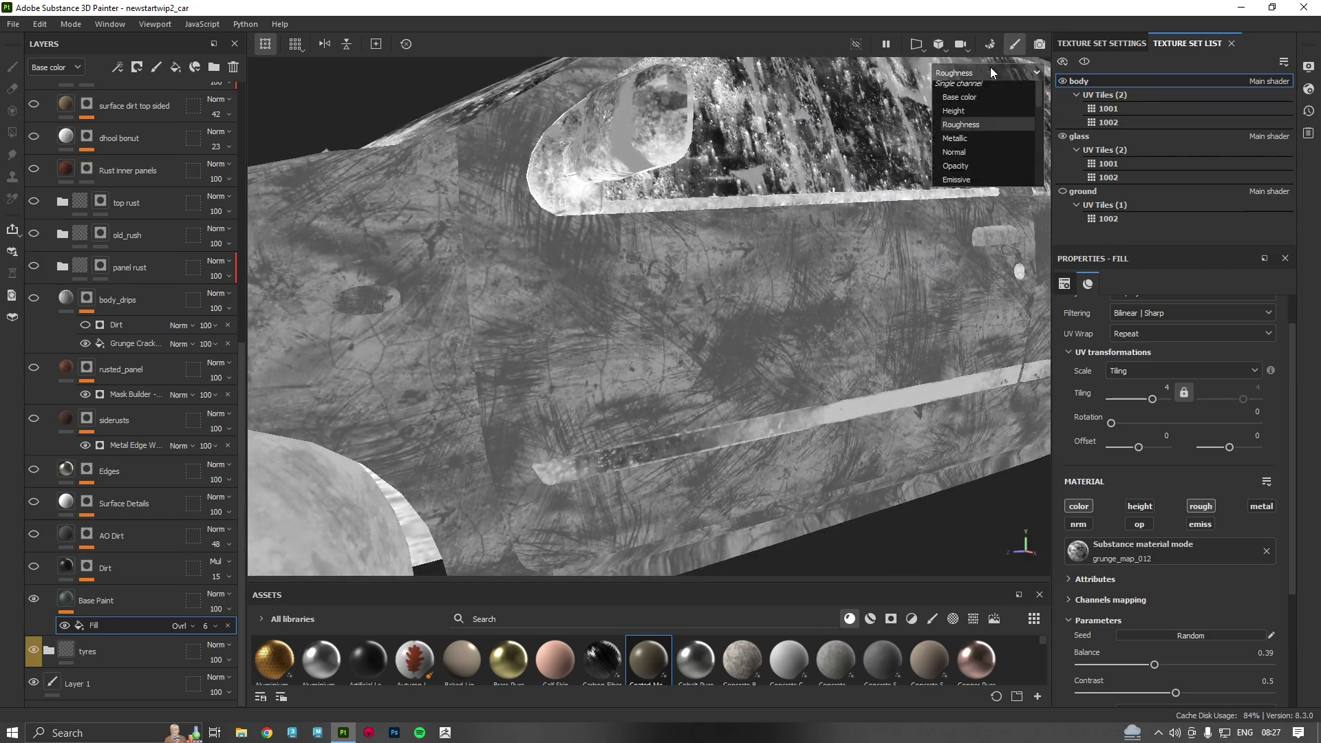
click(963, 101)
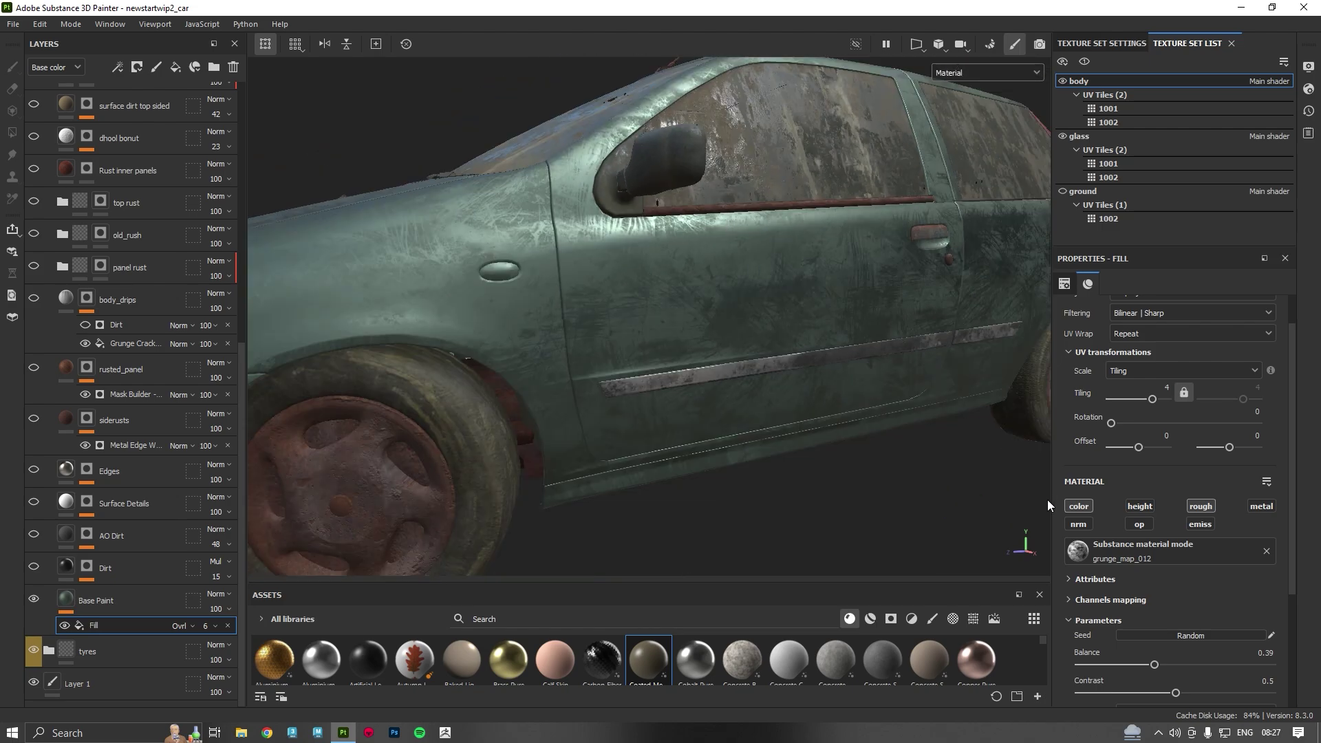
alt+drag(867, 380, 963, 426)
scroll(1195, 386, up, 1)
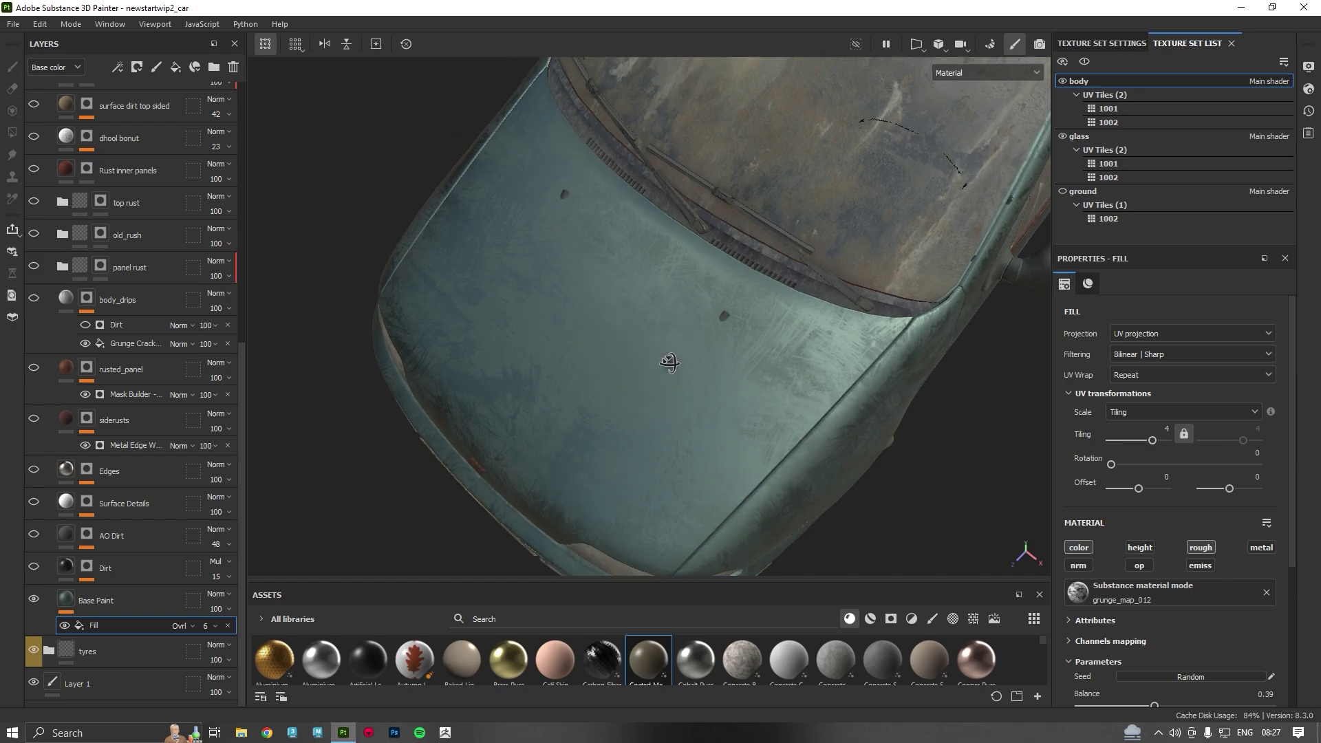
alt+drag(667, 365, 650, 308)
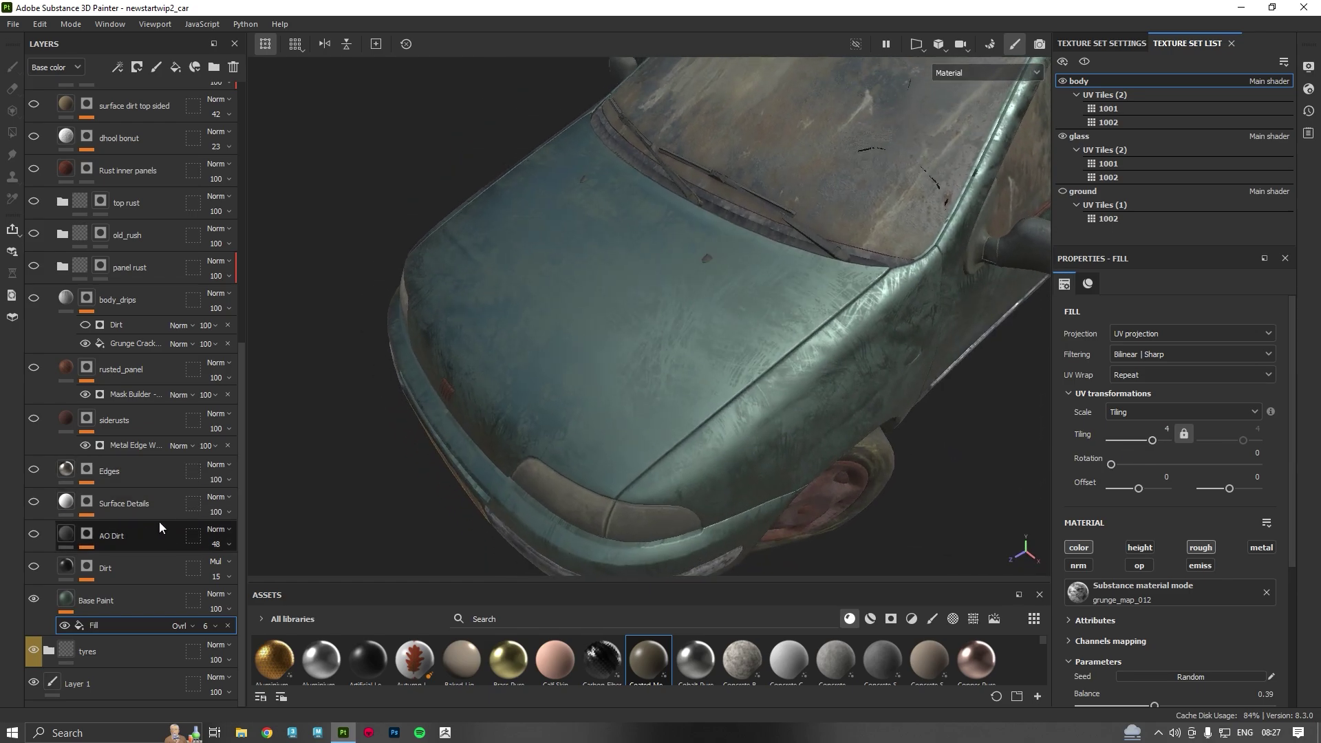
alt+drag(418, 466, 412, 426)
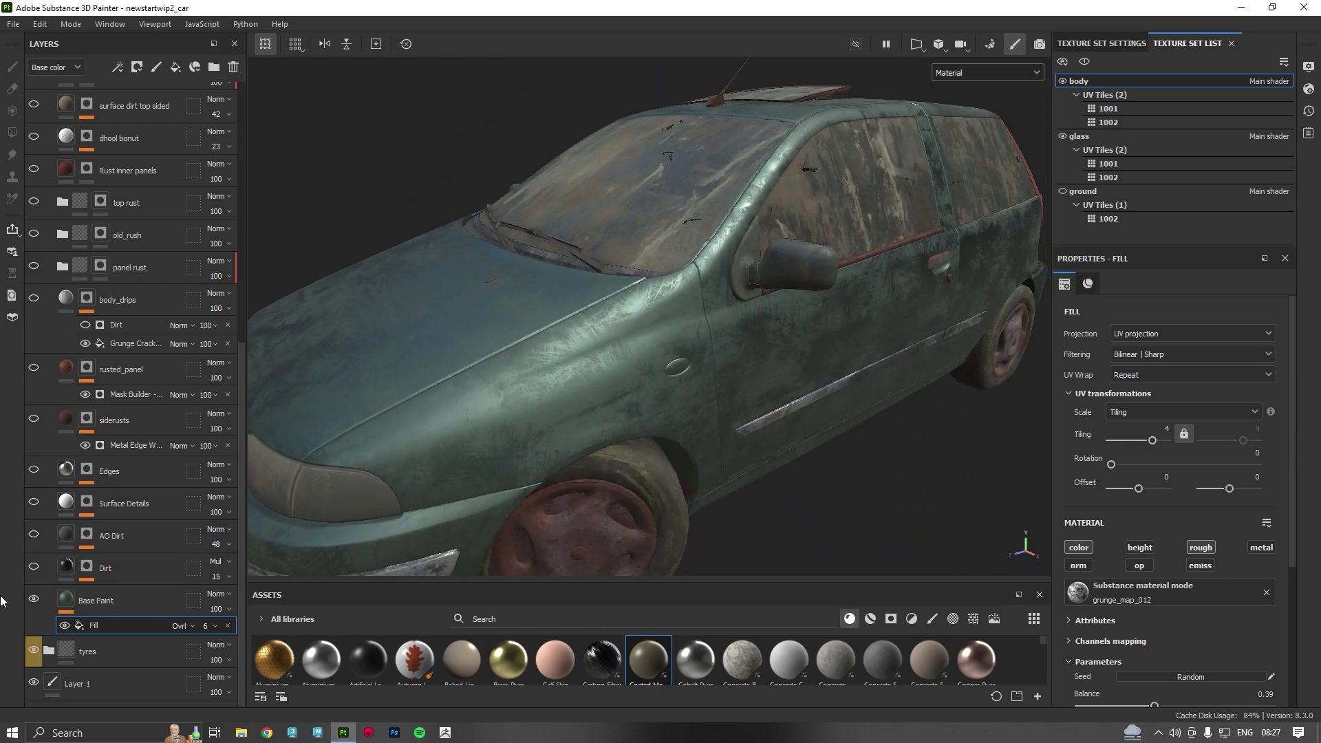
Show the Dirt layer above Base Paint, toggling its visibility to compare the effect on the car's side.
click(33, 567)
alt+drag(715, 385, 650, 357)
alt+drag(809, 402, 564, 406)
click(34, 569)
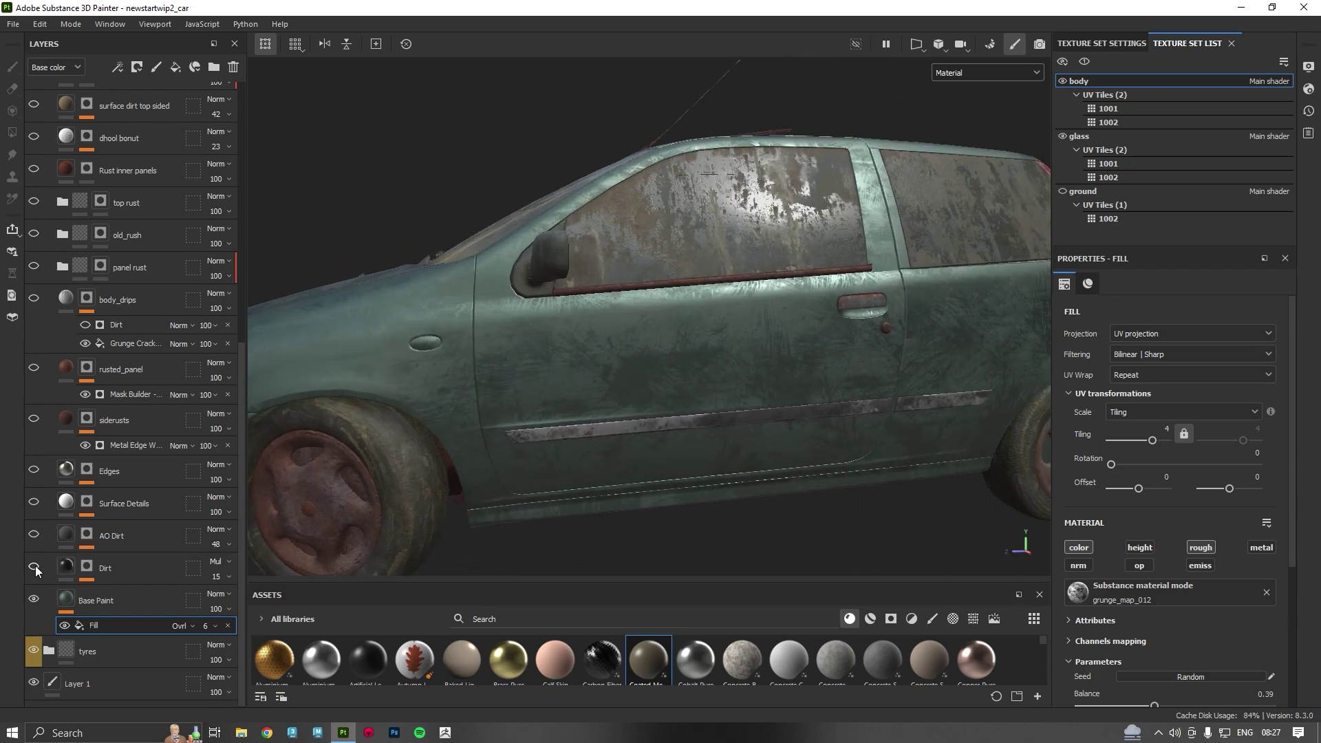
click(34, 568)
alt+drag(835, 383, 695, 389)
mouse_move(754, 398)
shift+right_down()
mouse_move(846, 402)
mouse_move(736, 405)
shift+right_up()
mouse_move(736, 405)
alt+mouse_down()
mouse_move(760, 383)
mouse_move(961, 370)
mouse_move(818, 414)
alt+mouse_up()
Open the Dirt layer's mask, toggle its Dirt Gradient effect off and on, and examine the bonnet and front end.
click(87, 566)
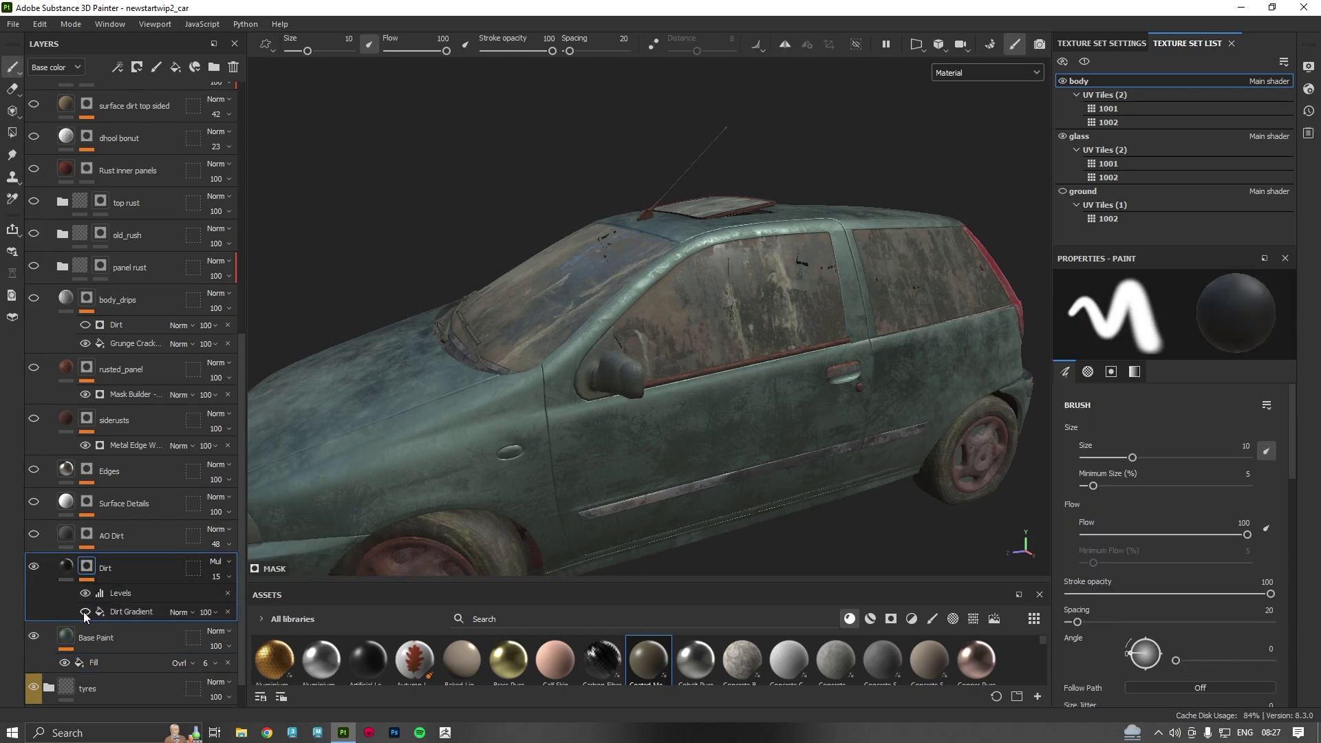
click(84, 612)
alt+drag(501, 391, 510, 345)
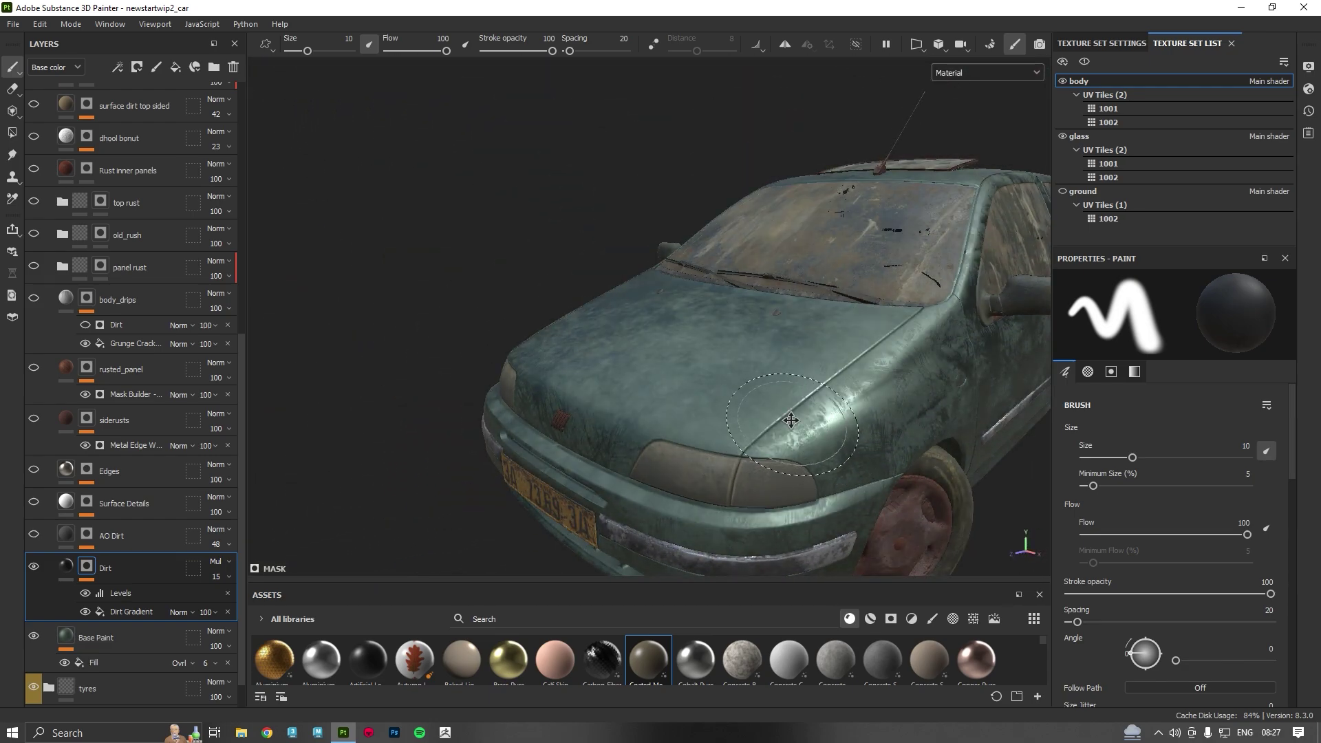
alt+drag(791, 420, 705, 401)
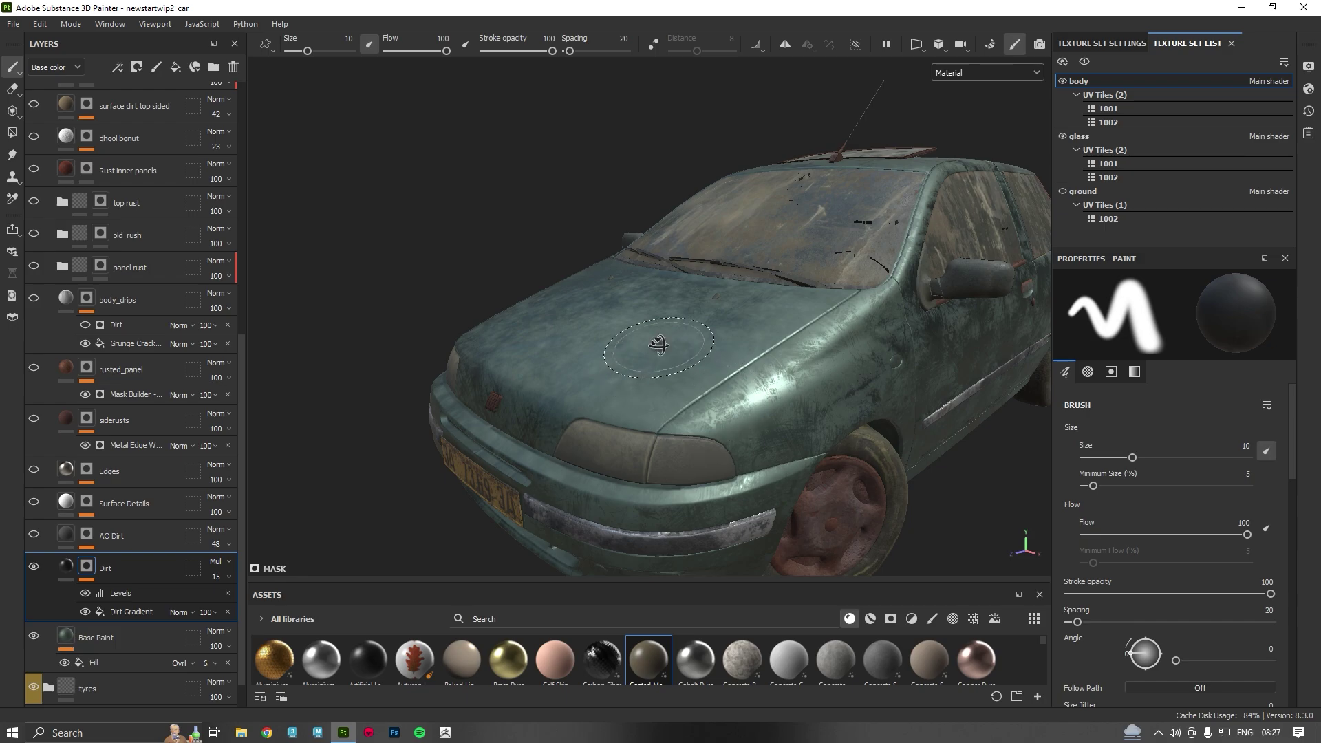
mouse_move(658, 344)
alt+mouse_down()
mouse_move(715, 323)
mouse_move(811, 342)
mouse_move(766, 344)
mouse_move(834, 395)
alt+mouse_up()
alt+drag(599, 323, 645, 357)
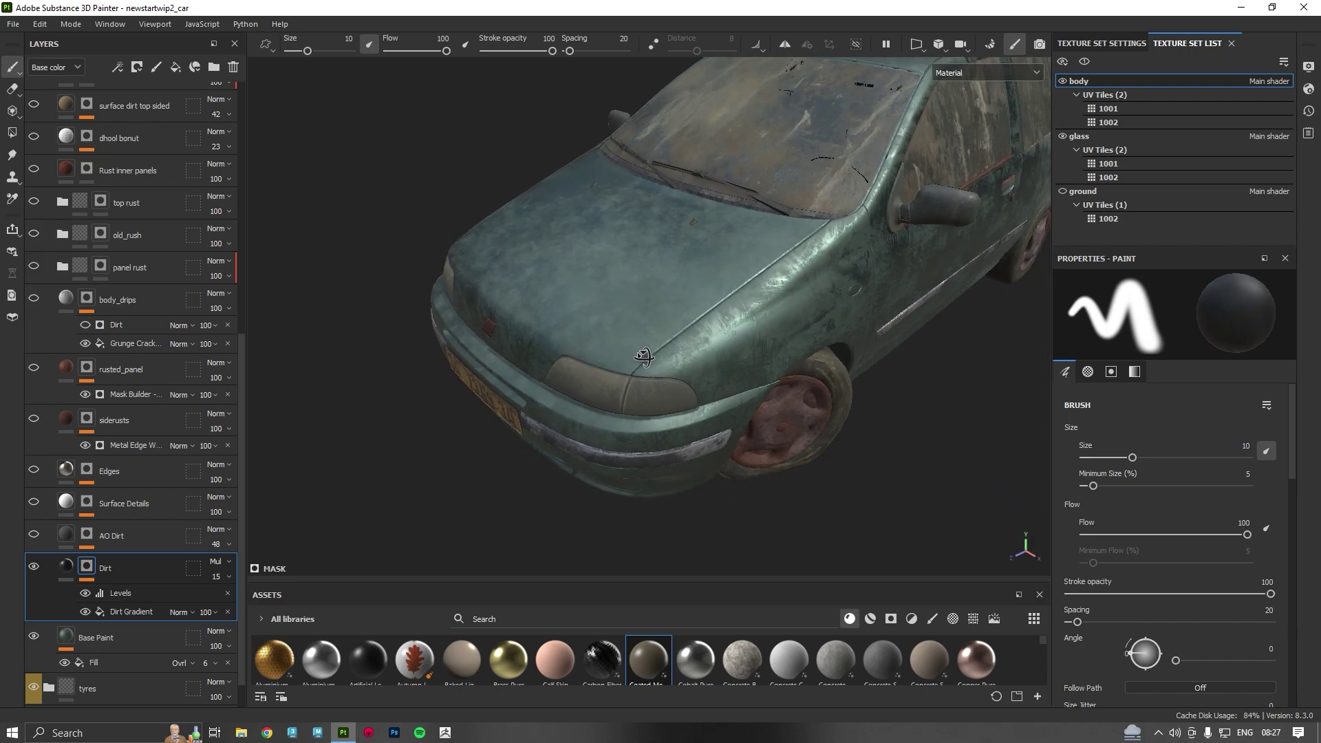
alt+drag(598, 292, 516, 251)
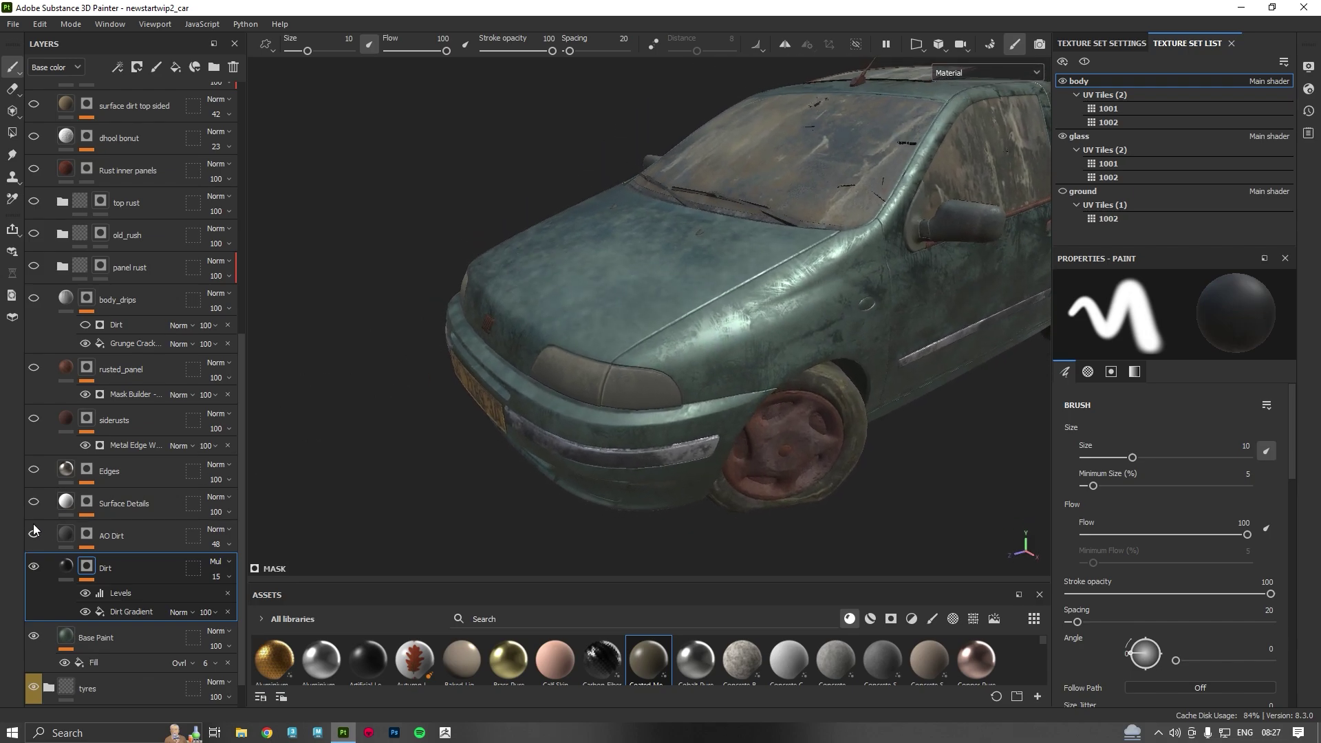
Show the AO Dirt layer and toggle it off and on to compare its effect around the front door and fender.
scroll(843, 275, down, 3)
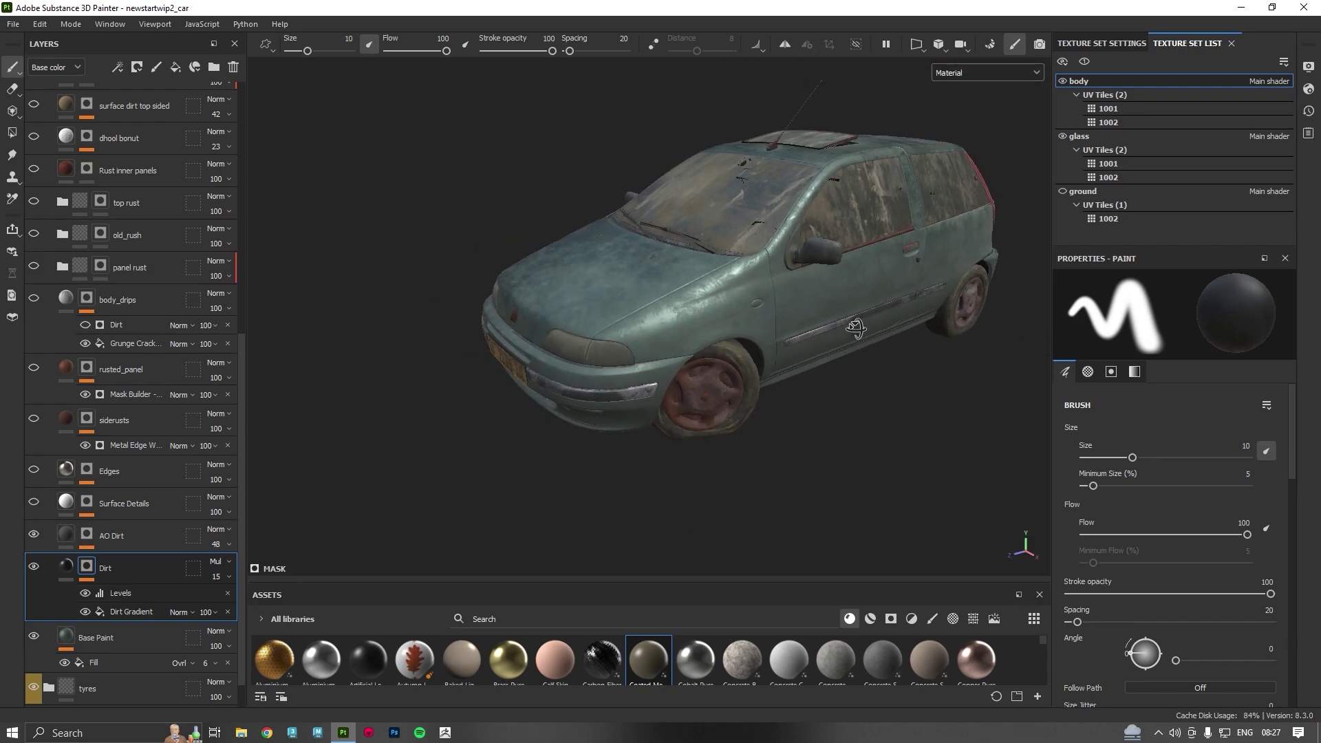
alt+drag(853, 313, 945, 353)
scroll(803, 282, up, 3)
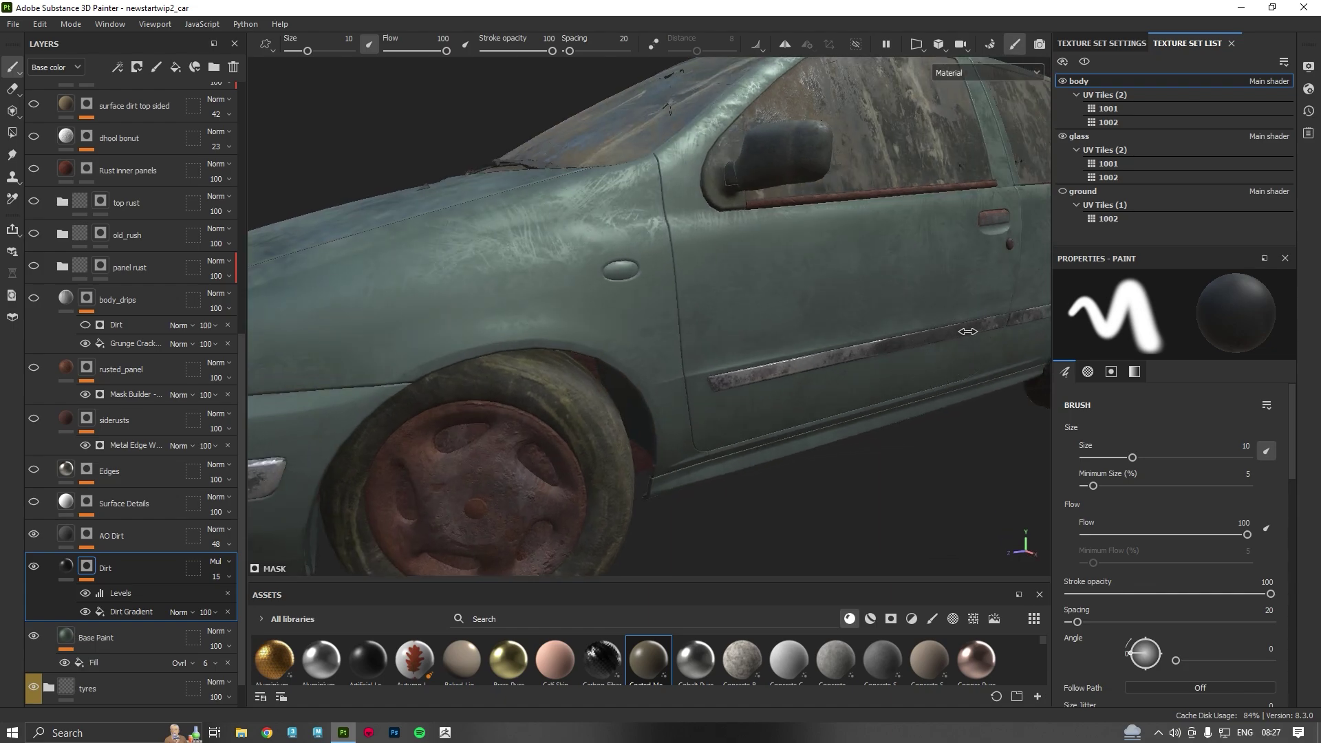
mouse_move(945, 353)
shift+right_down()
mouse_move(917, 336)
mouse_move(892, 344)
mouse_move(955, 340)
shift+right_up()
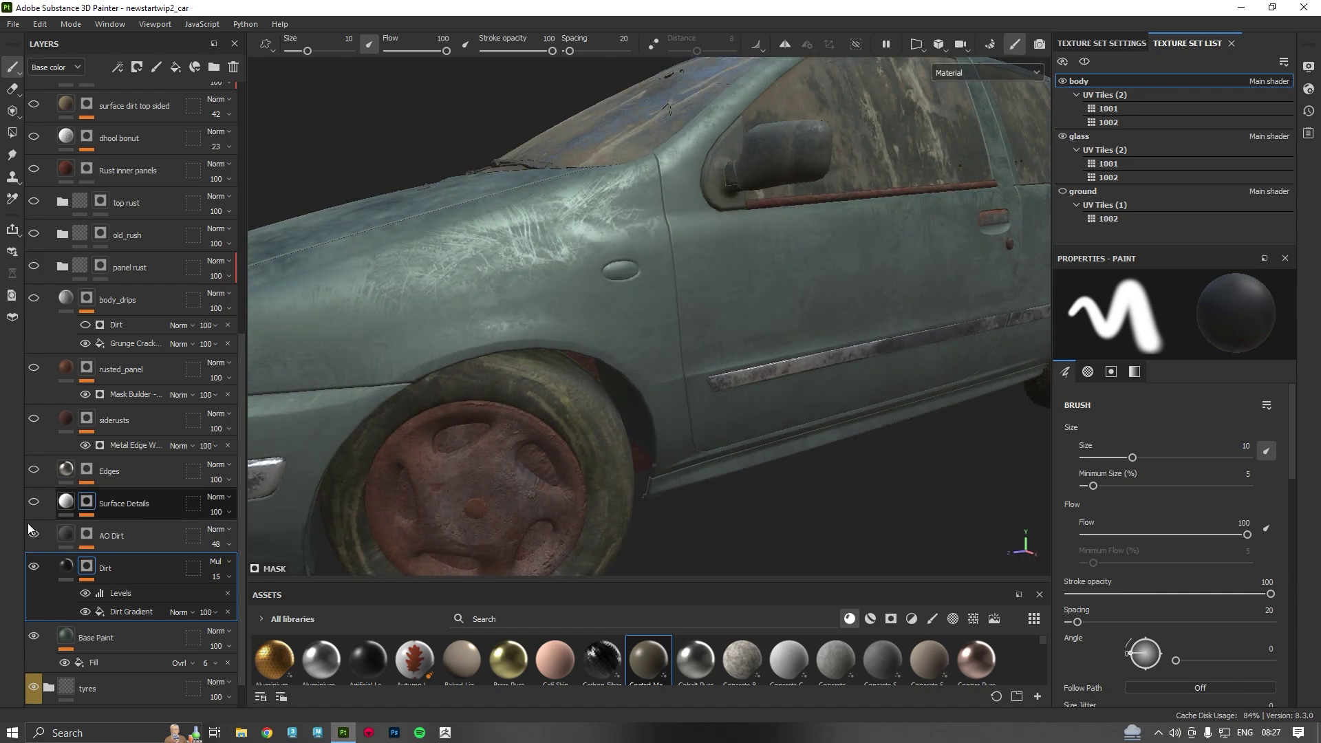
click(37, 534)
click(33, 534)
click(34, 534)
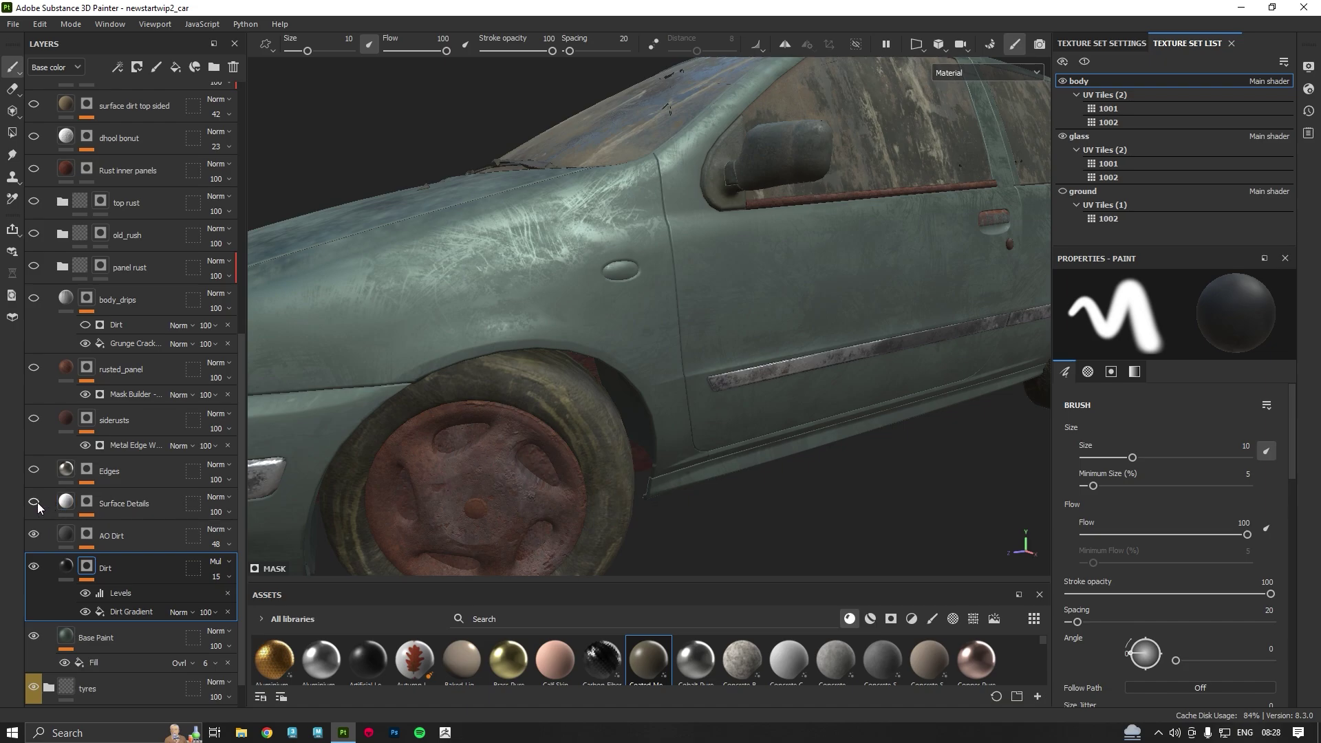
Show the Surface Details layer and check it across the whole car.
click(35, 501)
scroll(601, 378, down, 4)
alt+drag(614, 331, 598, 377)
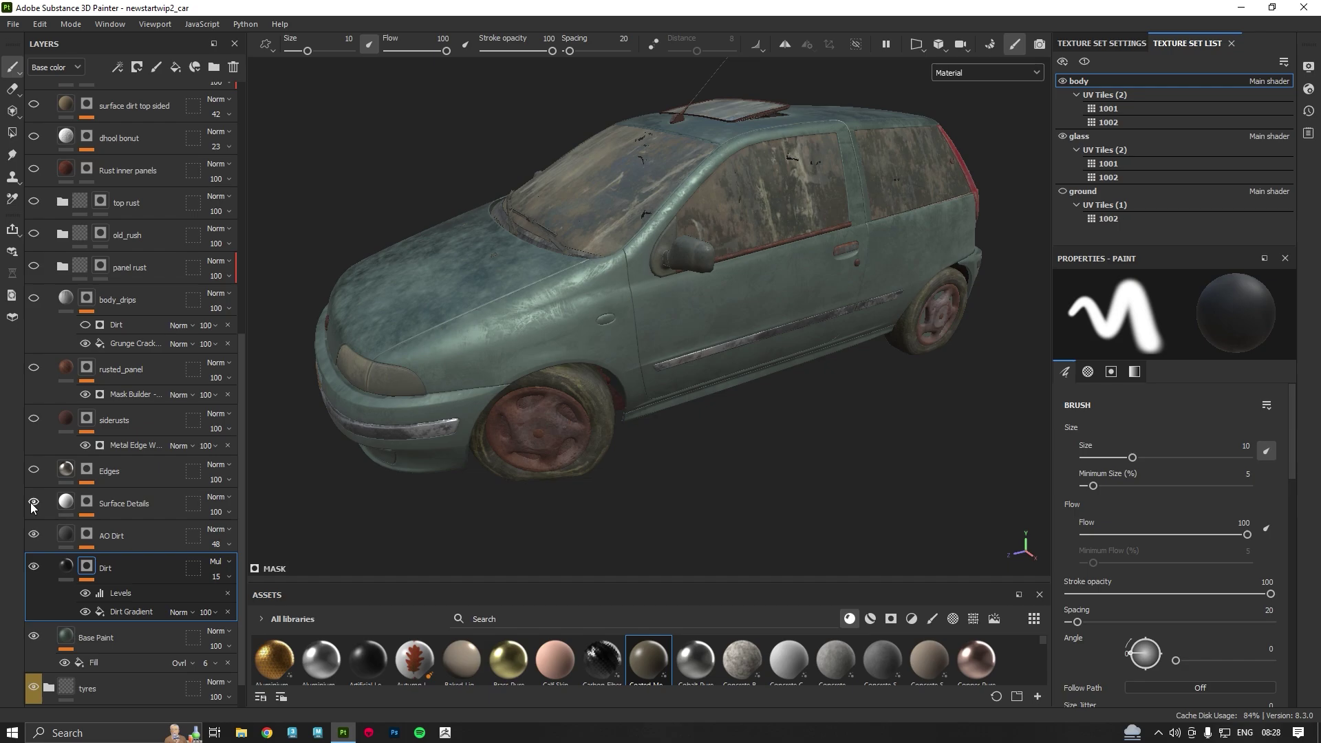
Examine the Surface Details scratches up close along the bonnet edge and front fender.
alt+right_drag(632, 269, 622, 330)
alt+drag(622, 331, 695, 320)
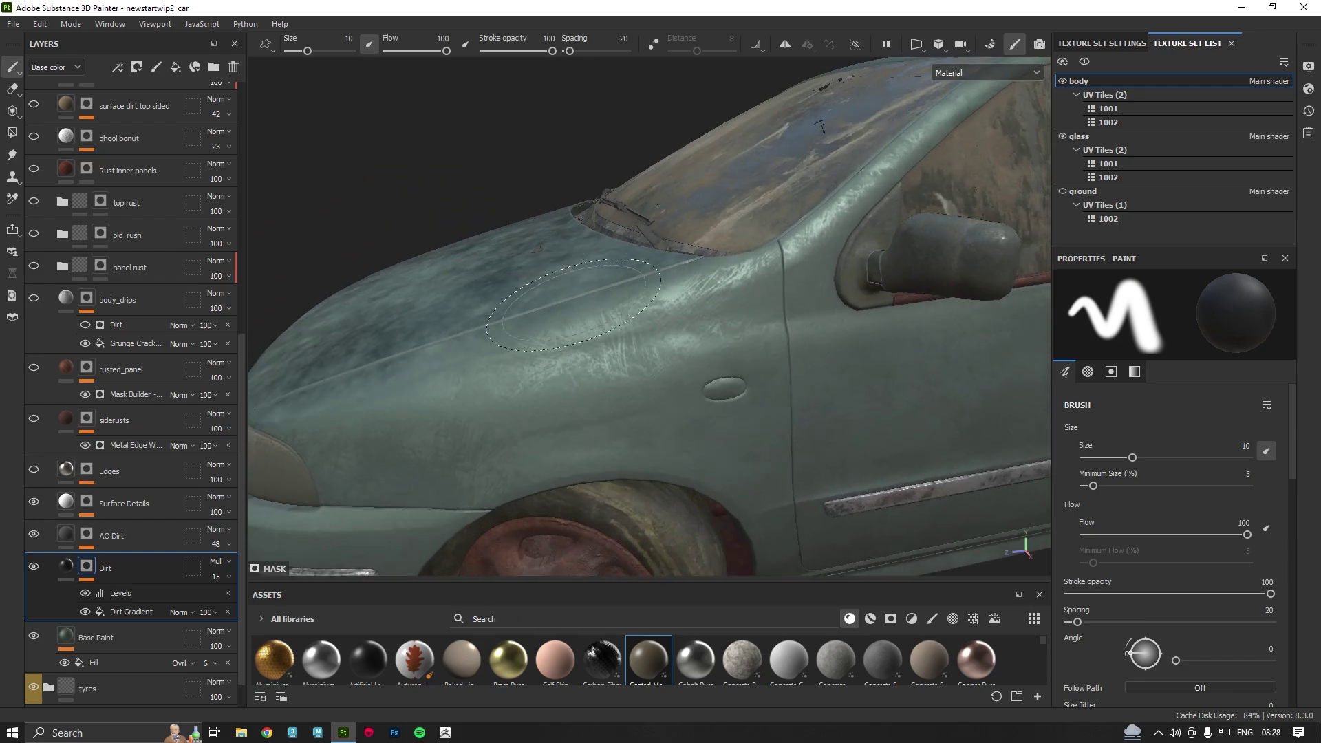
alt+right_drag(695, 320, 715, 385)
alt+drag(729, 402, 766, 372)
alt+right_drag(767, 371, 884, 495)
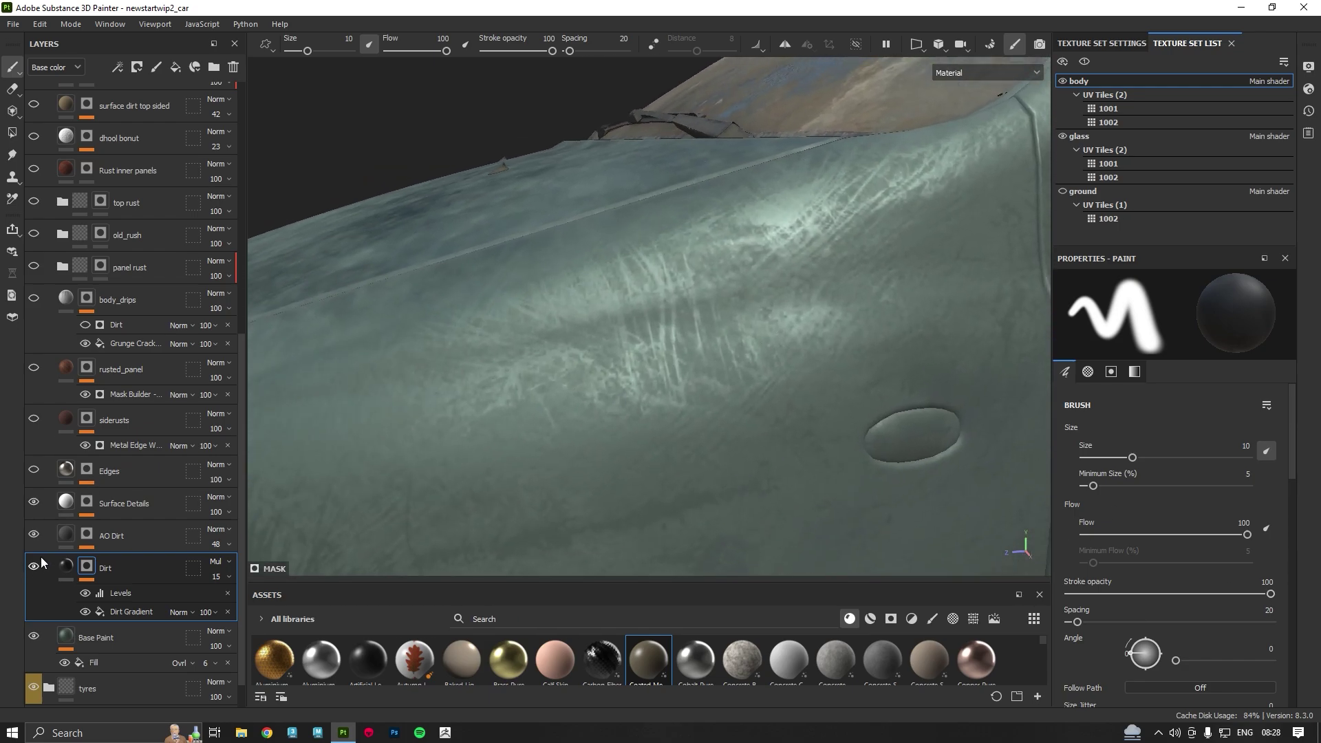
Show the Edges layer and examine its wear along the bonnet, headlight and front fender edges.
click(33, 470)
scroll(471, 370, down, 5)
scroll(472, 370, down, 4)
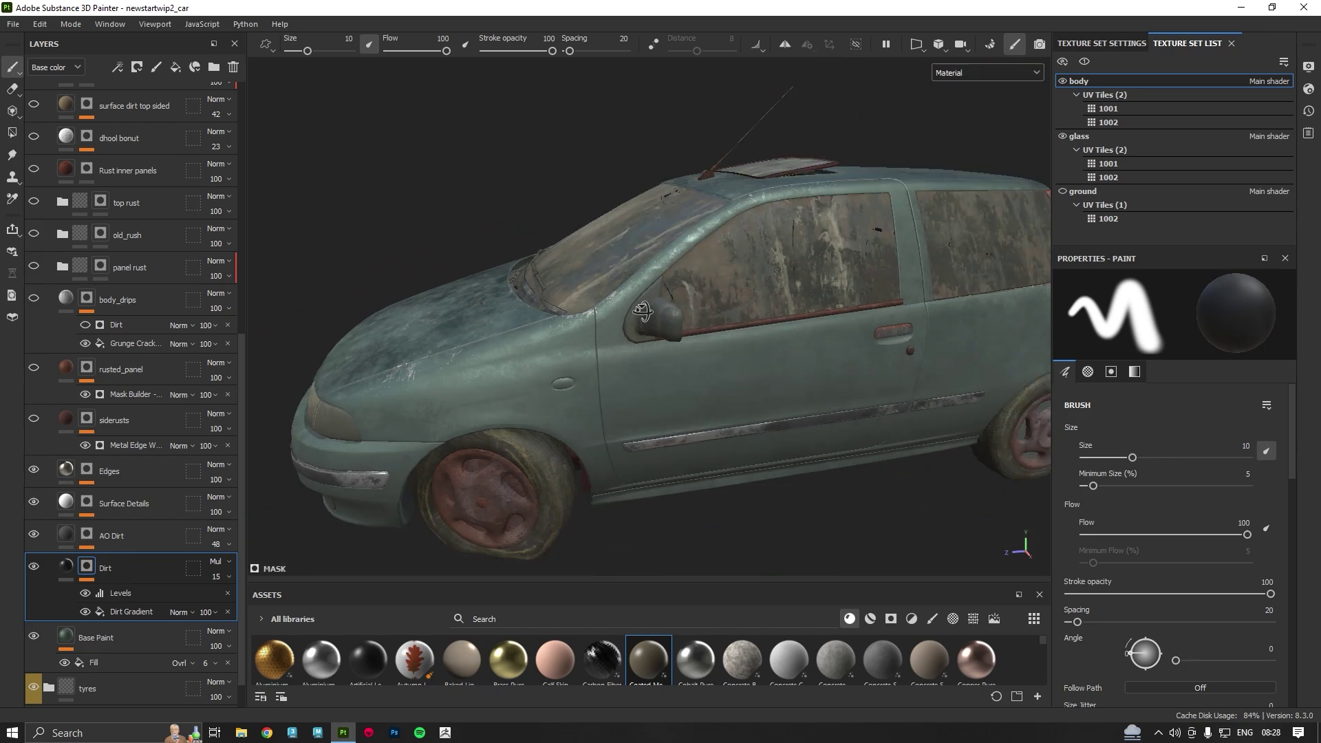
alt+drag(514, 328, 602, 330)
alt+middle_drag(526, 361, 585, 358)
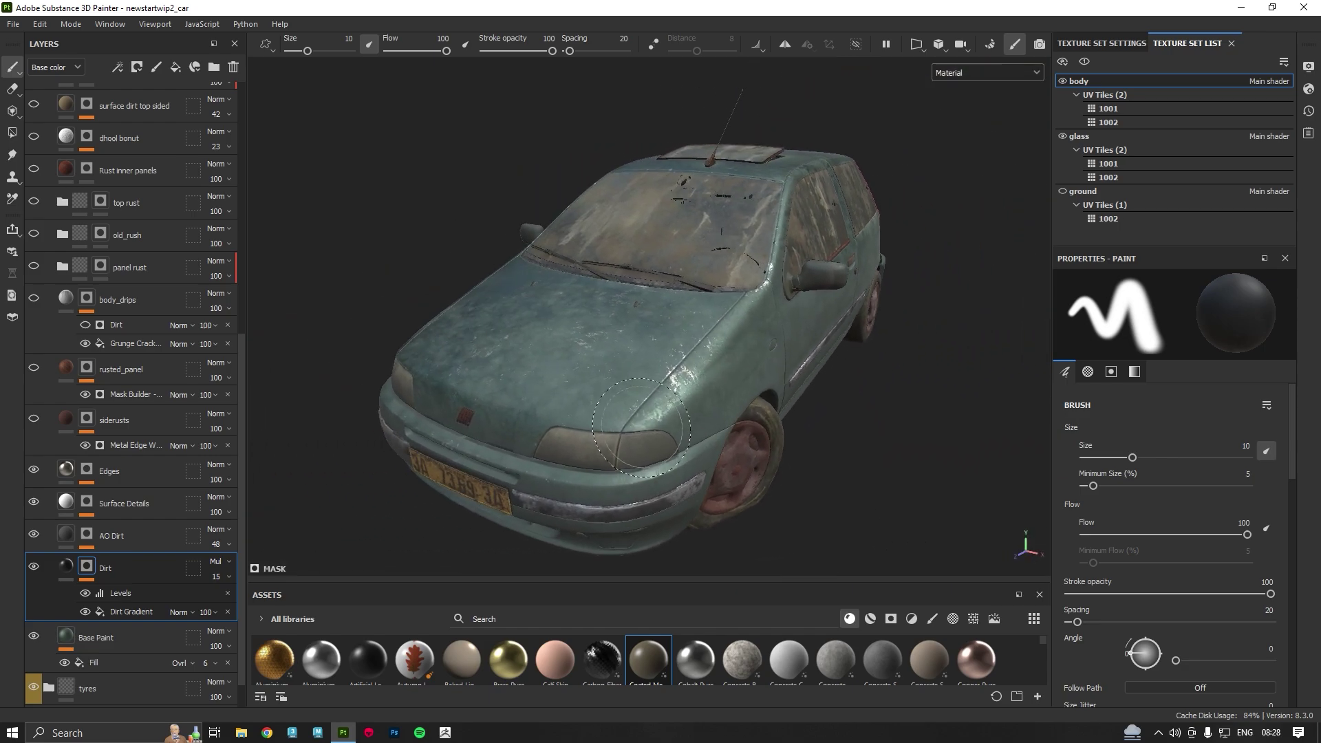
alt+drag(629, 420, 606, 437)
alt+right_drag(606, 437, 818, 481)
alt+drag(819, 420, 786, 414)
alt+middle_drag(787, 413, 640, 459)
alt+drag(591, 441, 540, 376)
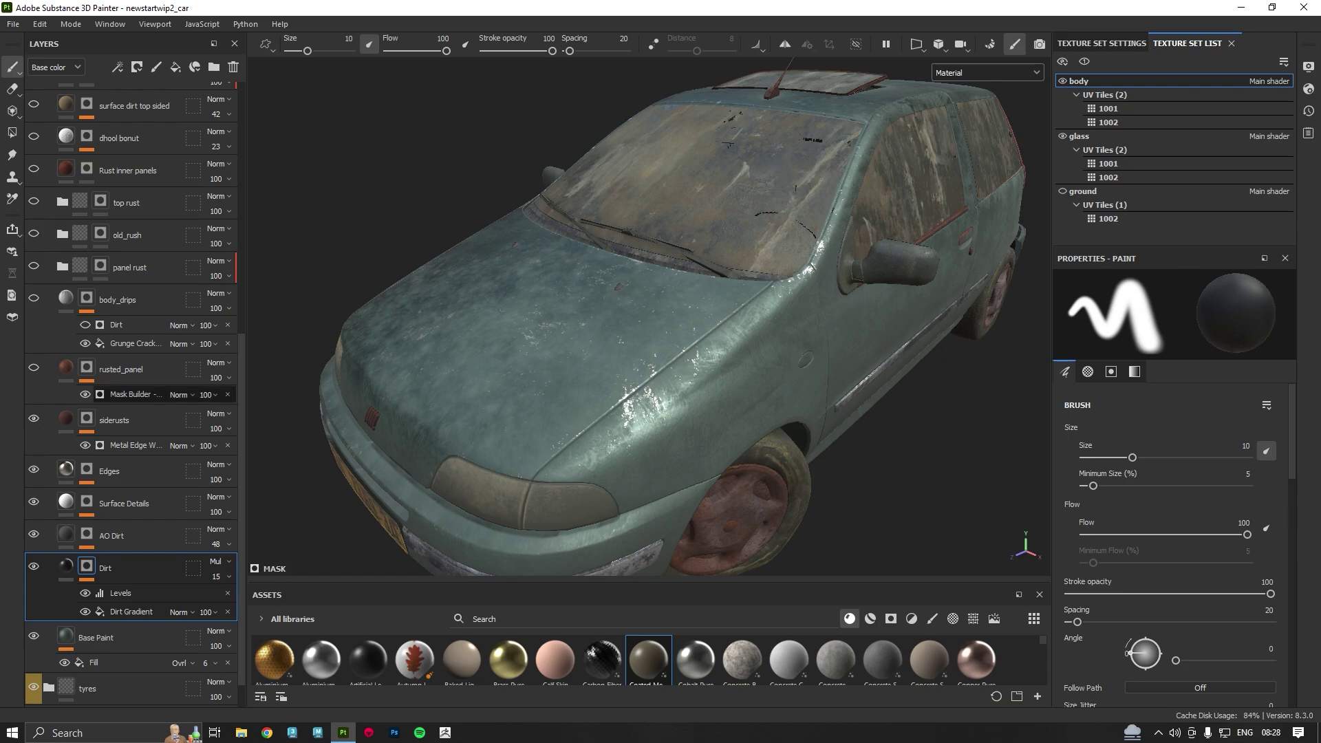
Show the siderusts layer and check its rust from the front end round to the car's side.
alt+drag(678, 303, 718, 392)
alt+middle_drag(726, 399, 690, 367)
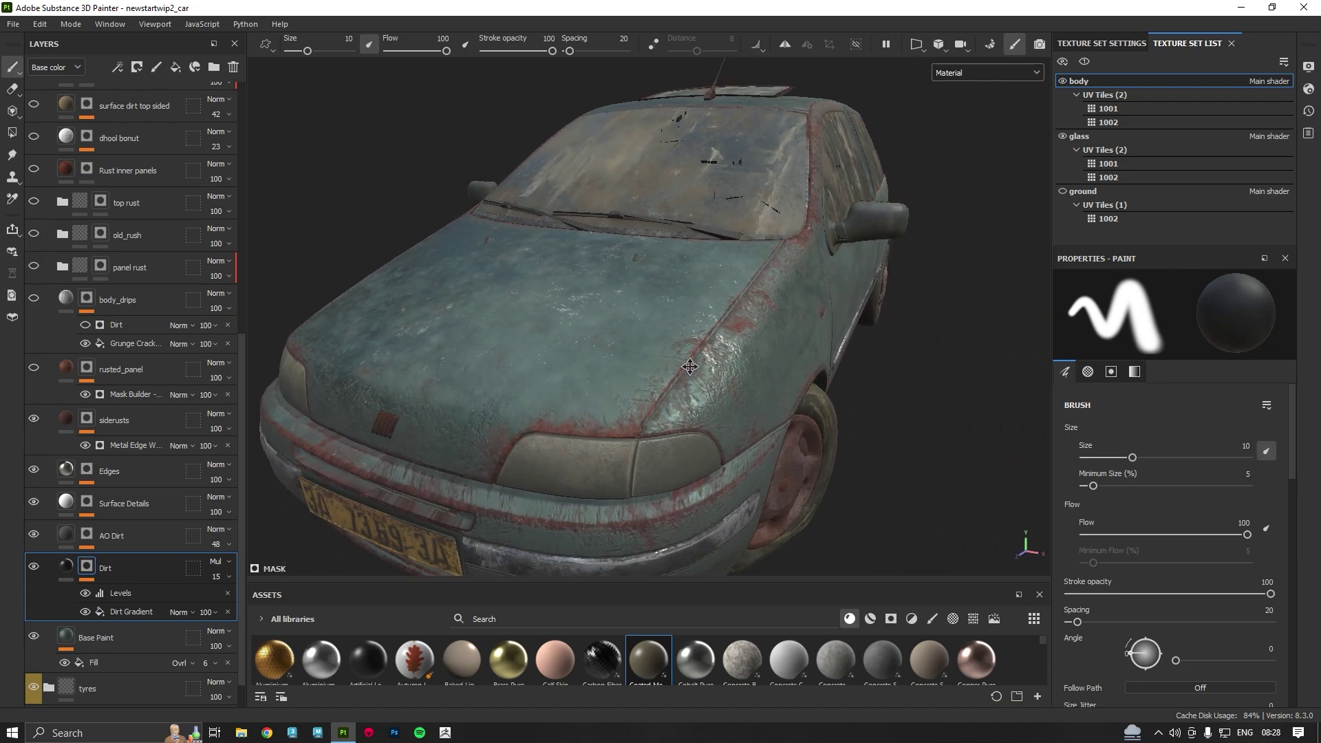
scroll(690, 367, up, 3)
alt+drag(690, 366, 629, 441)
alt+middle_drag(823, 336, 579, 496)
alt+drag(770, 420, 662, 385)
alt+middle_drag(941, 379, 777, 374)
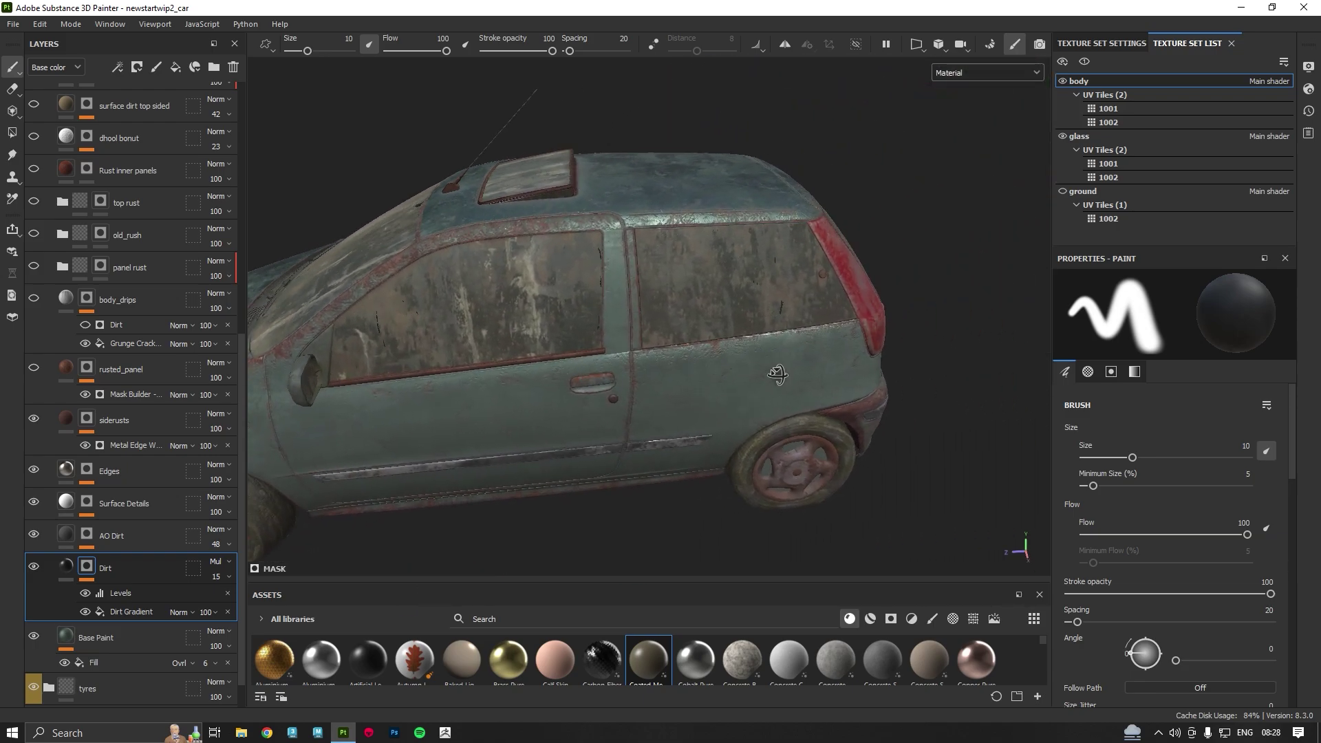
Examine the siderusts effect up close around the window frames, door handle and roof edge.
alt+drag(777, 375, 703, 293)
alt+right_drag(703, 292, 672, 507)
alt+middle_drag(454, 516, 619, 383)
alt+right_drag(620, 383, 852, 525)
alt+drag(853, 525, 666, 468)
alt+middle_drag(584, 302, 550, 544)
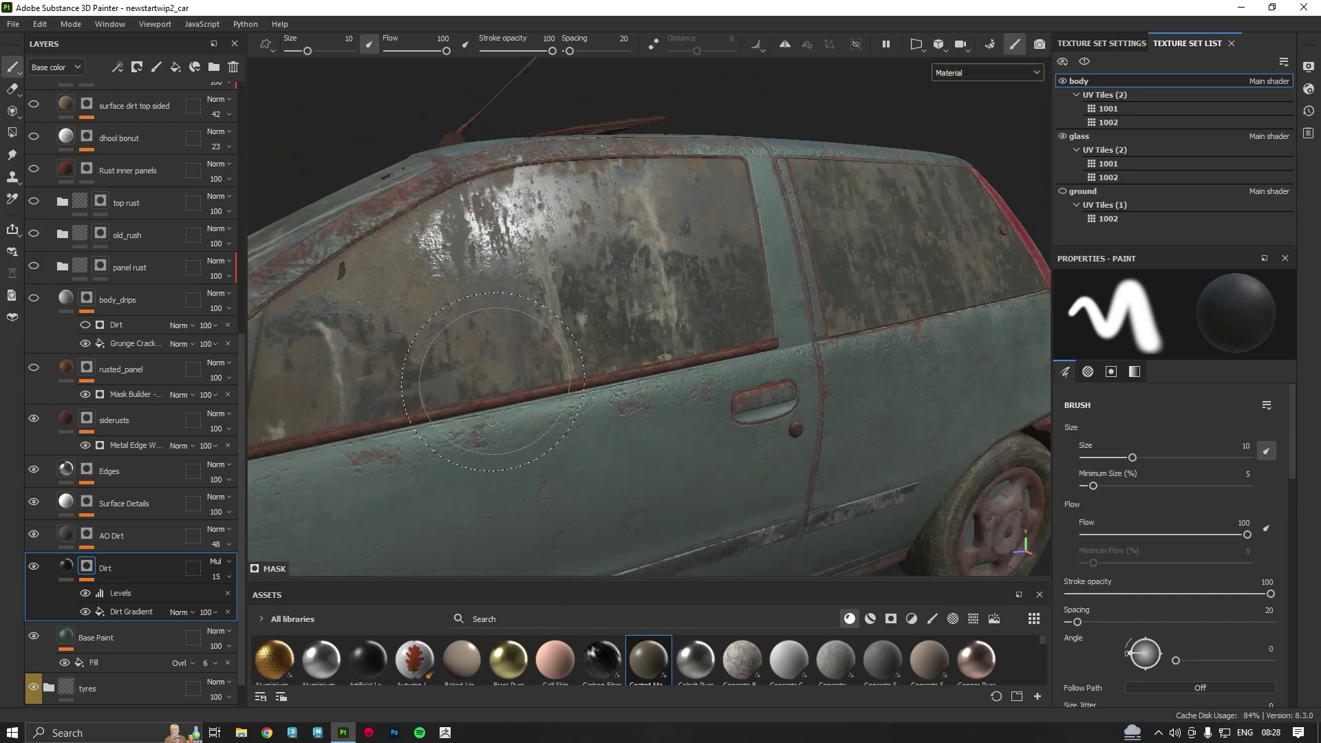
alt+drag(492, 382, 482, 440)
alt+right_drag(481, 441, 663, 272)
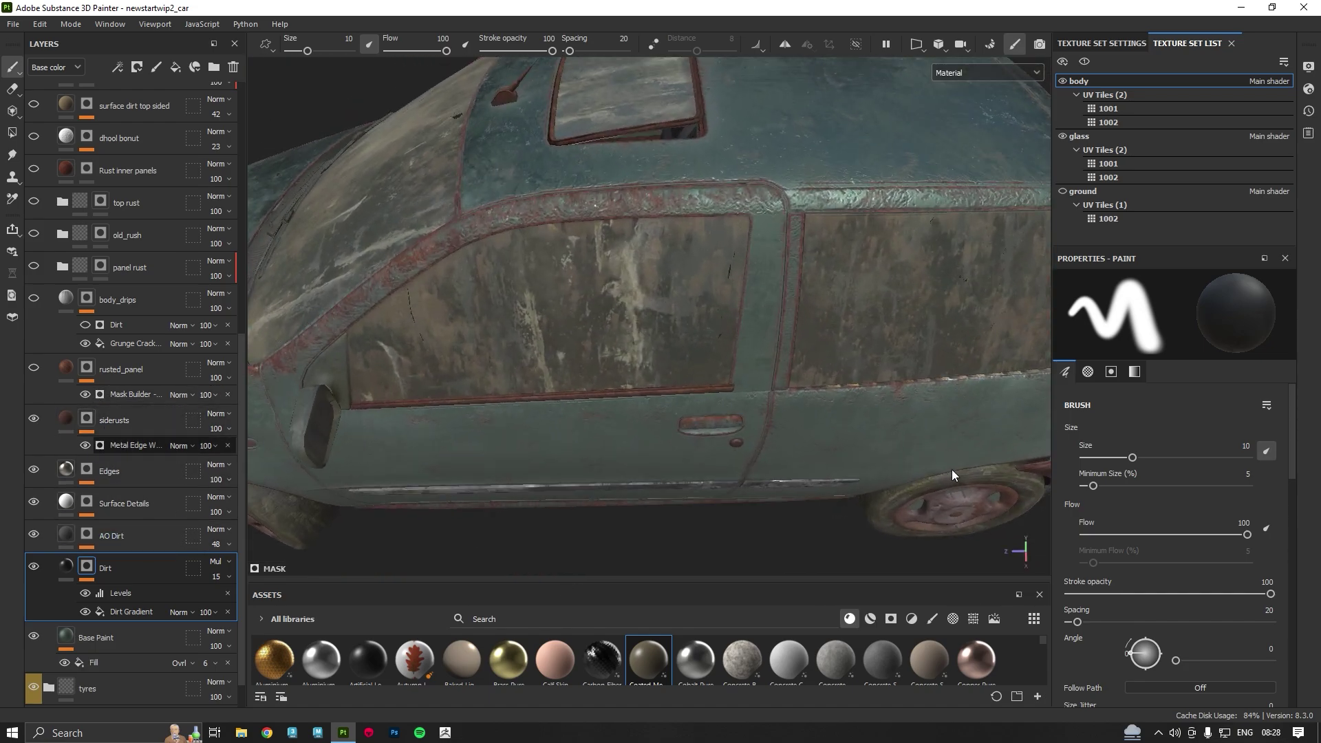
Open the siderusts layer's Metal Edge Wear generator and inspect the roof and windscreen edges.
alt+drag(358, 193, 456, 260)
alt+middle_drag(634, 409, 642, 413)
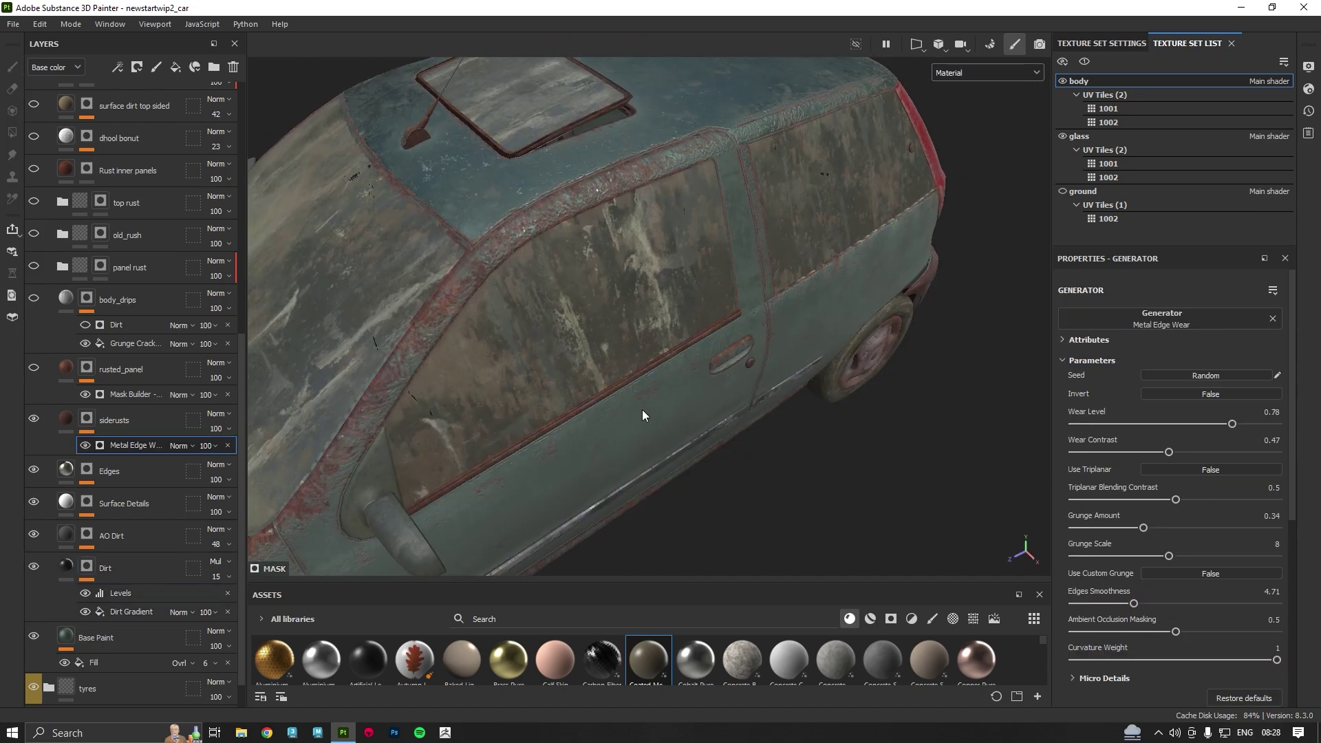
alt+drag(642, 413, 669, 431)
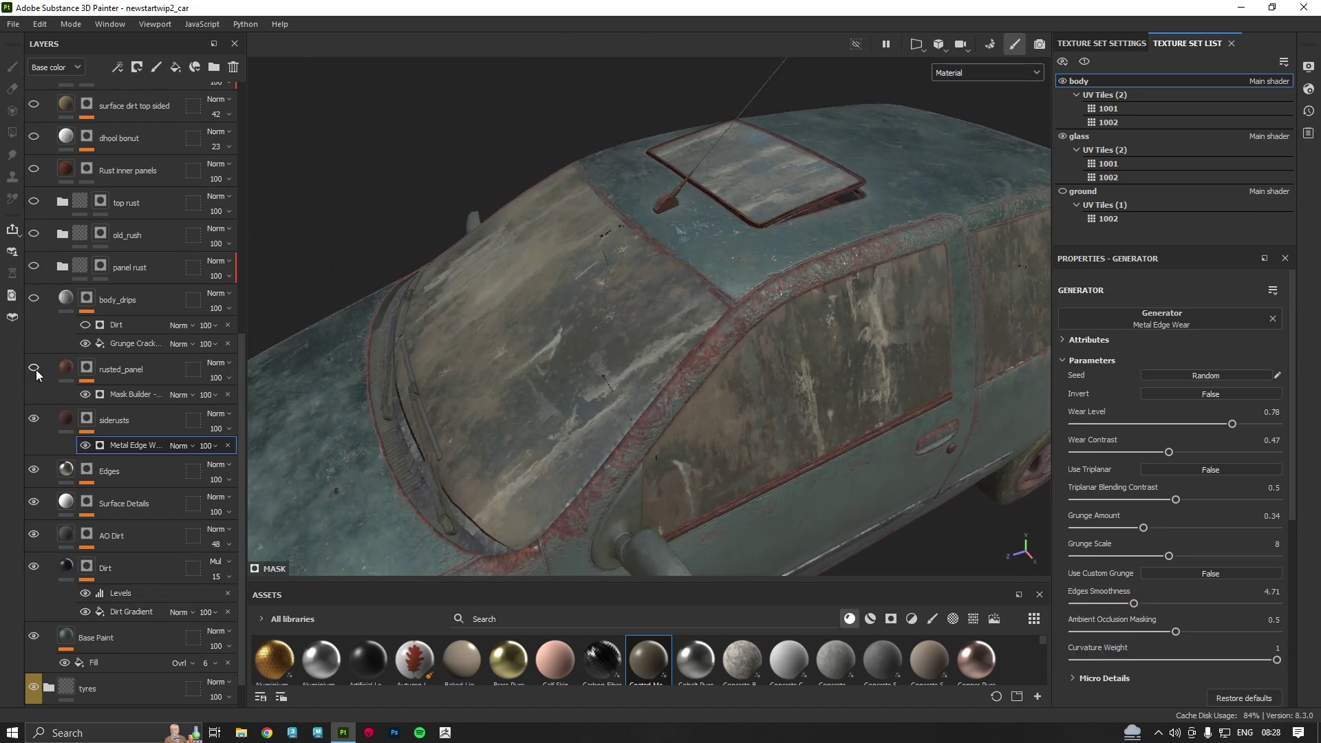
Show the rusted_panel layer and examine its rust along the sills, doors and both sides of the car.
alt+drag(554, 349, 704, 335)
shift+right_drag(704, 332, 642, 452)
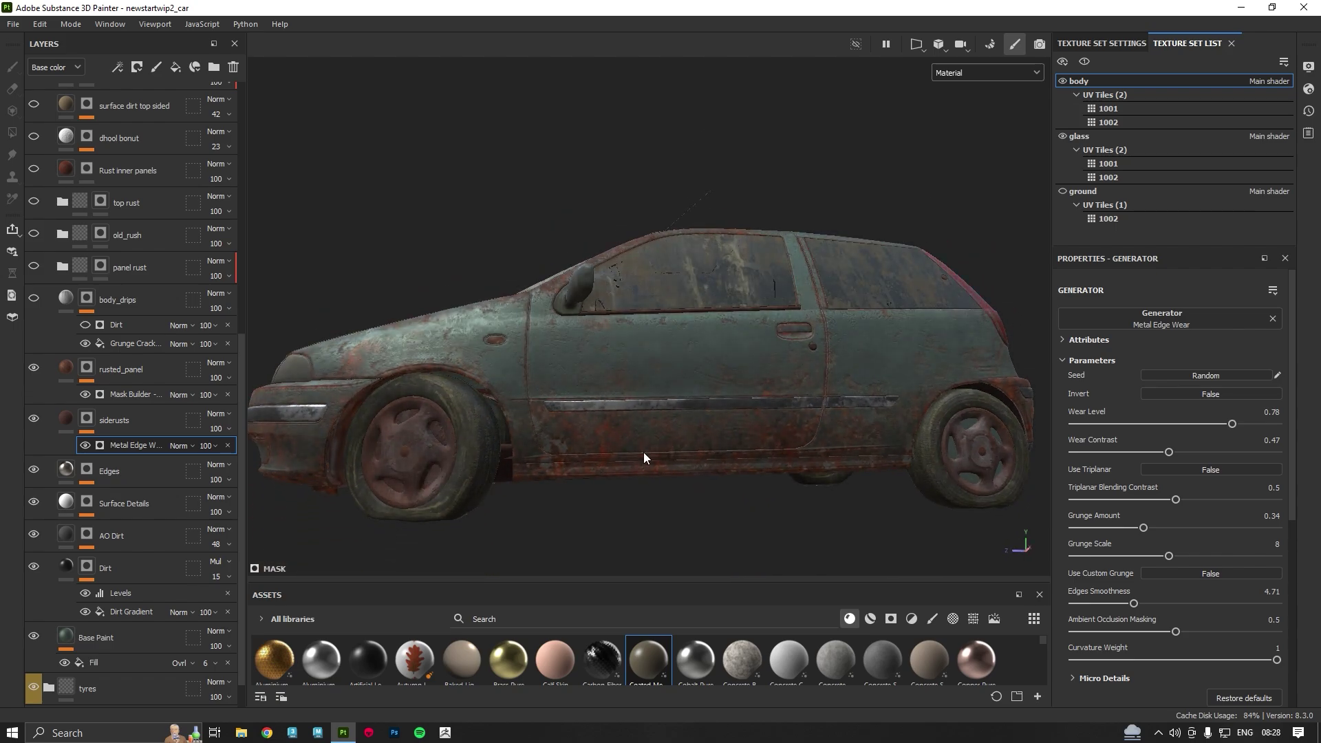
scroll(625, 452, up, 4)
scroll(678, 448, down, 5)
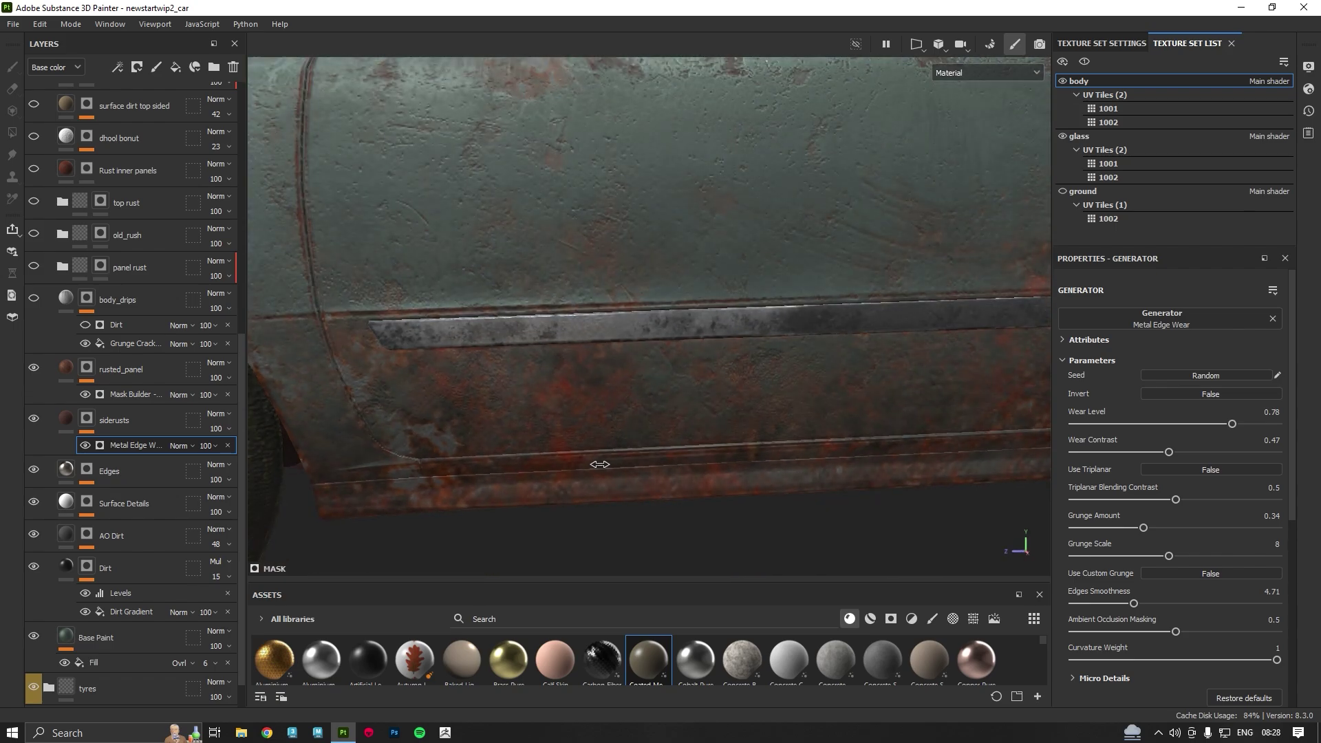
alt+drag(609, 436, 743, 269)
alt+drag(360, 257, 537, 265)
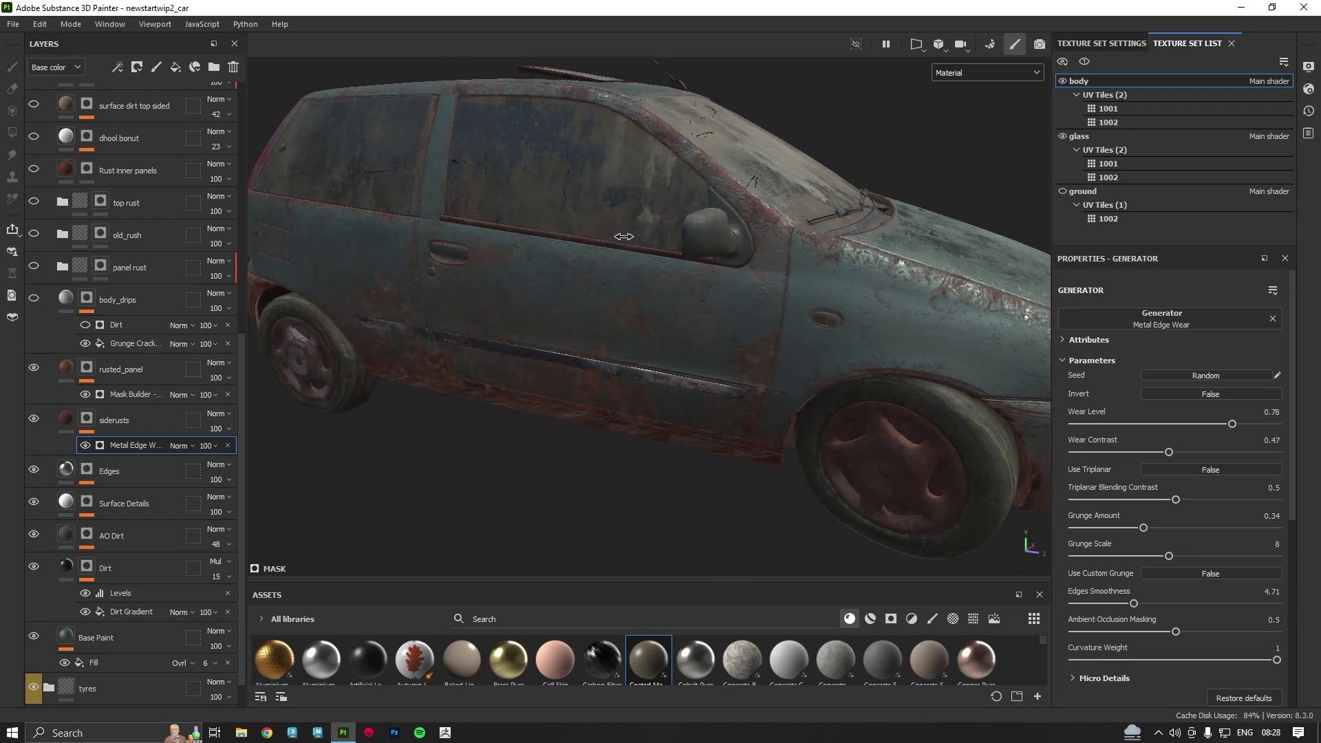
alt+right_drag(537, 265, 564, 264)
alt+drag(563, 264, 724, 401)
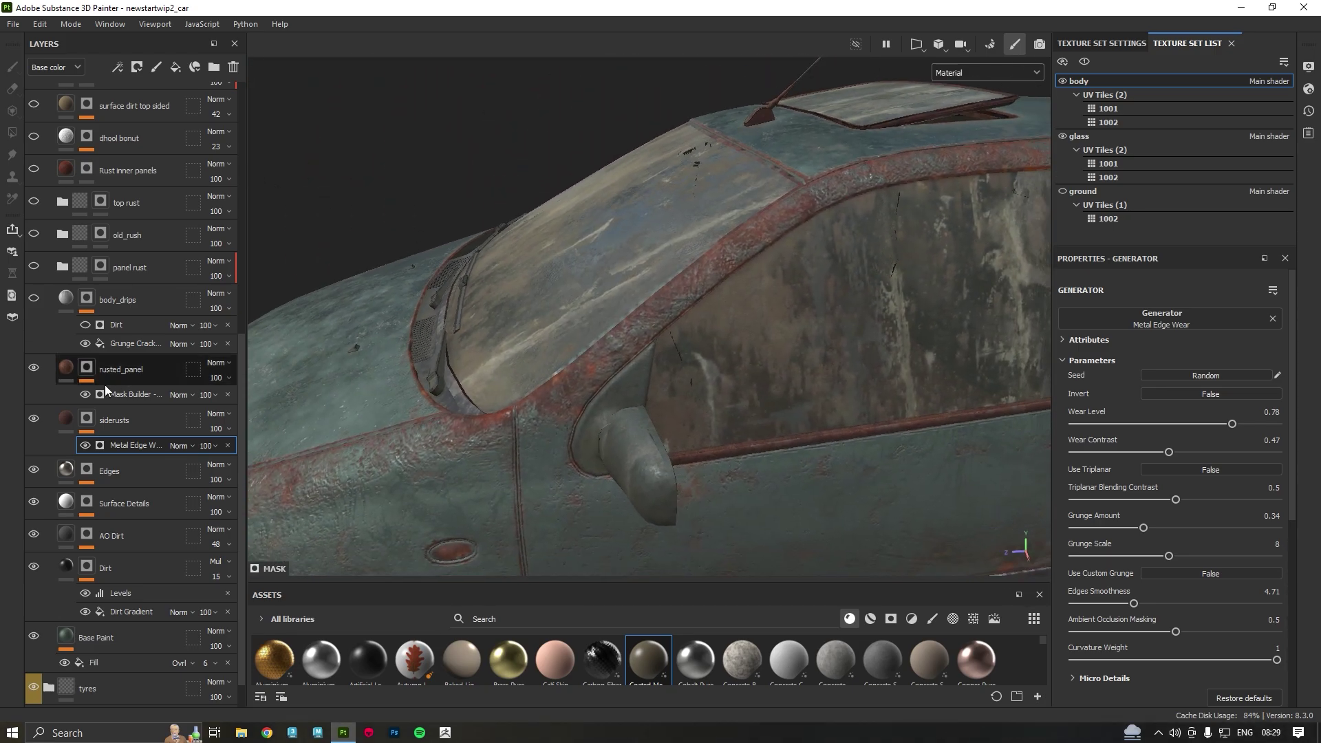
Show the body_drips layer and check it over the bonnet, front end and side.
click(30, 299)
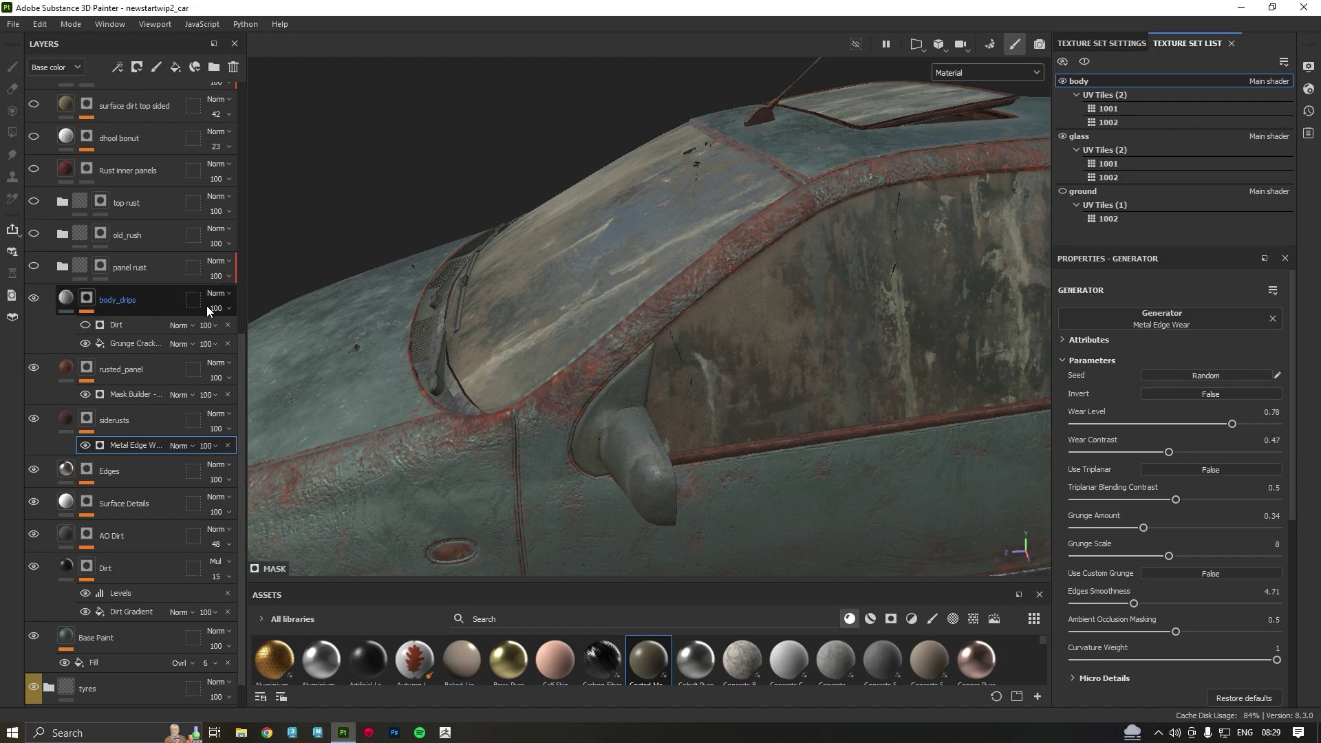
scroll(484, 286, down, 5)
alt+middle_drag(522, 334, 653, 344)
scroll(560, 340, up, 5)
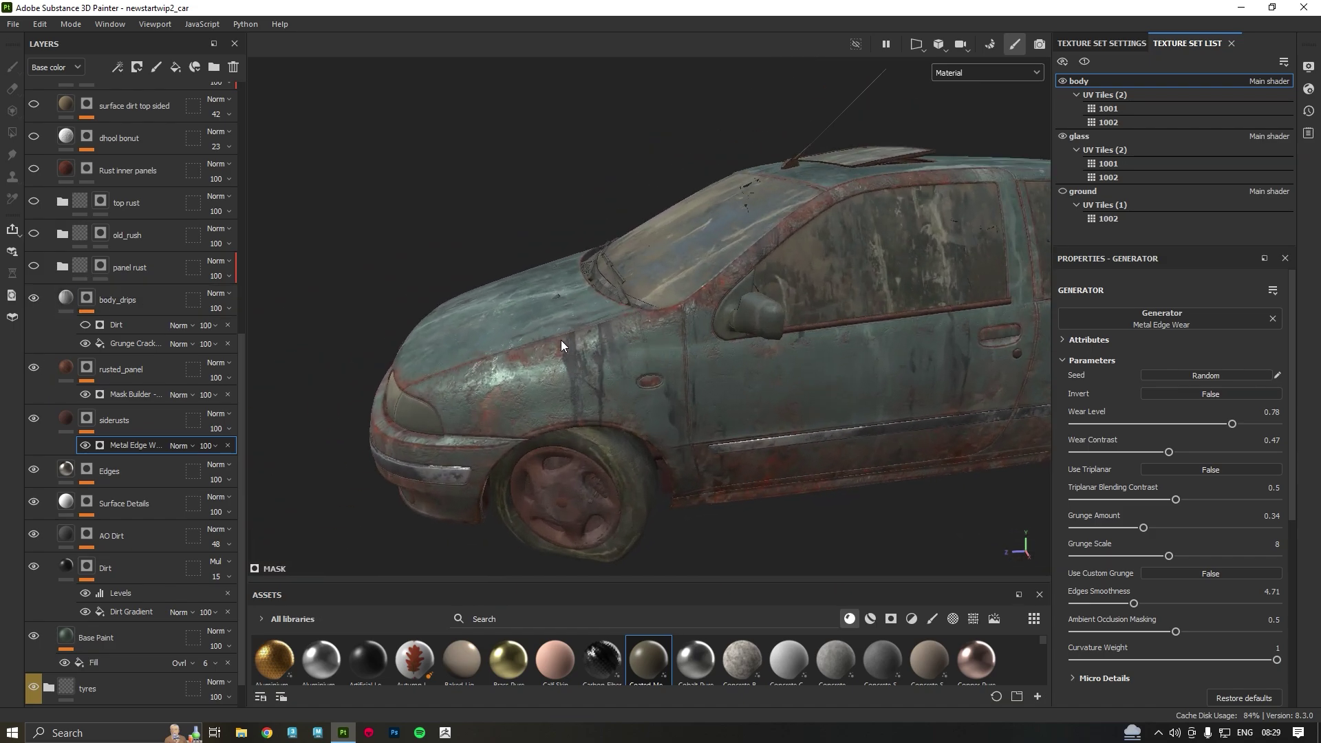
alt+drag(560, 340, 653, 362)
scroll(654, 362, down, 4)
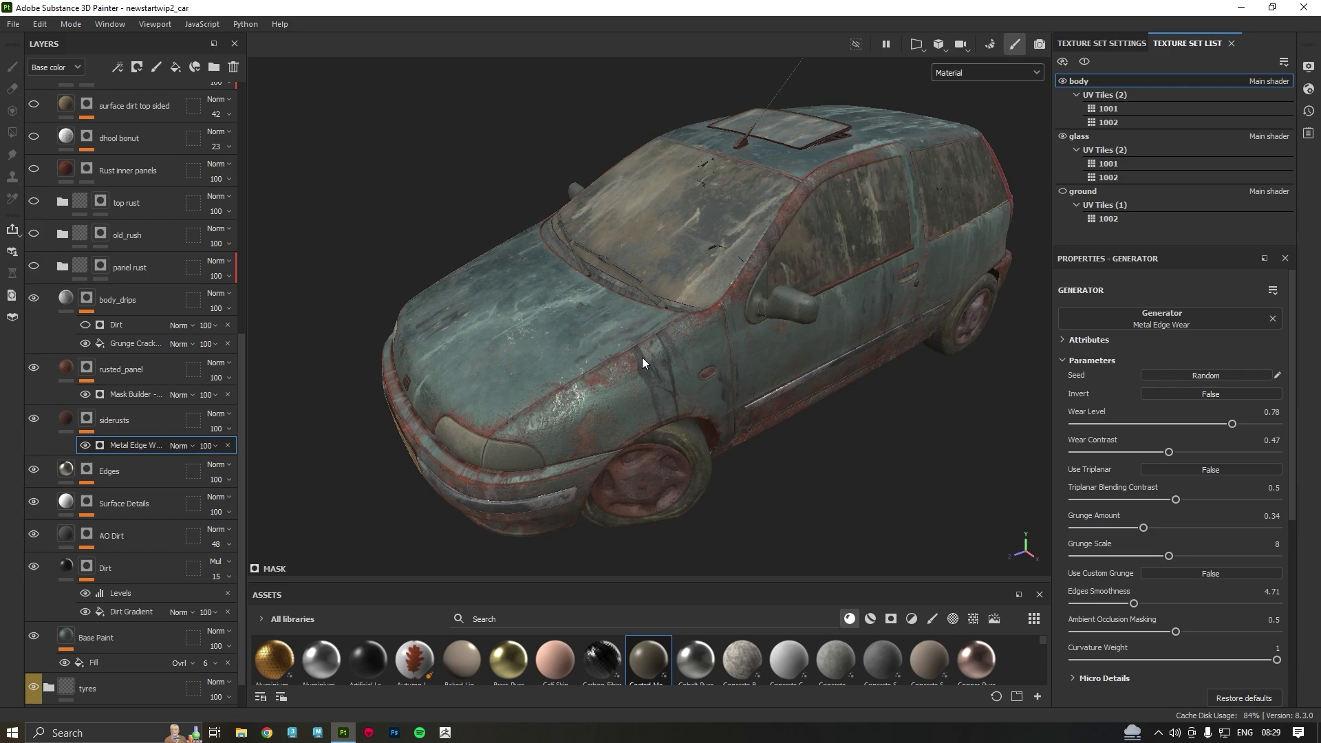
Examine the drips on the front fender up close, toggling body_drips off and on to compare.
scroll(650, 381, up, 5)
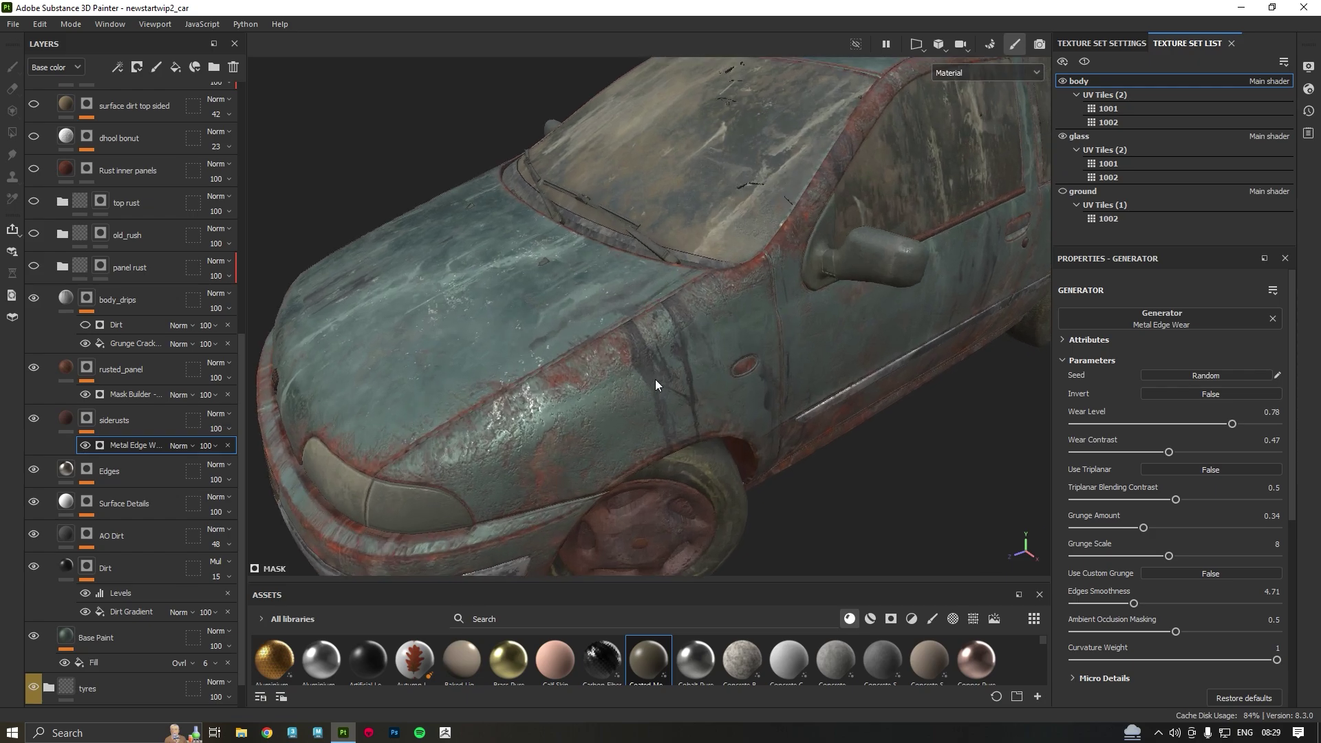
alt+drag(655, 378, 603, 375)
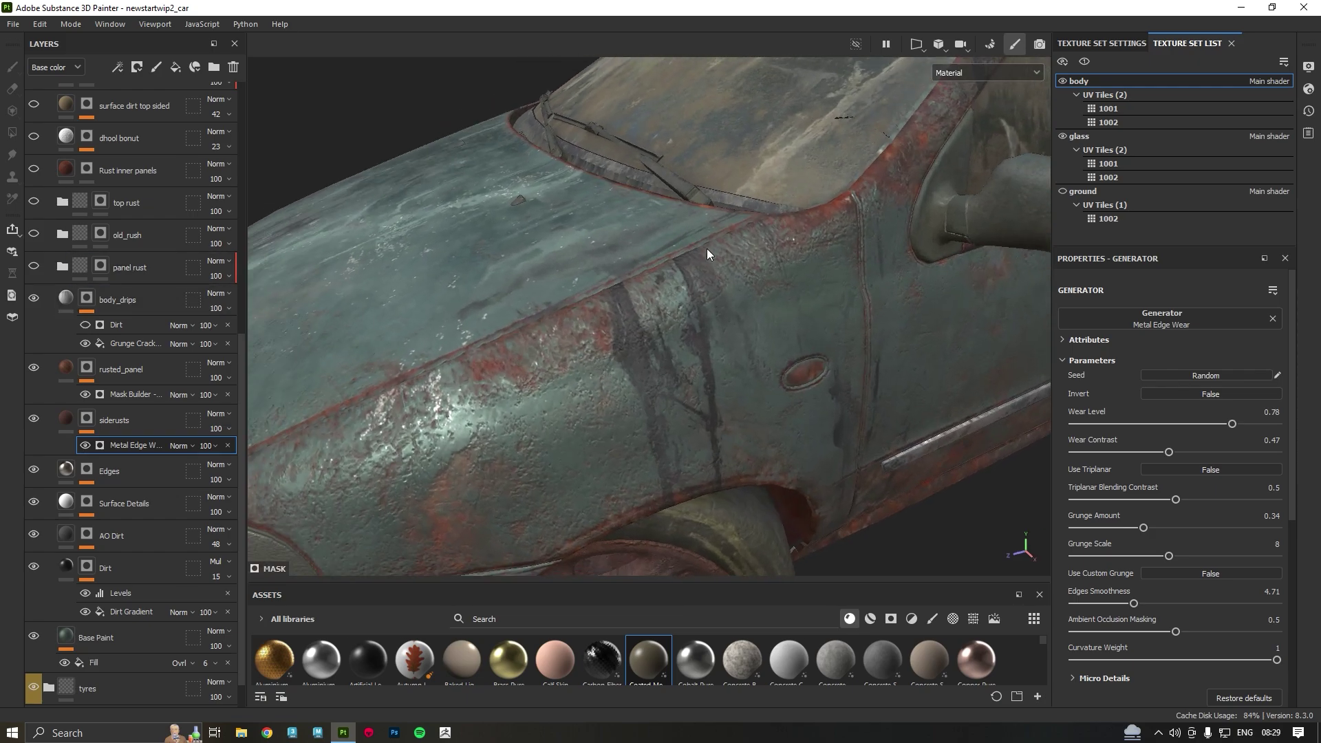
scroll(702, 255, down, 6)
alt+middle_drag(591, 244, 466, 308)
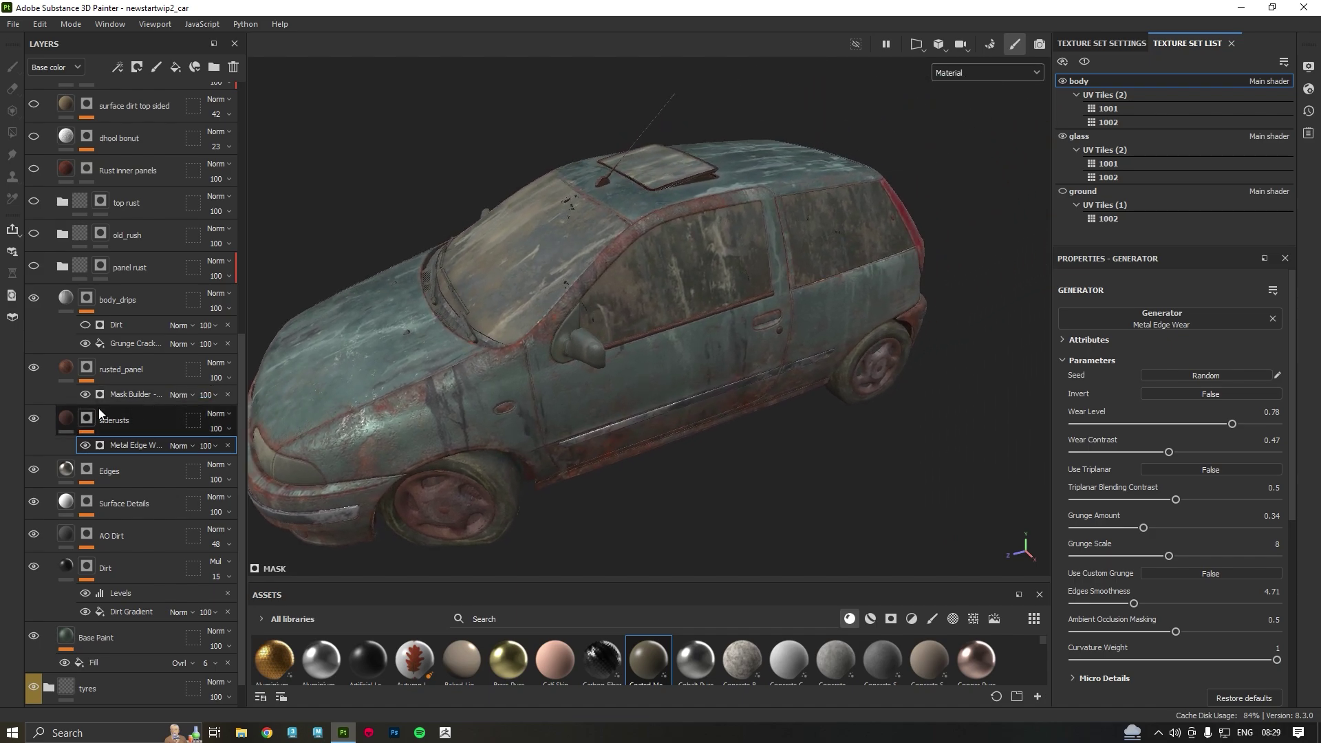
scroll(646, 299, up, 10)
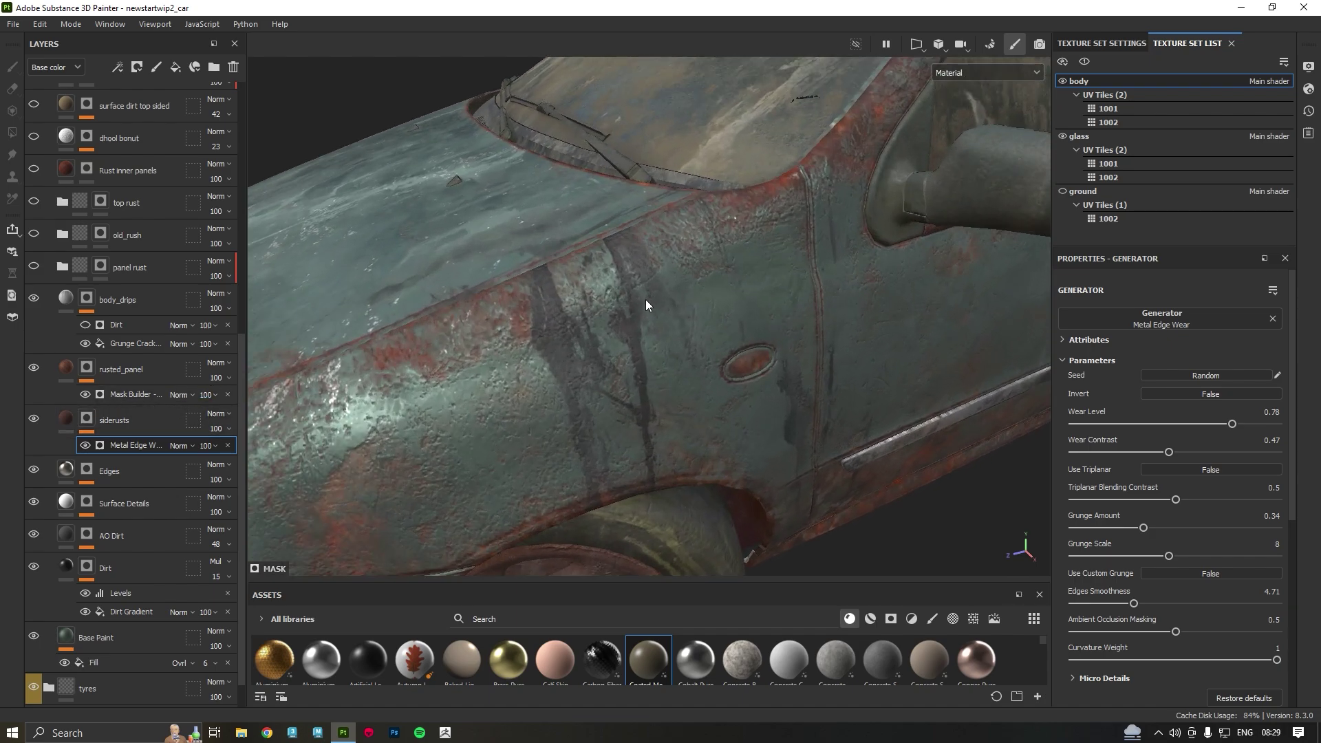
scroll(625, 310, down, 2)
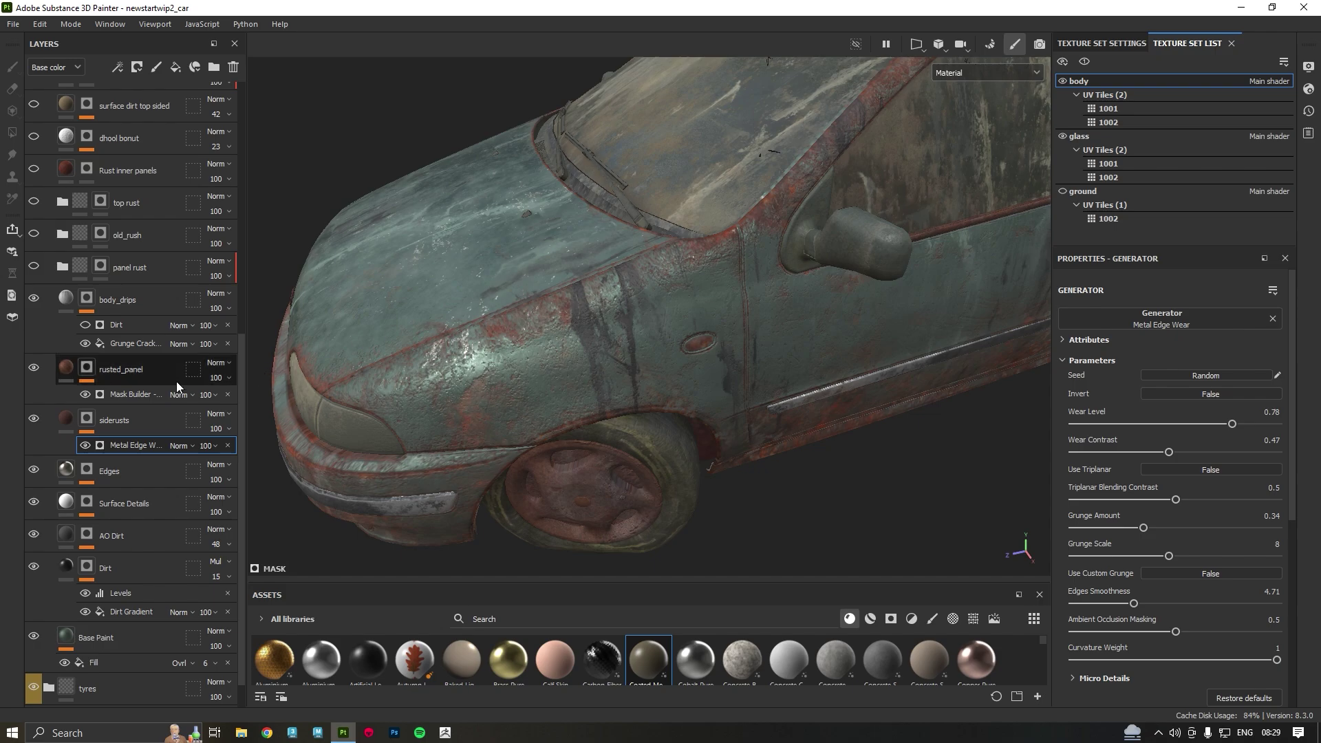
click(34, 298)
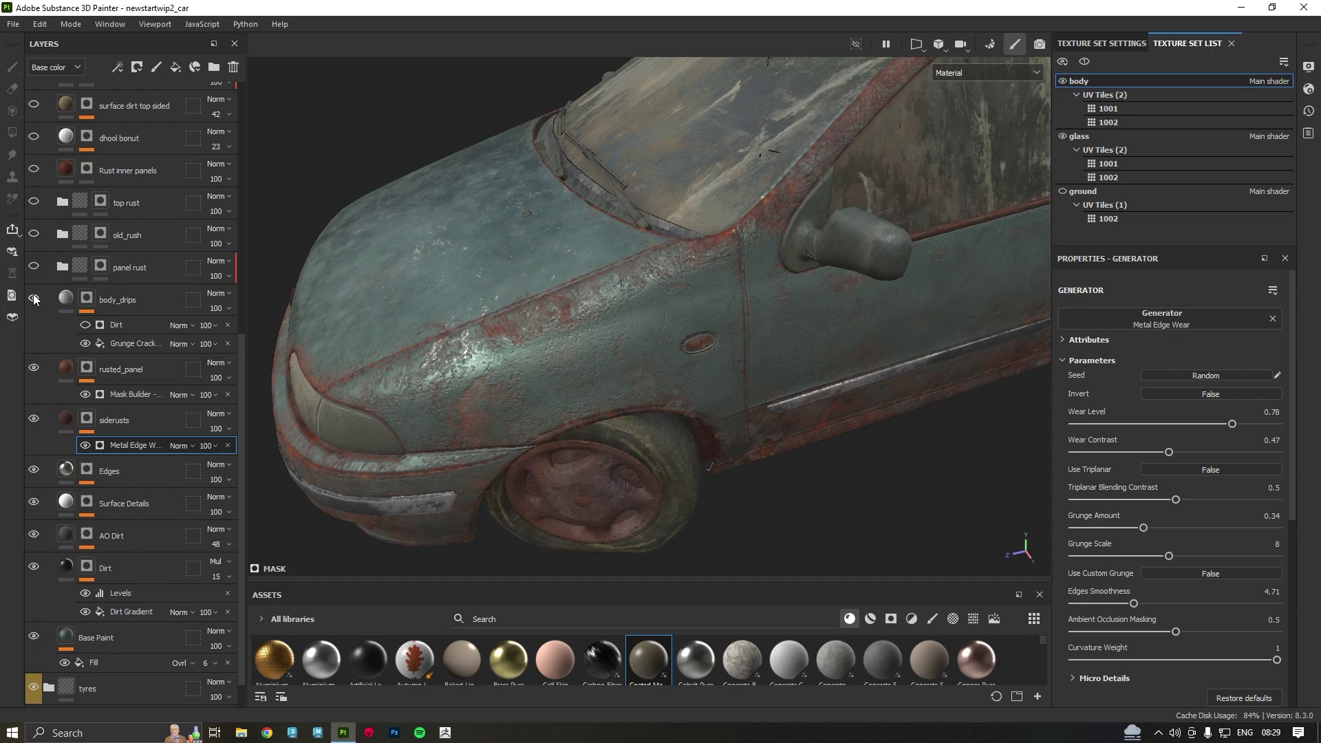
click(33, 297)
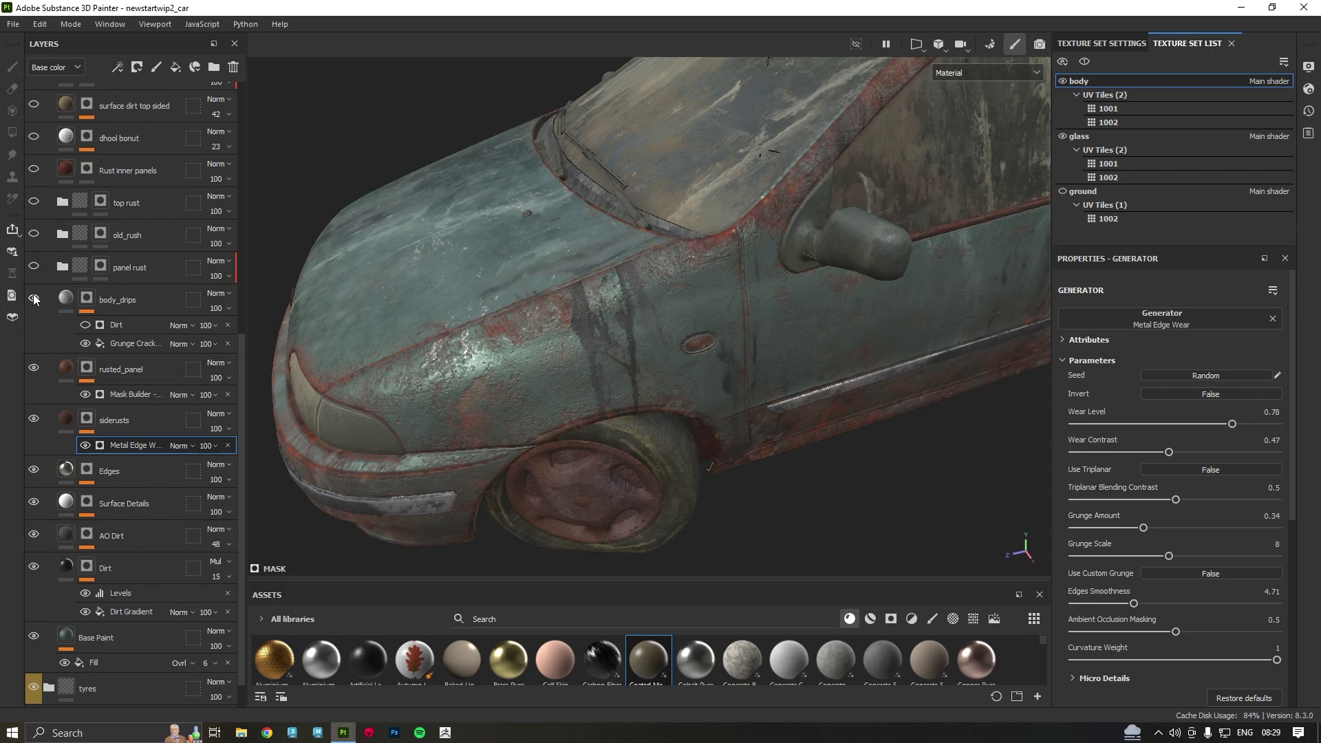
Open the Grunge Cracked Deep fill in the body_drips mask and review its parameters against the car.
click(132, 344)
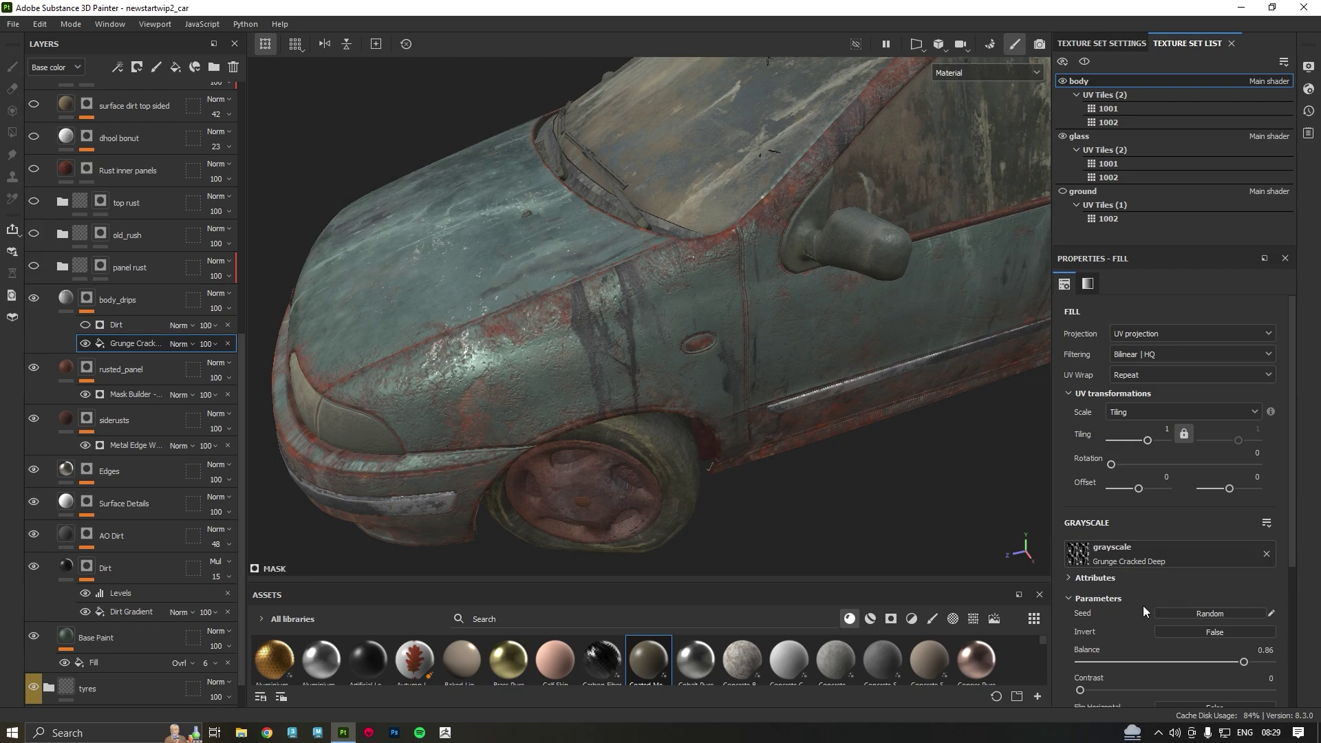
scroll(1141, 608, down, 5)
scroll(756, 475, down, 4)
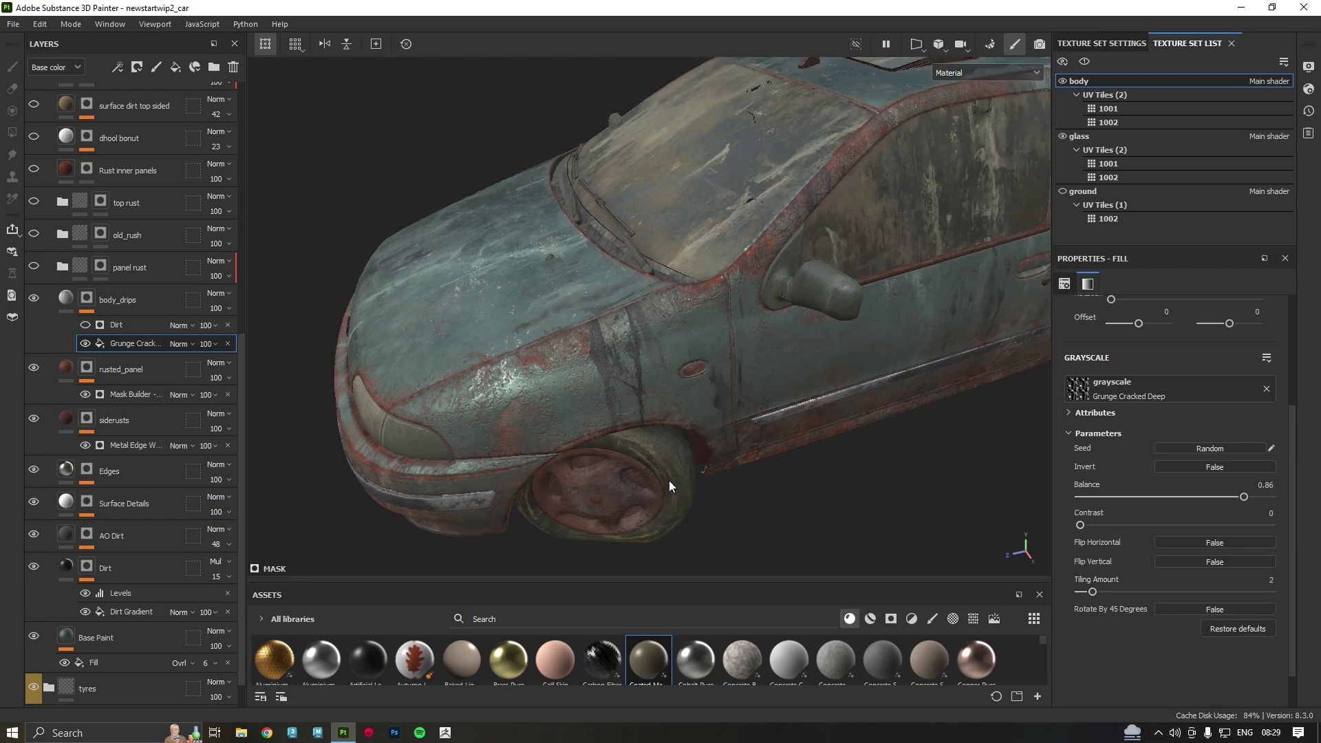
alt+drag(700, 279, 585, 230)
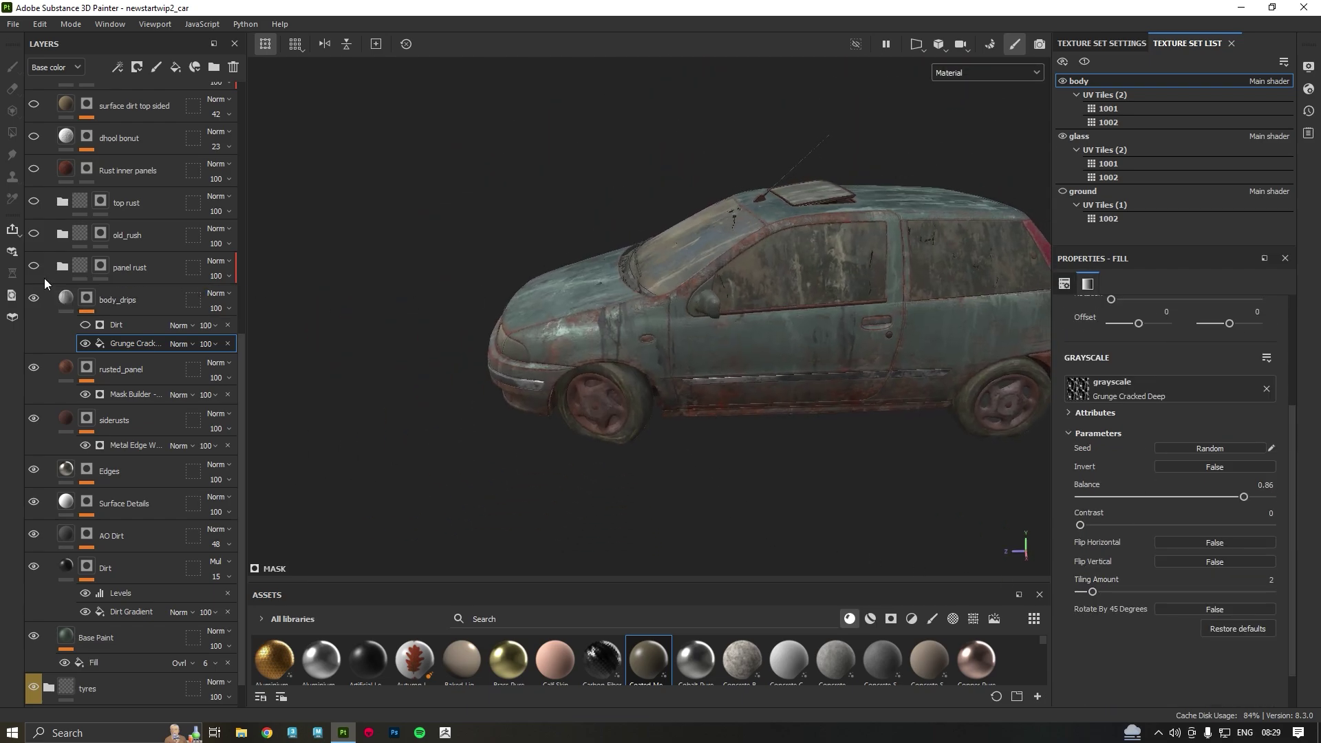
Show the panel rust folder, expand it and examine its effect on the bumper and front fender.
click(35, 268)
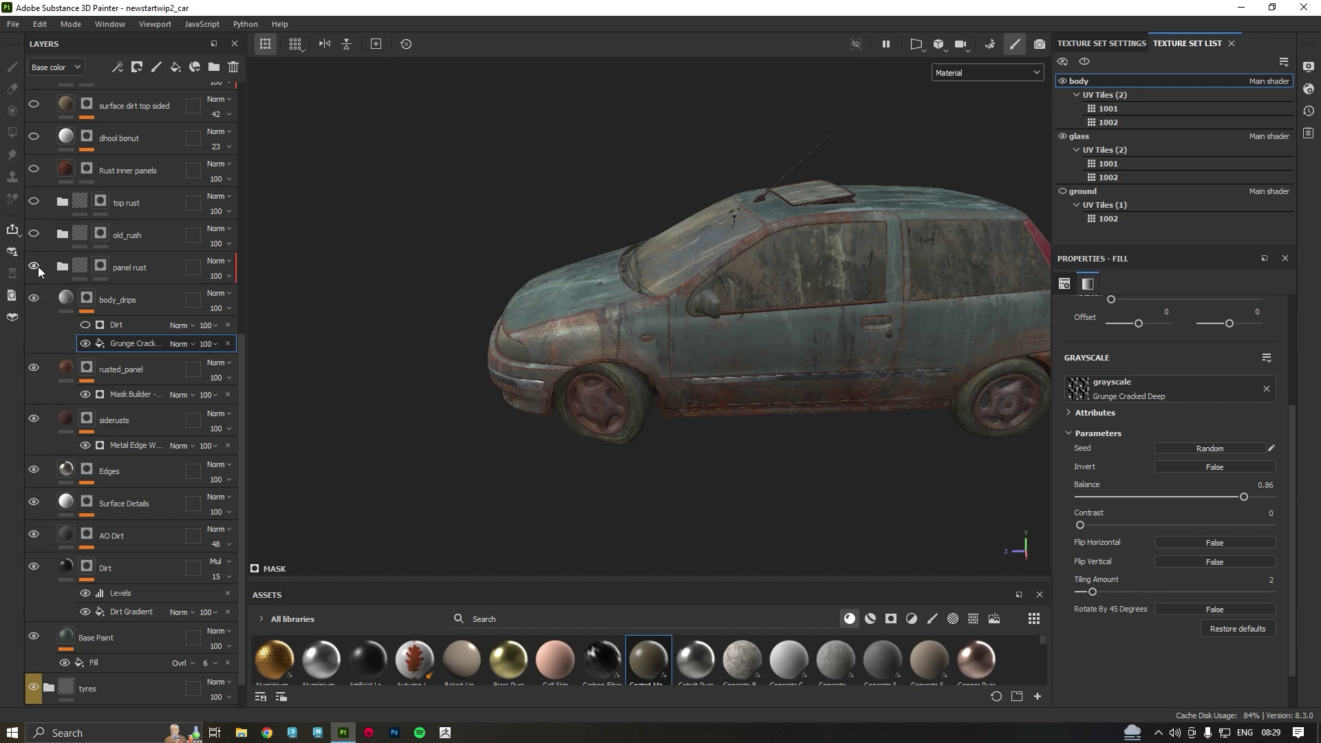
scroll(732, 418, up, 5)
alt+drag(525, 373, 860, 337)
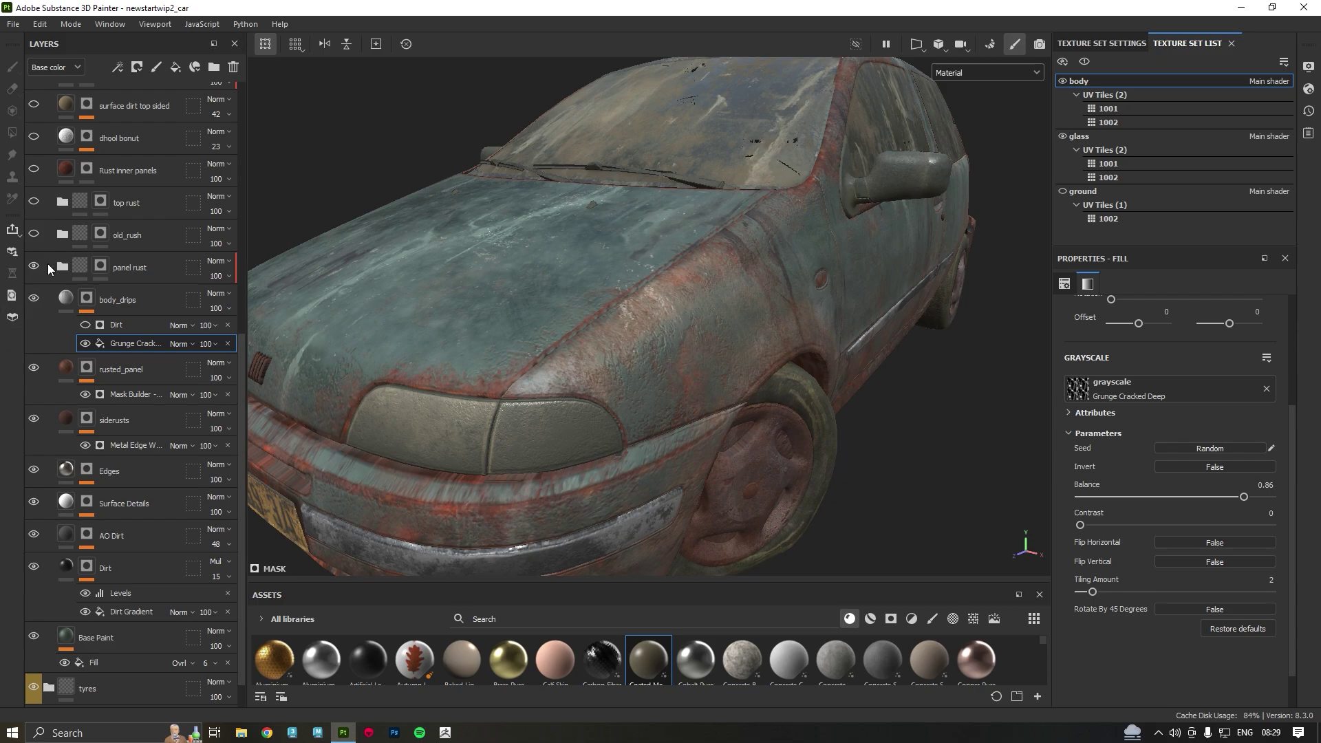
click(62, 267)
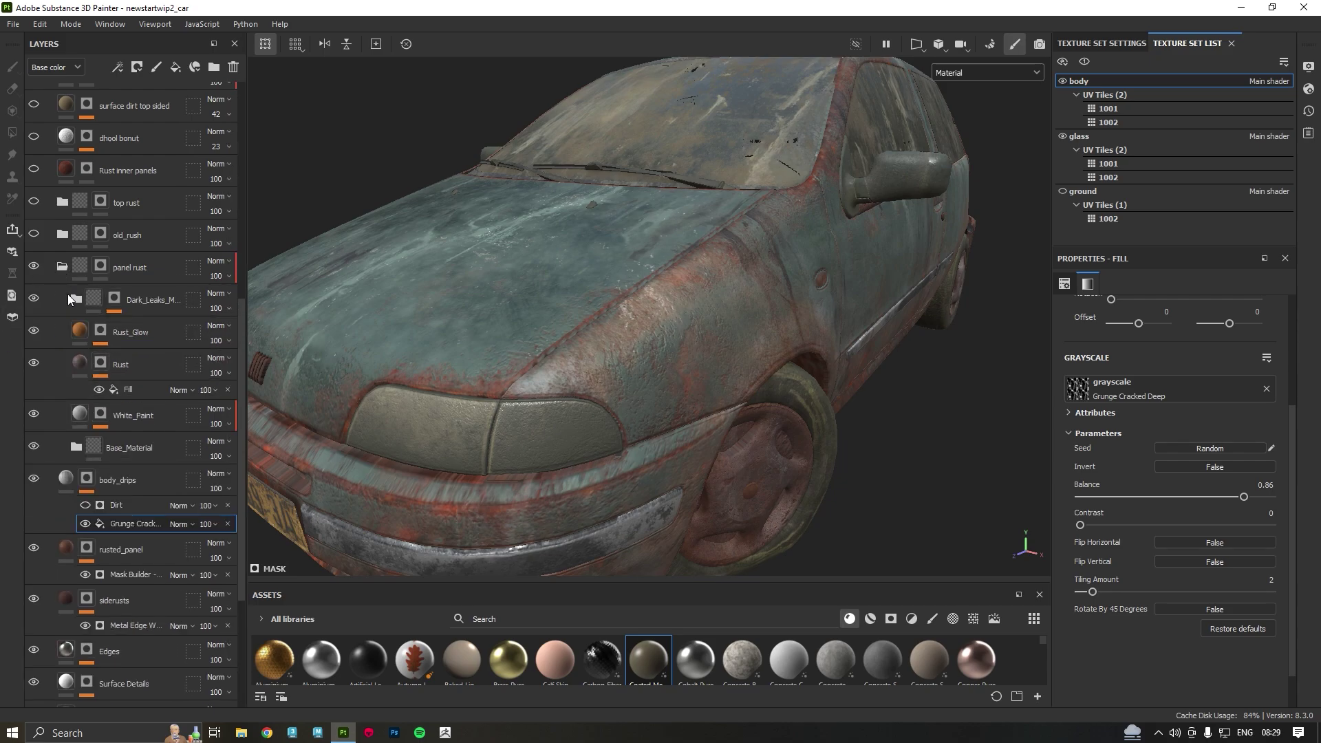
alt+drag(825, 278, 600, 344)
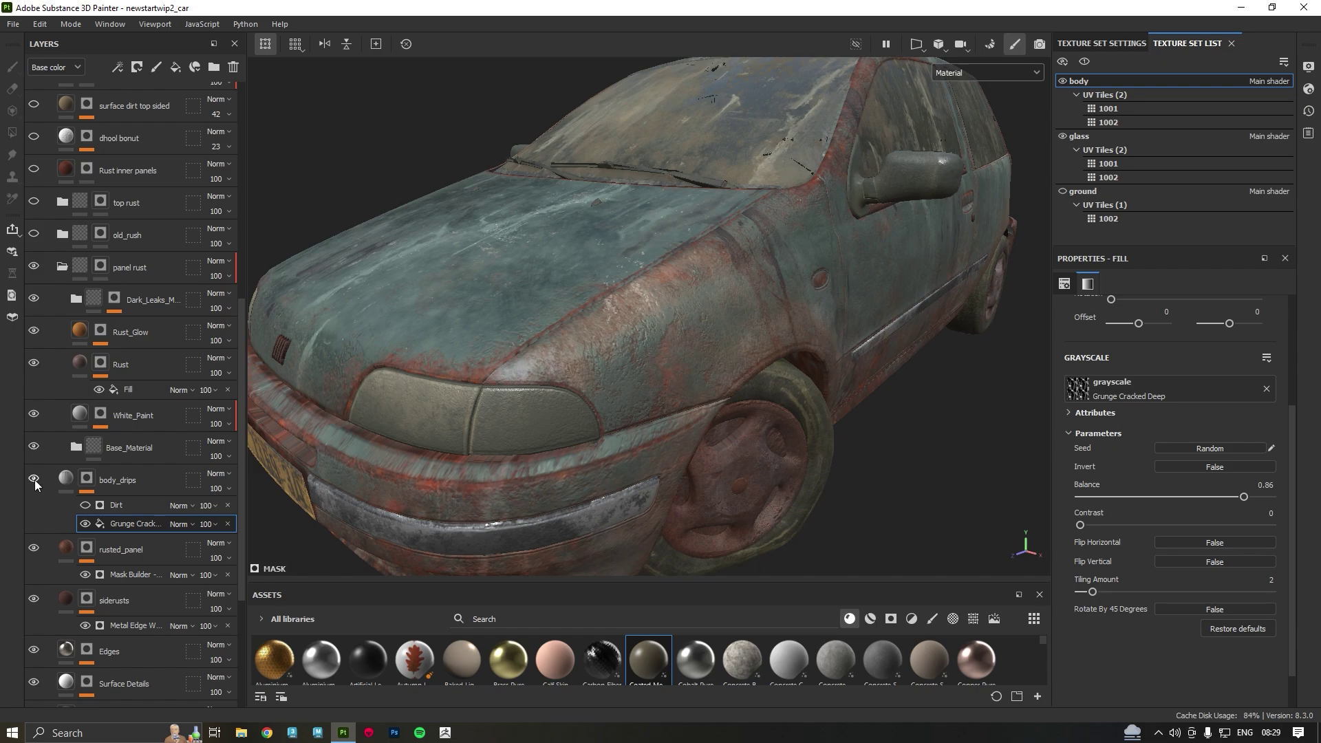
Expand Base_Material inside the panel rust folder and inspect the White_Paint, Rust and Rust_Glow layers.
click(75, 448)
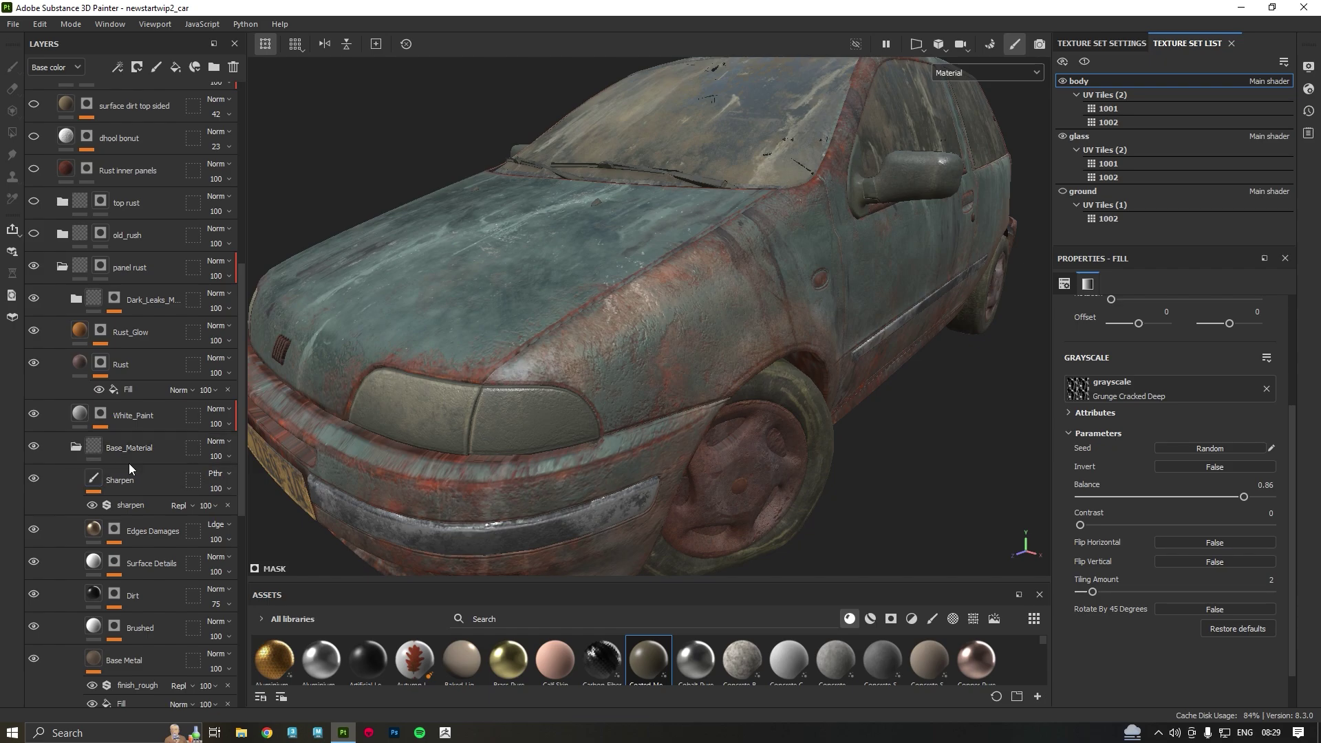
click(33, 414)
click(161, 391)
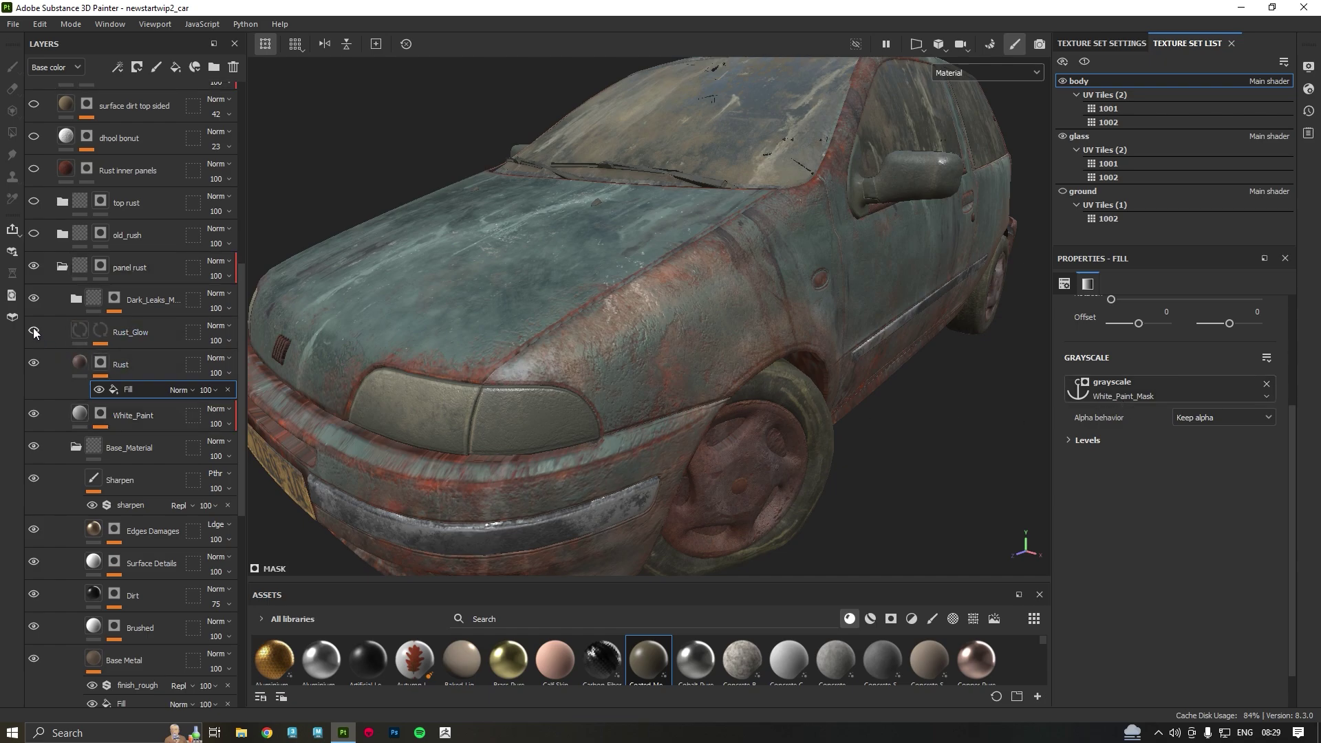
click(92, 324)
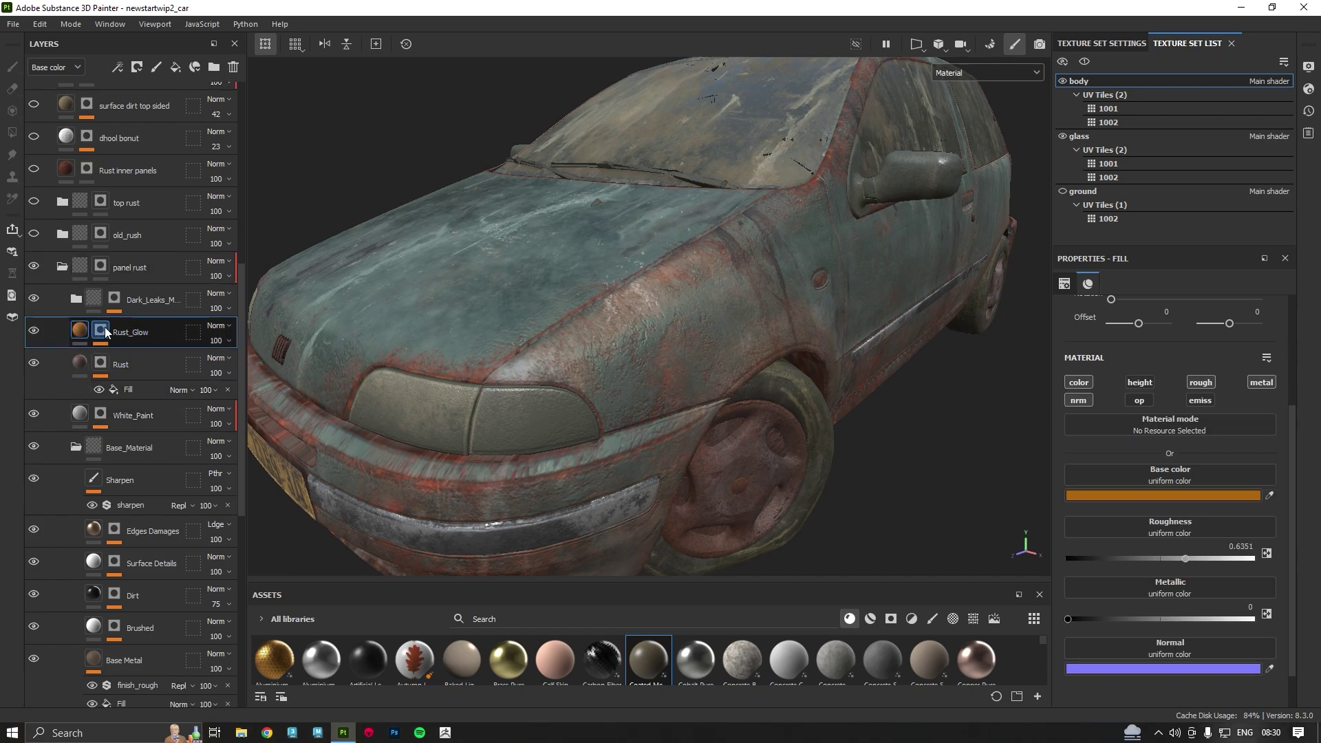
Inspect the Rust_Glow mask's blur filter and the layer's fill, check the Dark_Leaks subfolder, and collapse the panel rust folder.
click(106, 334)
click(139, 395)
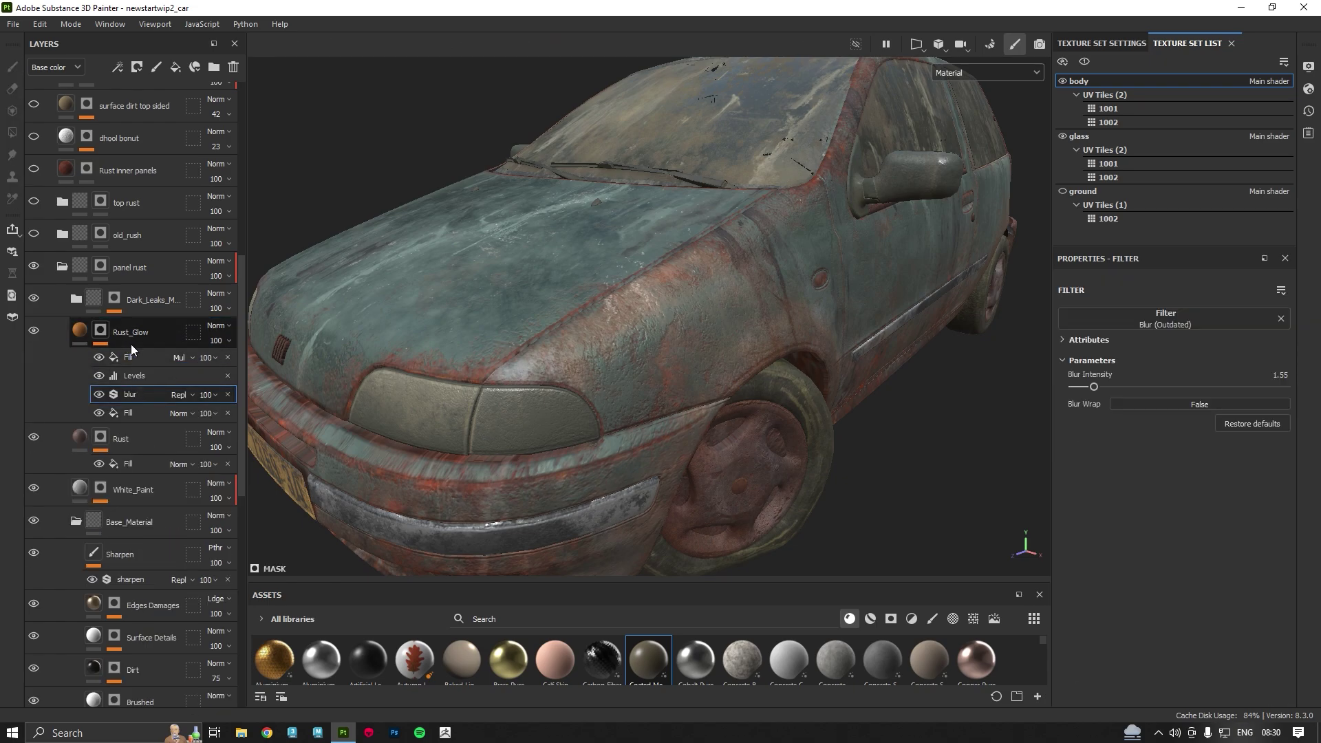
click(101, 332)
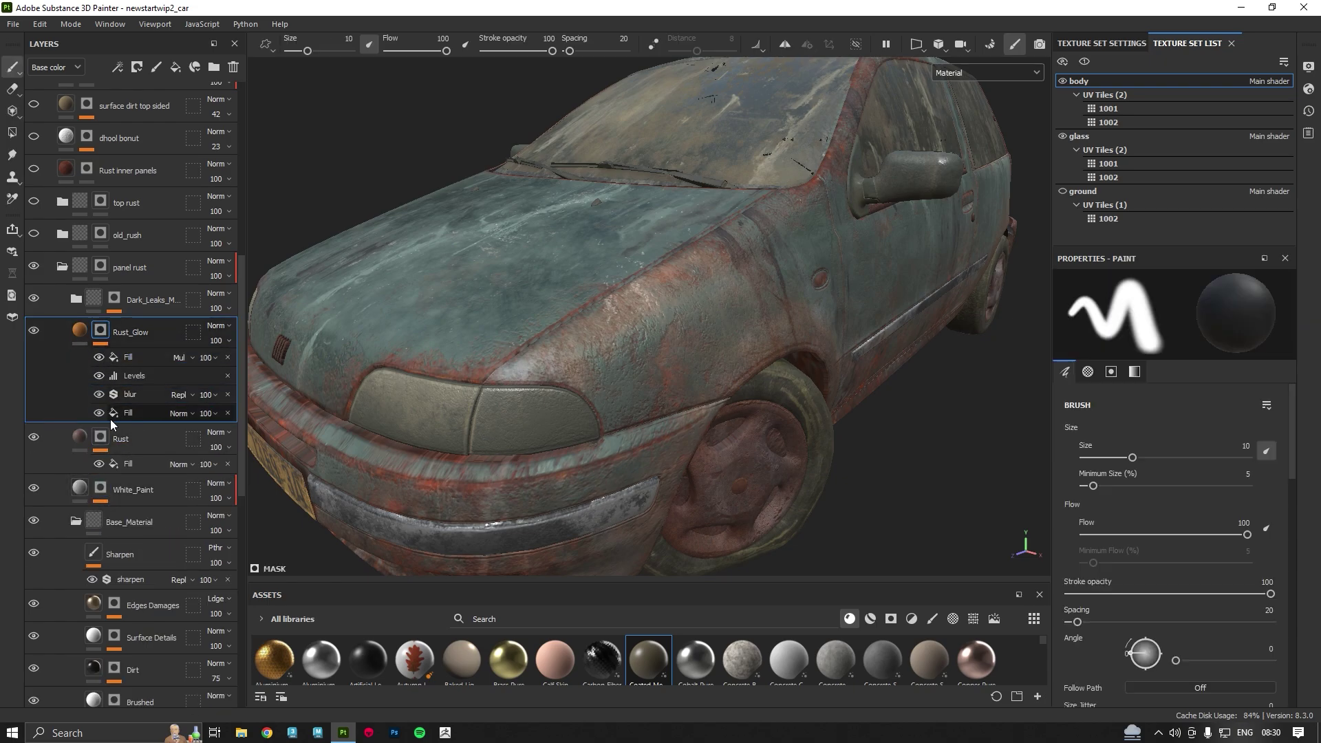
click(80, 330)
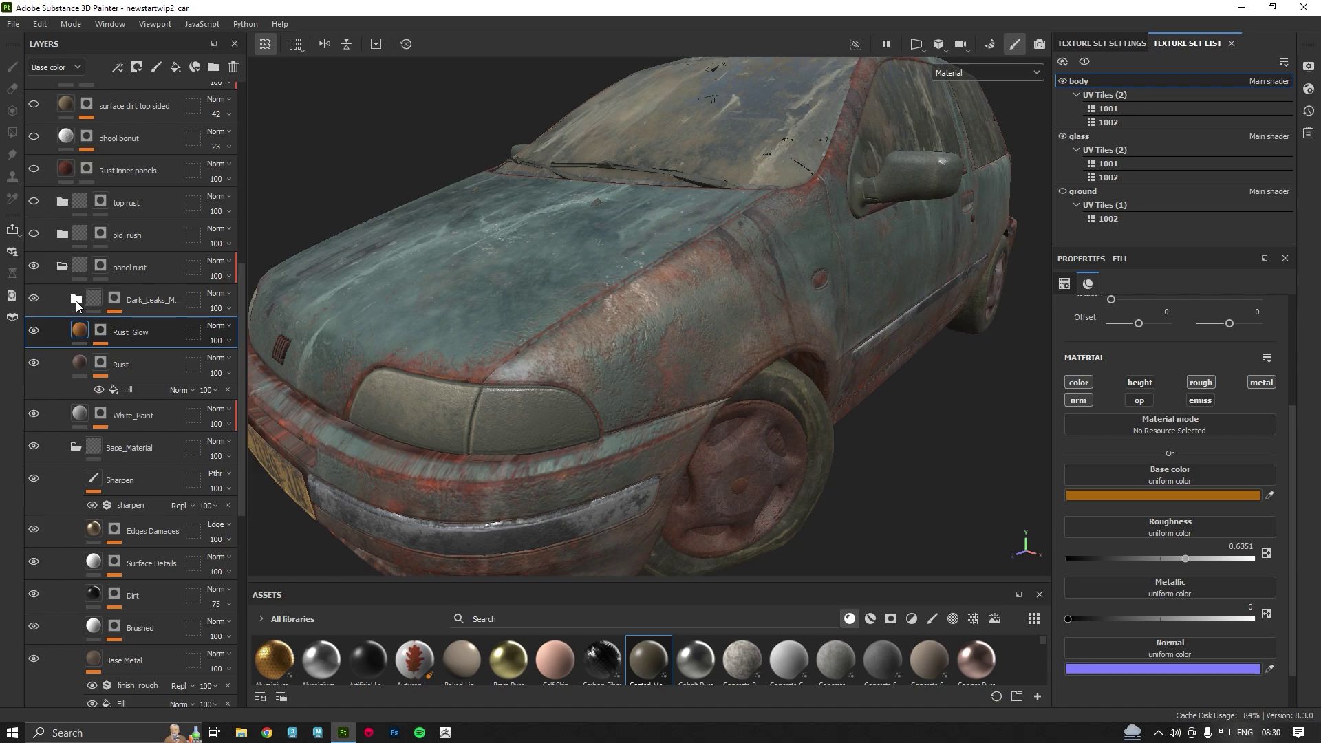
click(76, 300)
click(76, 300)
click(59, 266)
Show and expand the old_rush folder, then examine its effect below the side window, toggling it off and on to compare.
alt+drag(653, 249, 580, 248)
scroll(579, 251, down, 5)
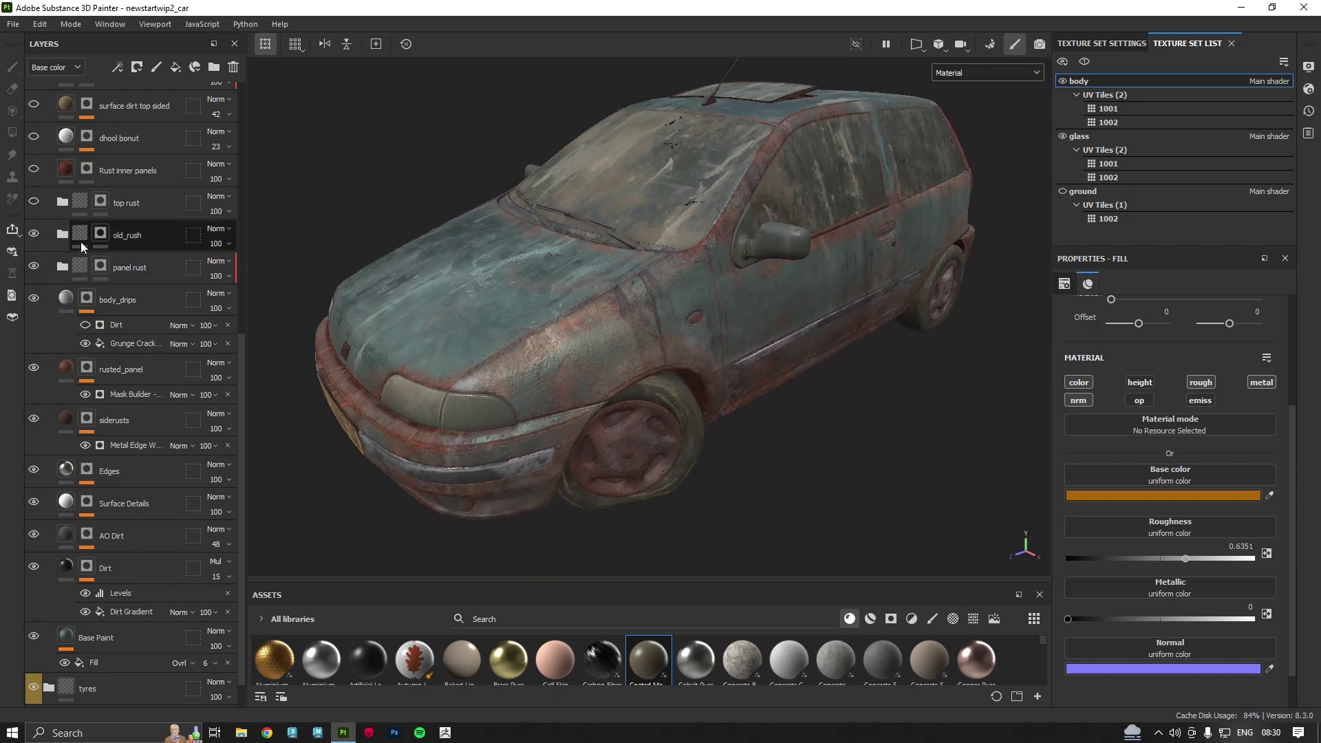
click(62, 234)
alt+drag(802, 232, 592, 237)
scroll(640, 298, up, 5)
alt+drag(641, 299, 725, 300)
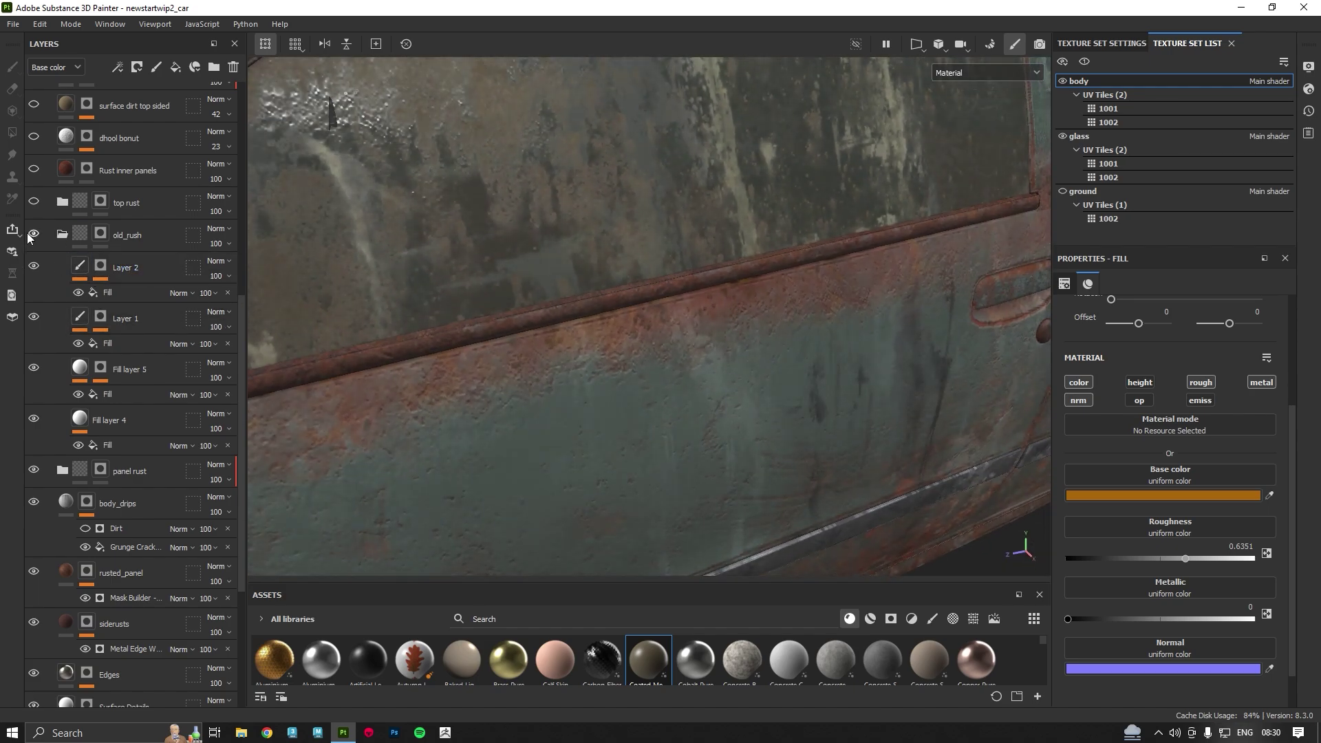
click(34, 235)
click(33, 235)
click(34, 234)
click(79, 267)
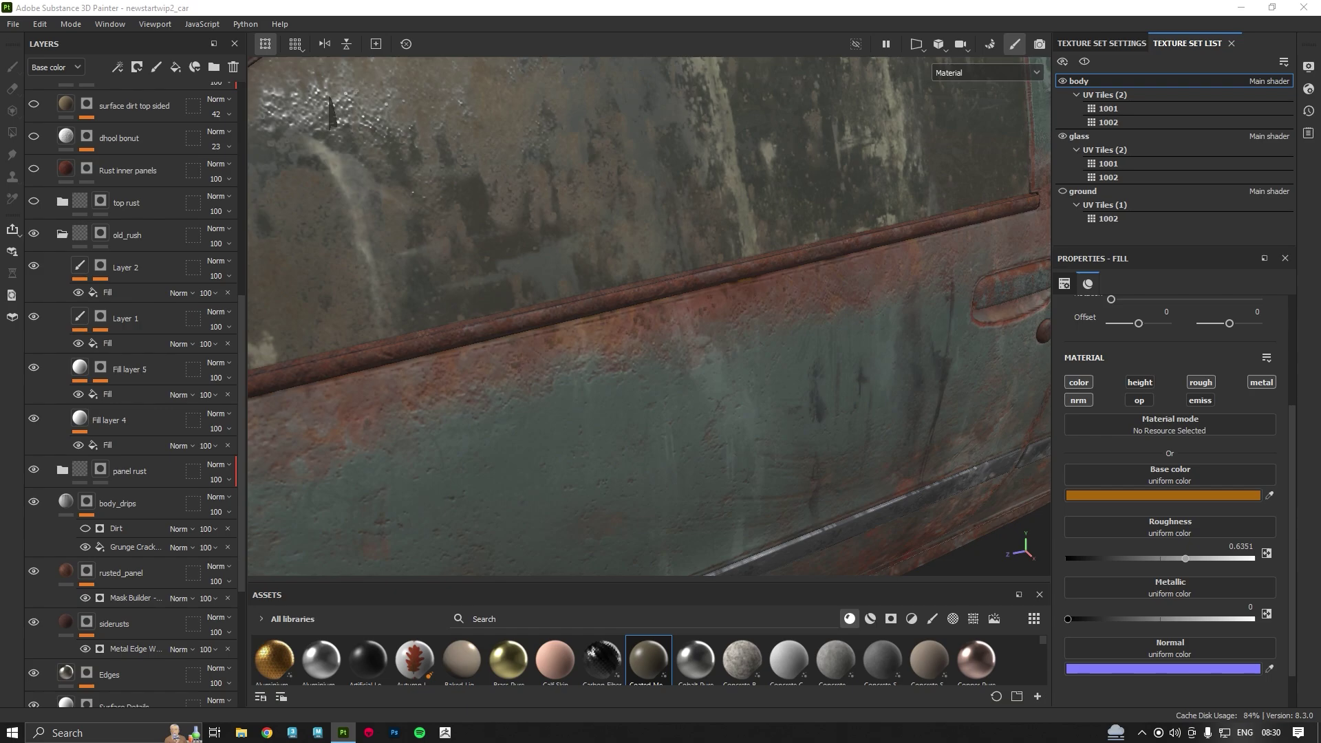
Switch to the browser and review the renders and mood board of the Old abandoned Car project in the ArtStation portfolio.
drag(894, 547, 398, 3)
click(55, 7)
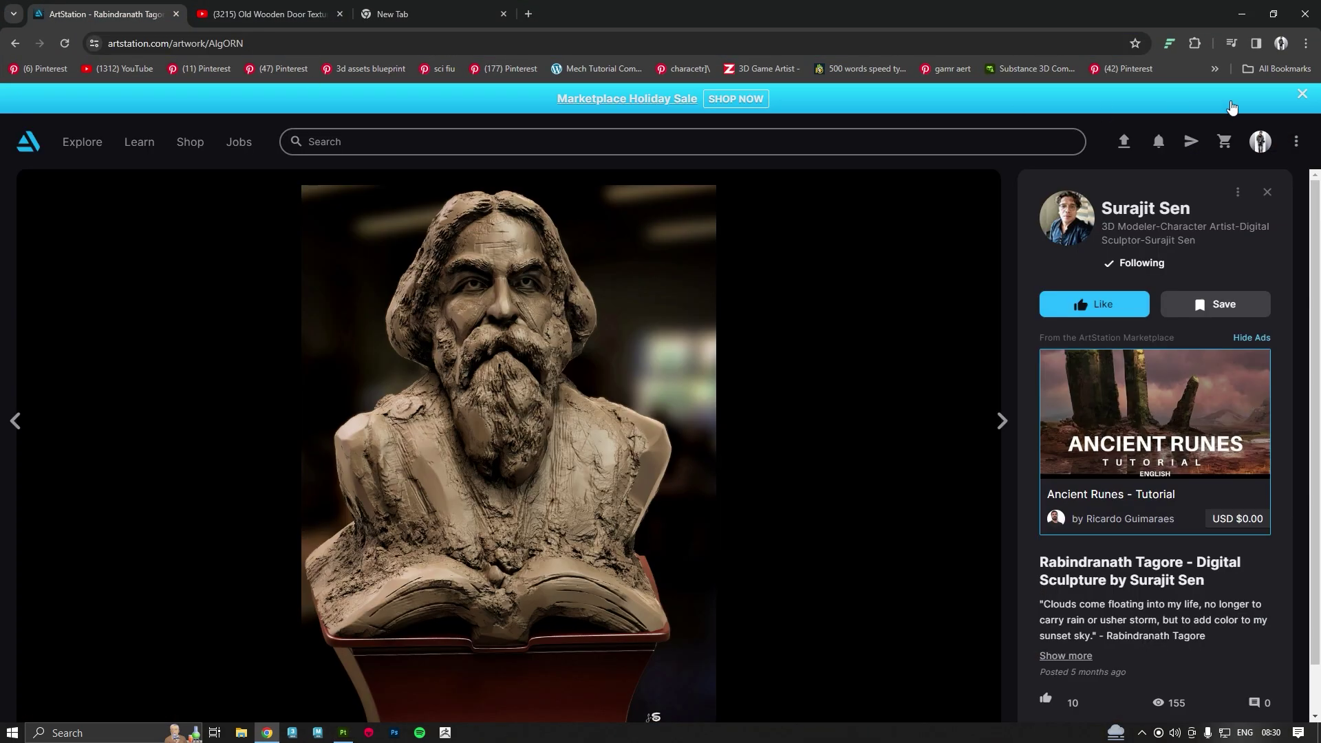
click(1264, 139)
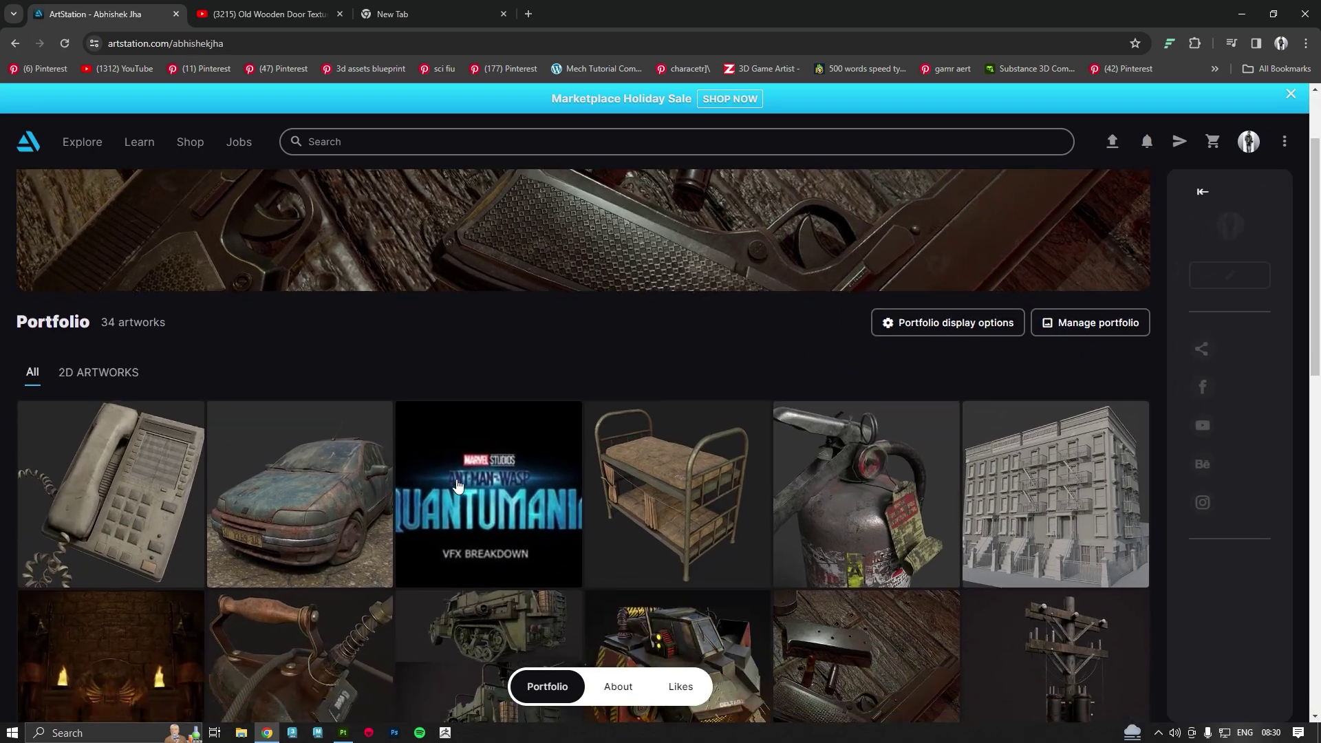
click(336, 440)
scroll(573, 473, down, 20)
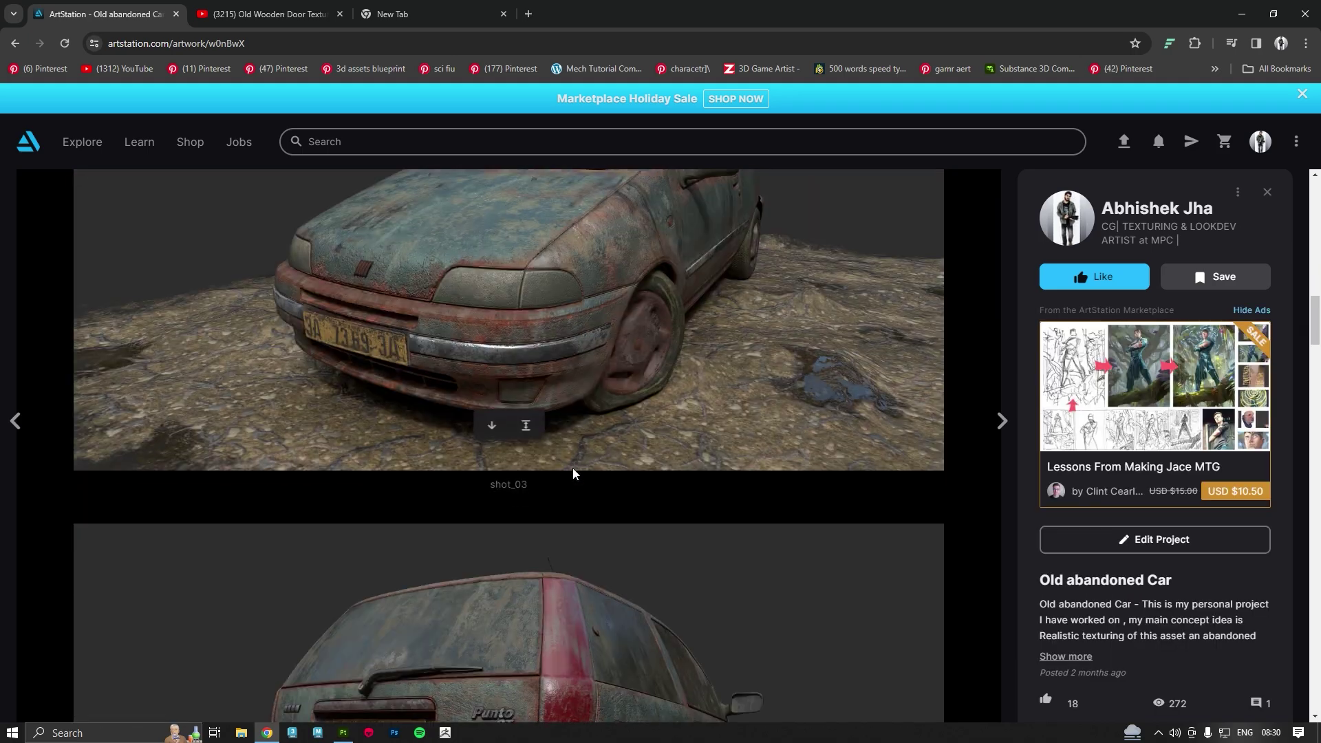
scroll(572, 470, down, 20)
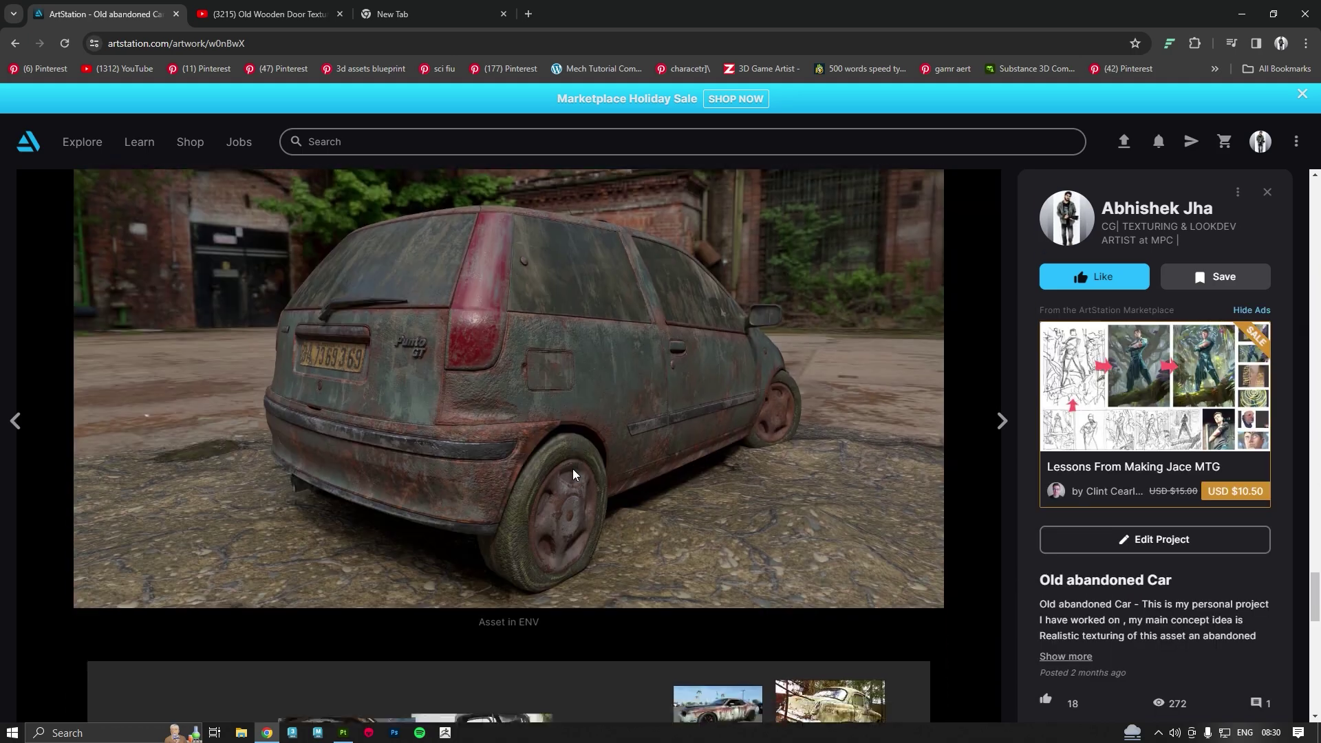
scroll(573, 474, up, 4)
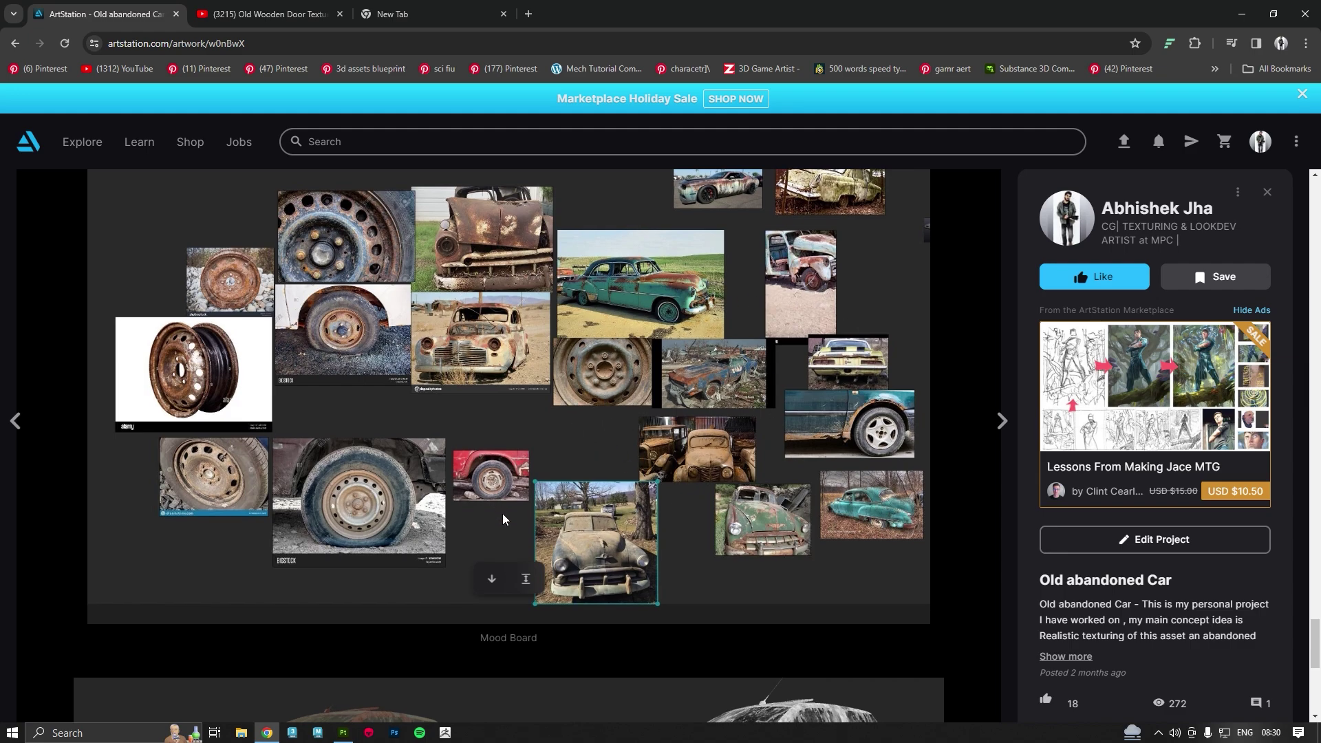
scroll(506, 520, down, 7)
click(1246, 13)
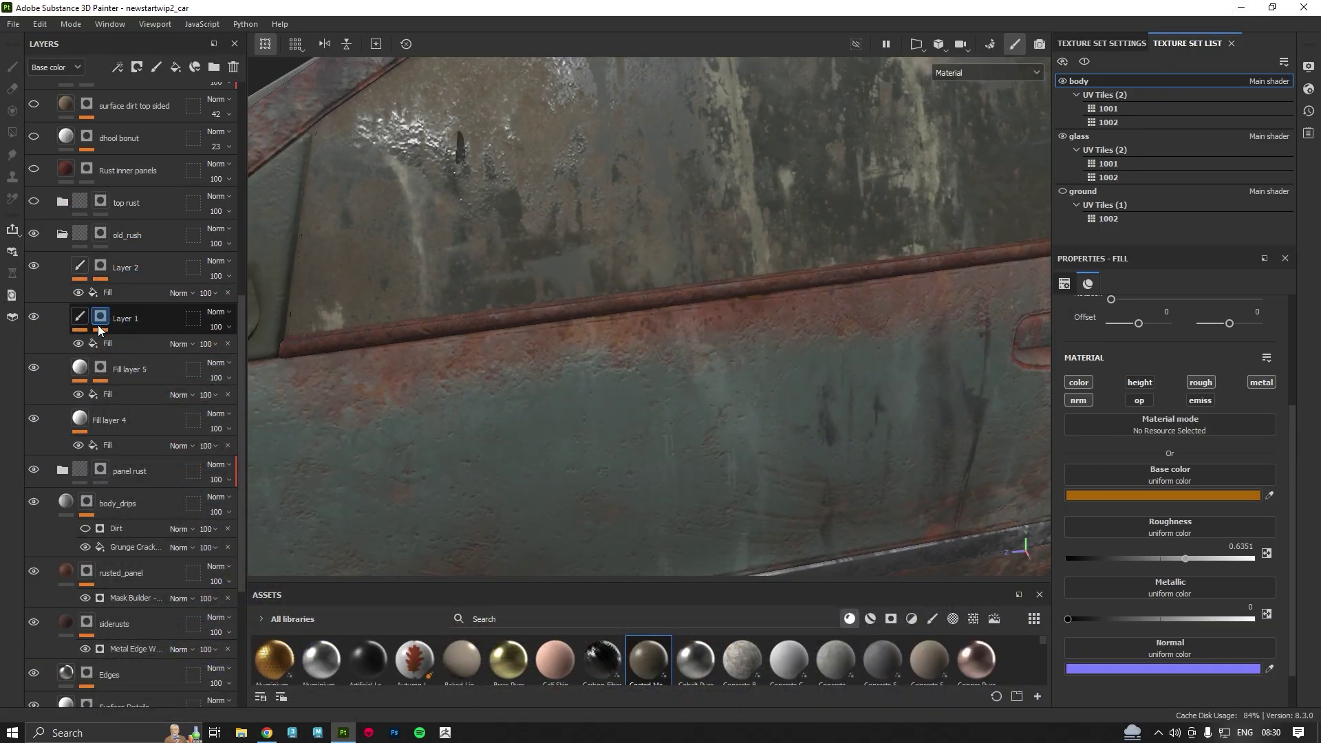
Toggle Fill layer 5 and Fill layer 4 in the old_rush folder to compare their effect on the door.
click(33, 369)
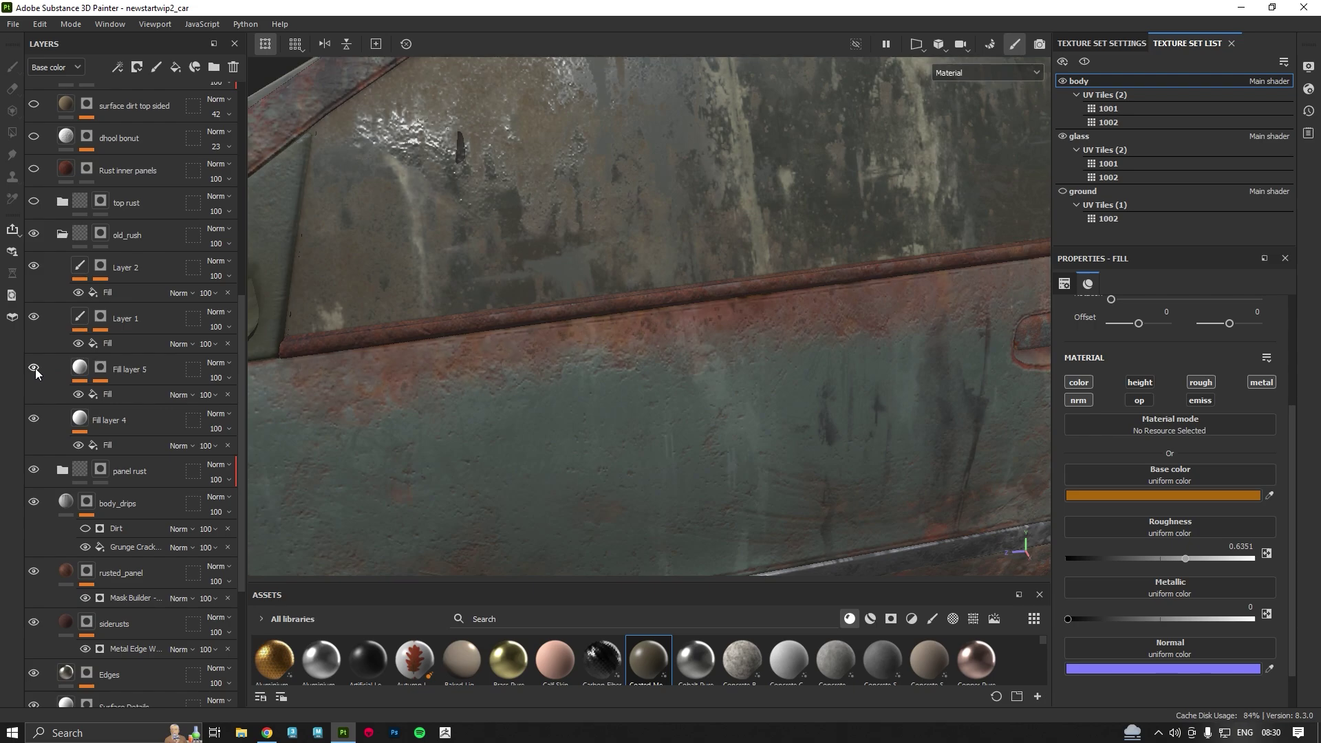
click(32, 418)
click(32, 418)
click(32, 418)
click(32, 418)
Show the top rust folder and examine the roof around the sunroof, toggling the folder off and on to compare.
click(34, 201)
scroll(398, 296, down, 5)
alt+drag(557, 110, 710, 307)
scroll(708, 310, up, 4)
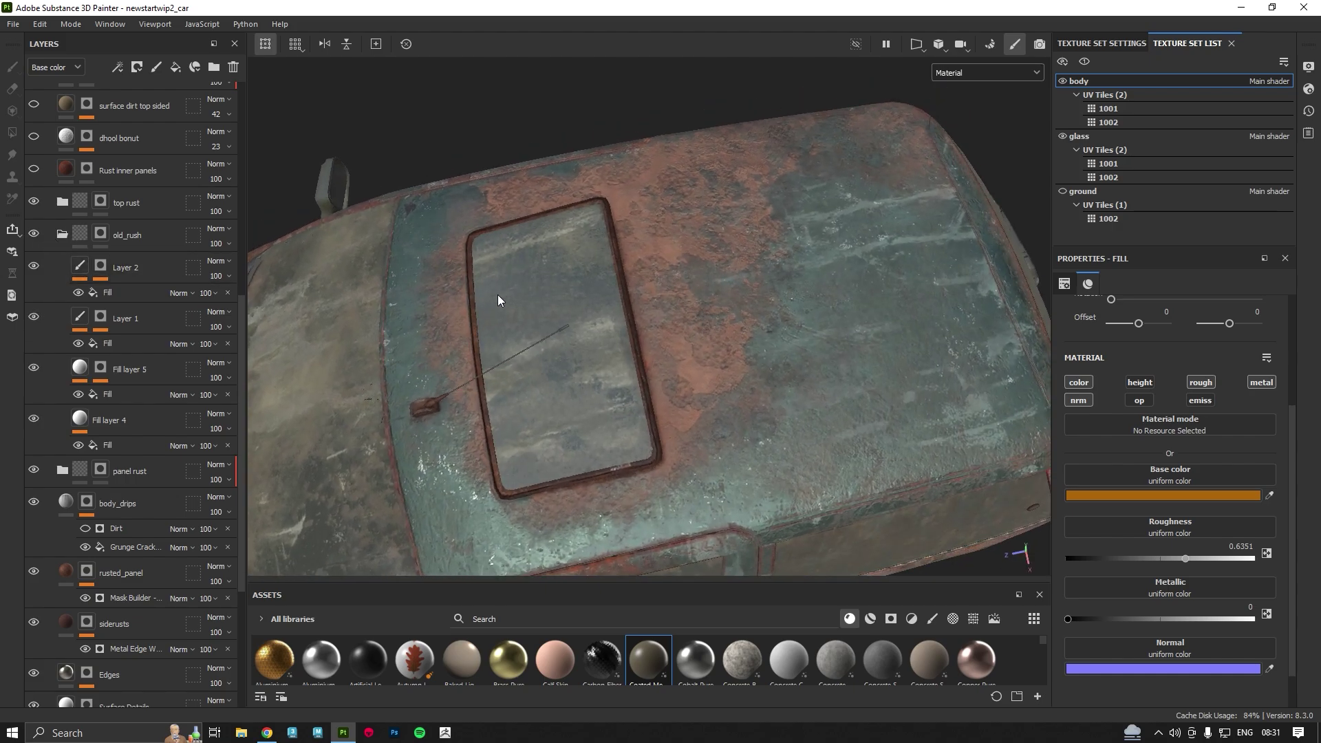
click(33, 201)
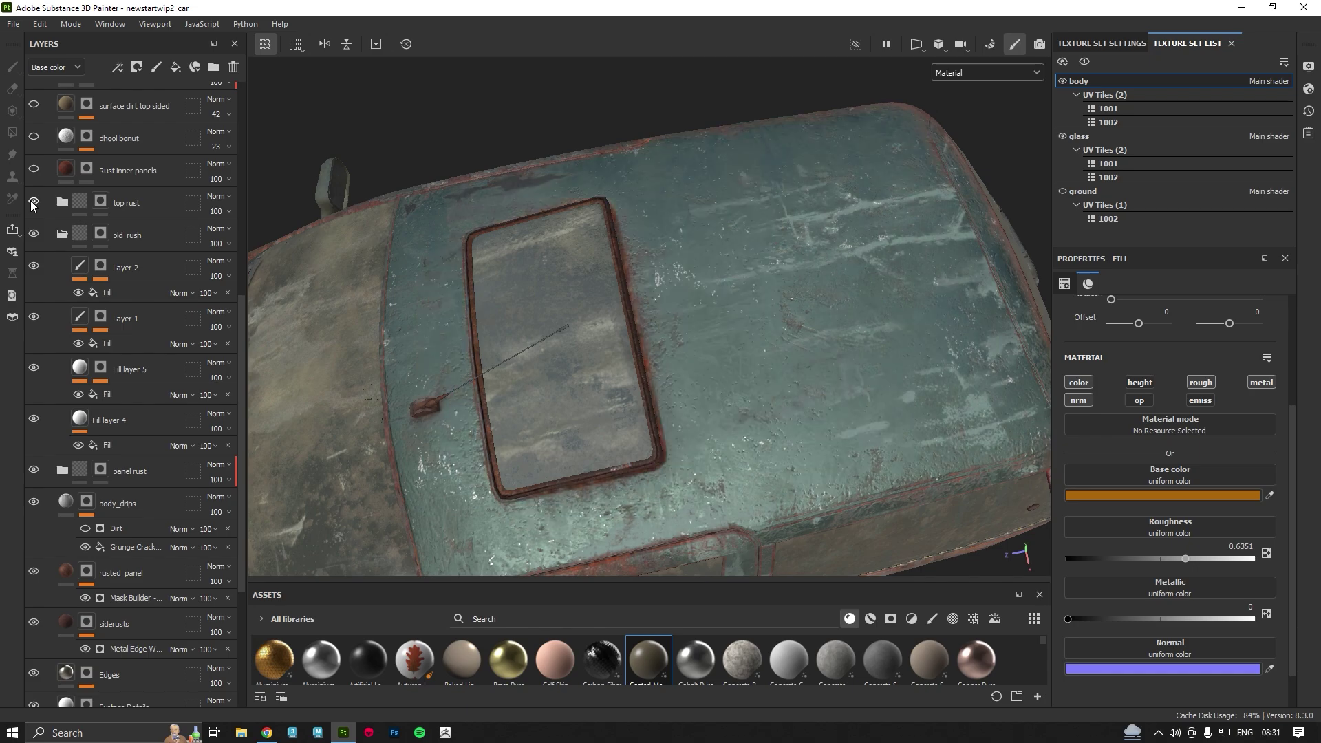
click(33, 202)
Expand the top rust folder with its Paint and Rust subfolders, check BasePaint, and examine the rusted roof from several angles.
click(62, 202)
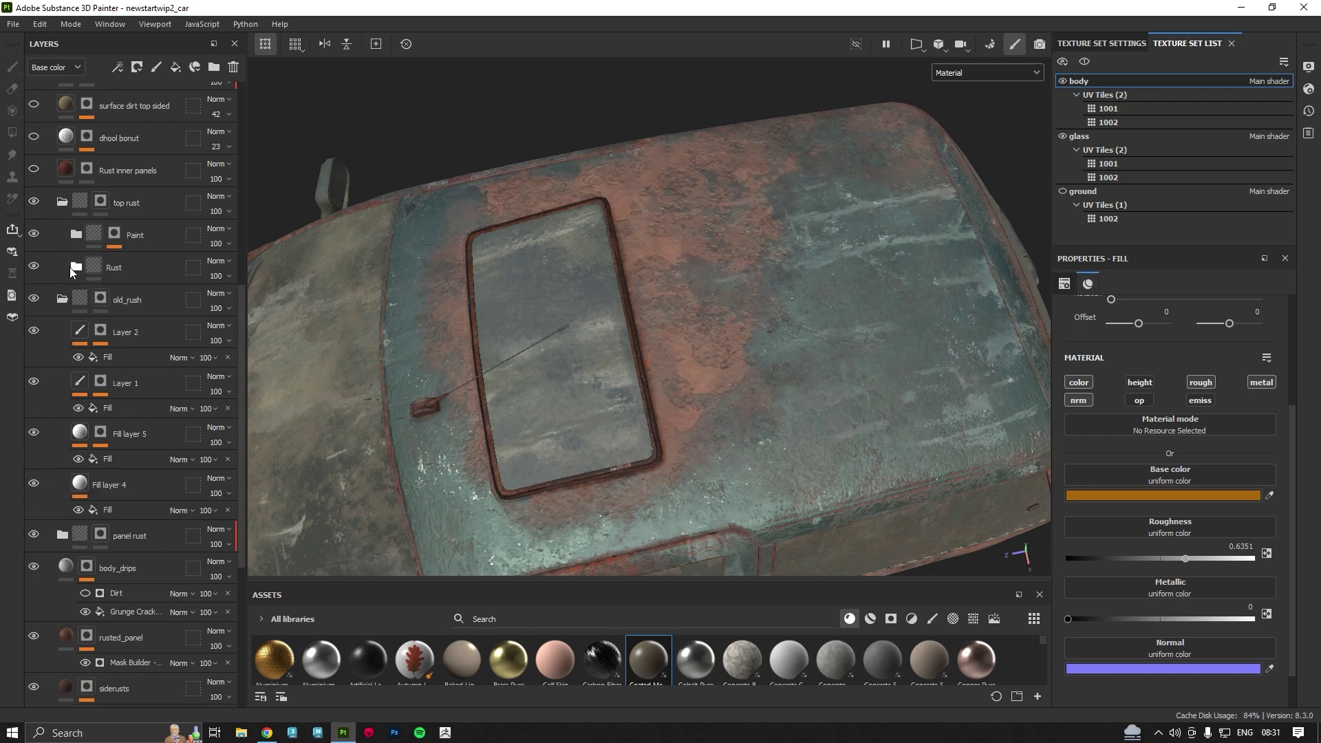
click(70, 267)
click(72, 233)
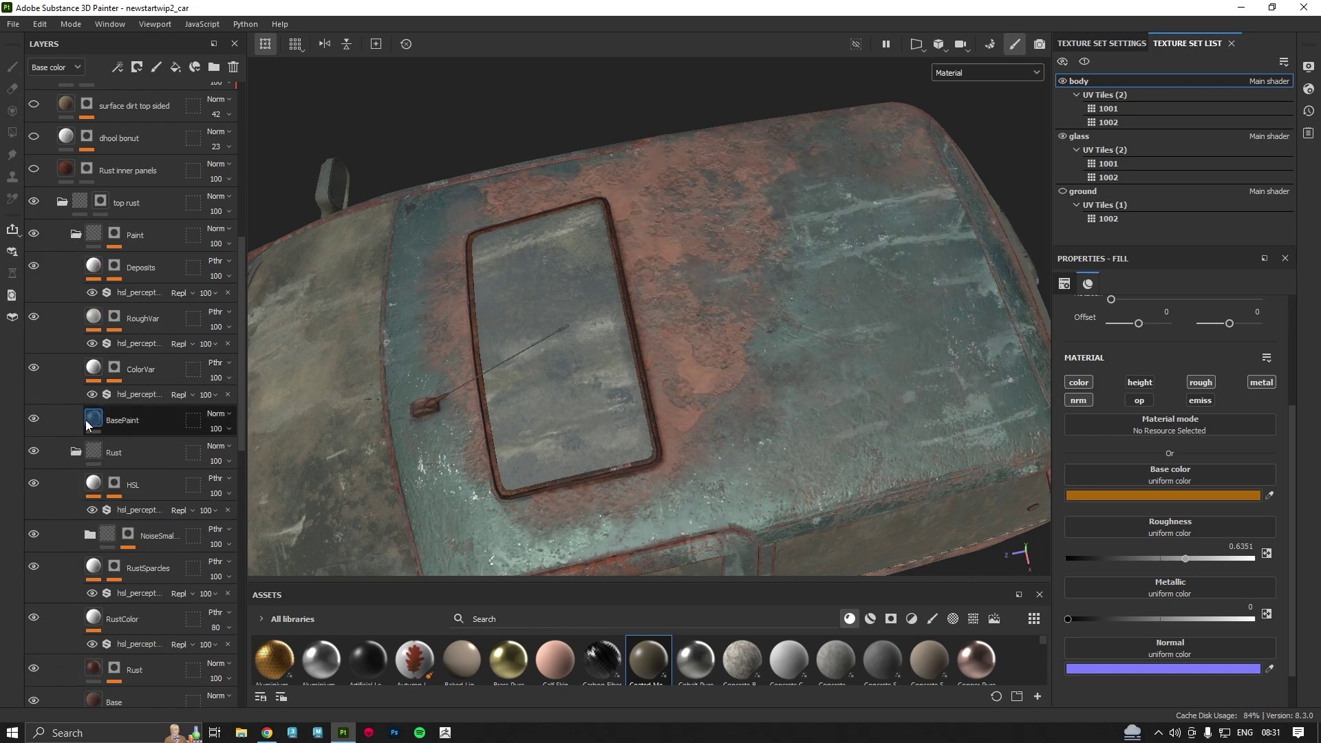
click(34, 419)
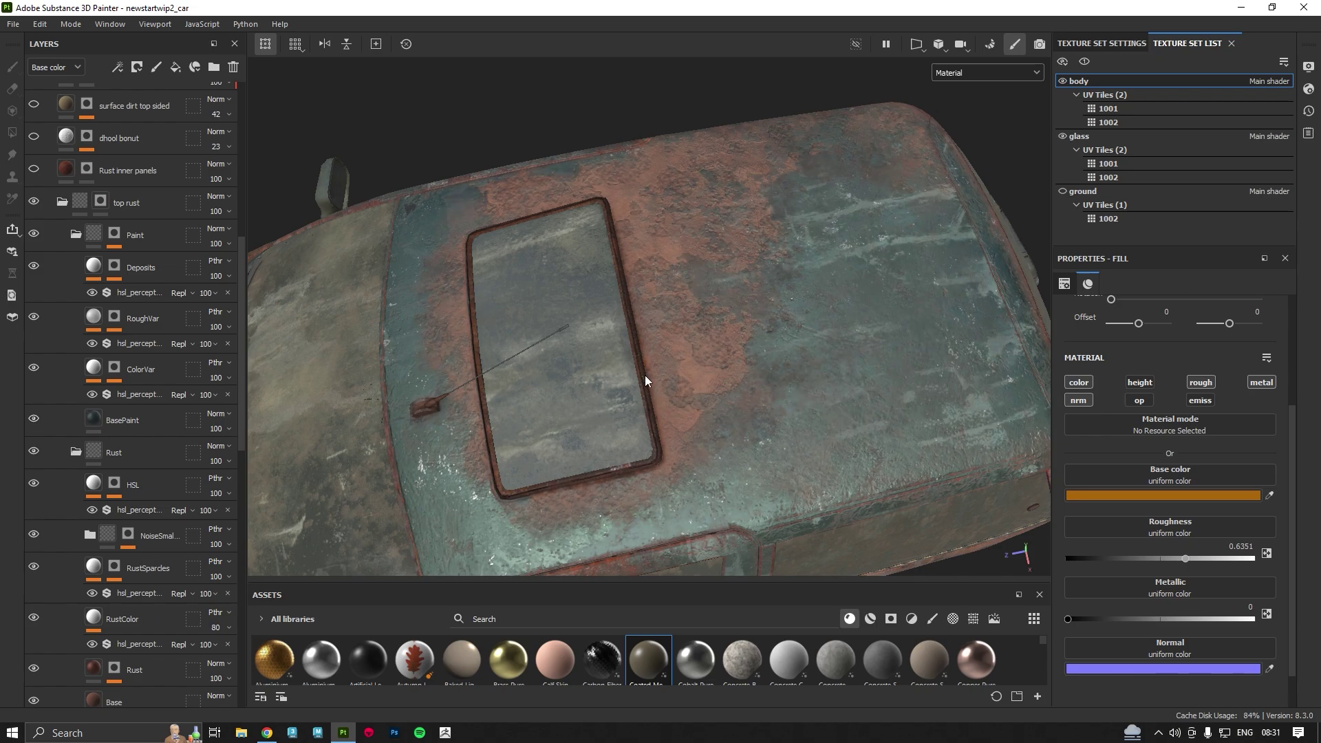
mouse_move(645, 377)
alt+mouse_down()
mouse_move(878, 254)
mouse_move(542, 307)
mouse_move(722, 269)
mouse_move(790, 236)
mouse_move(680, 279)
mouse_move(657, 250)
mouse_move(377, 224)
mouse_move(643, 253)
alt+mouse_up()
shift+right_drag(643, 252, 650, 290)
key(alt+shift)
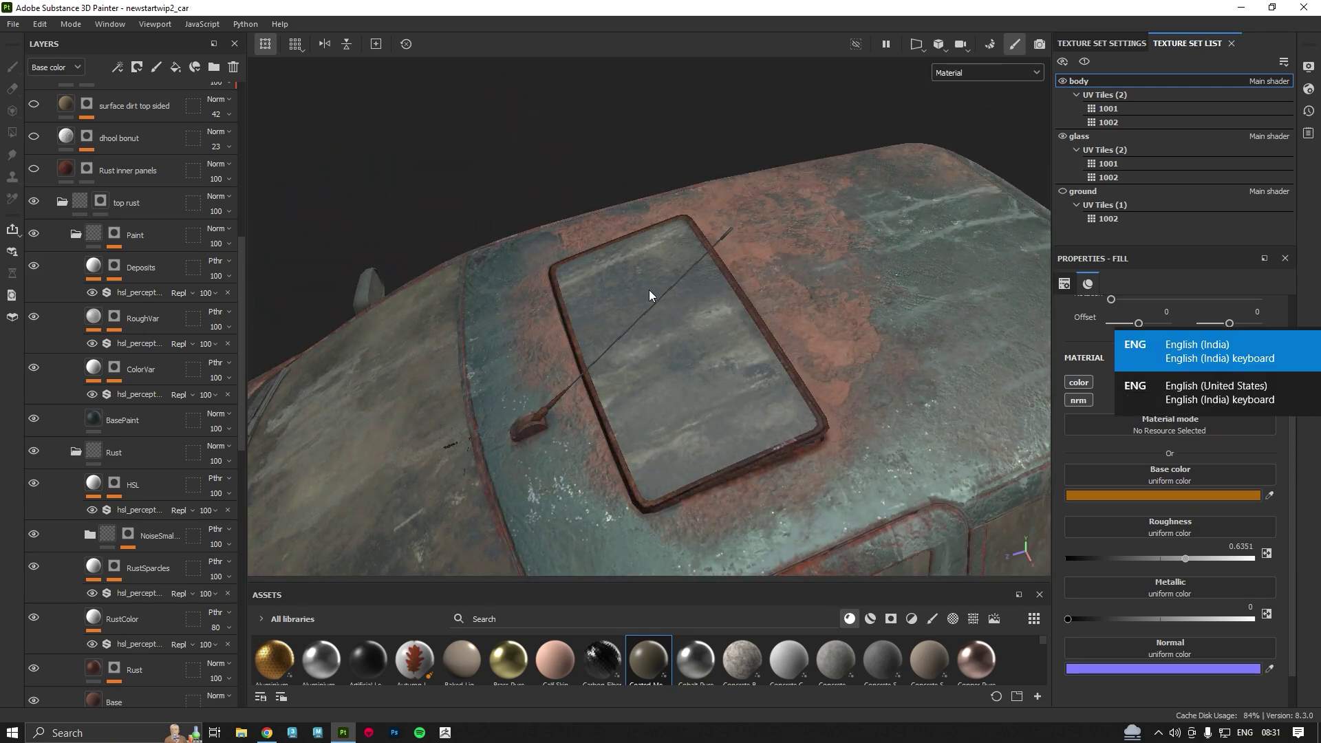
alt+drag(698, 275, 93, 216)
scroll(700, 385, down, 5)
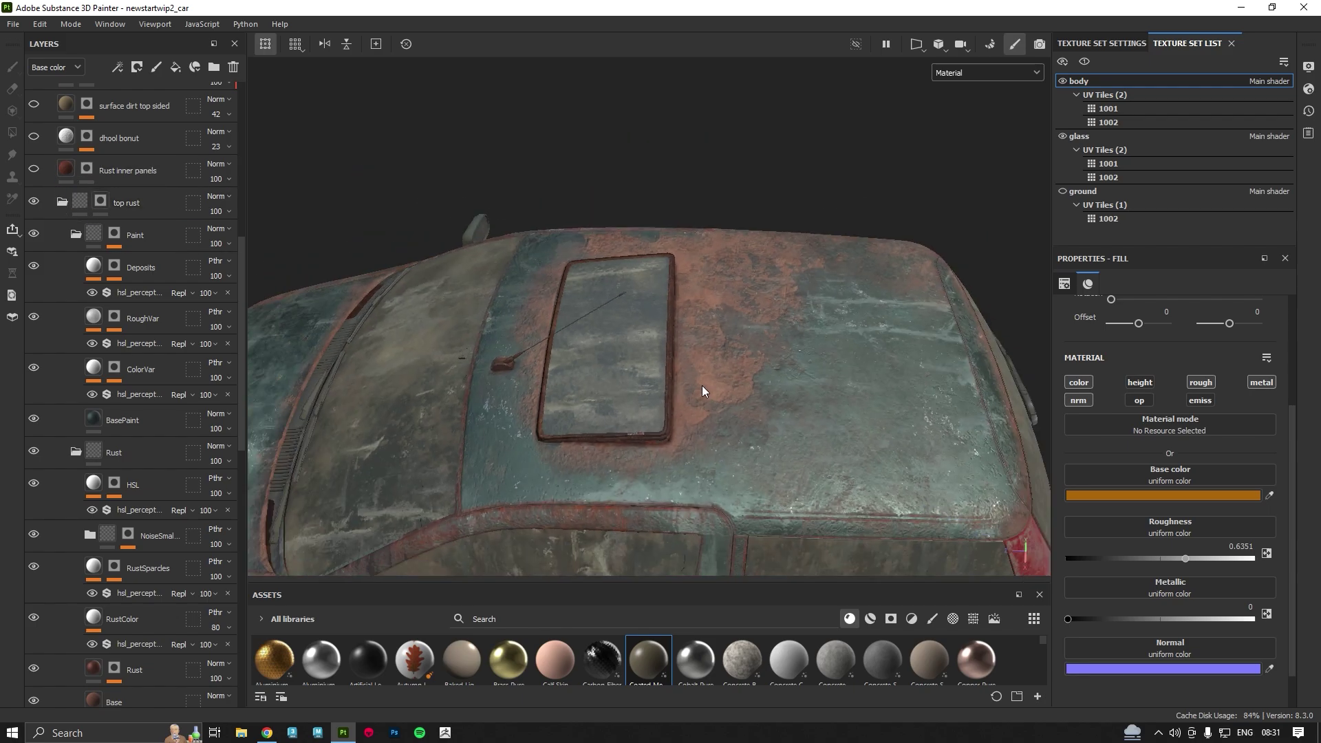
Examine the accumulated rust on the car's rear, side, front fender, hood and roof.
alt+drag(702, 385, 636, 265)
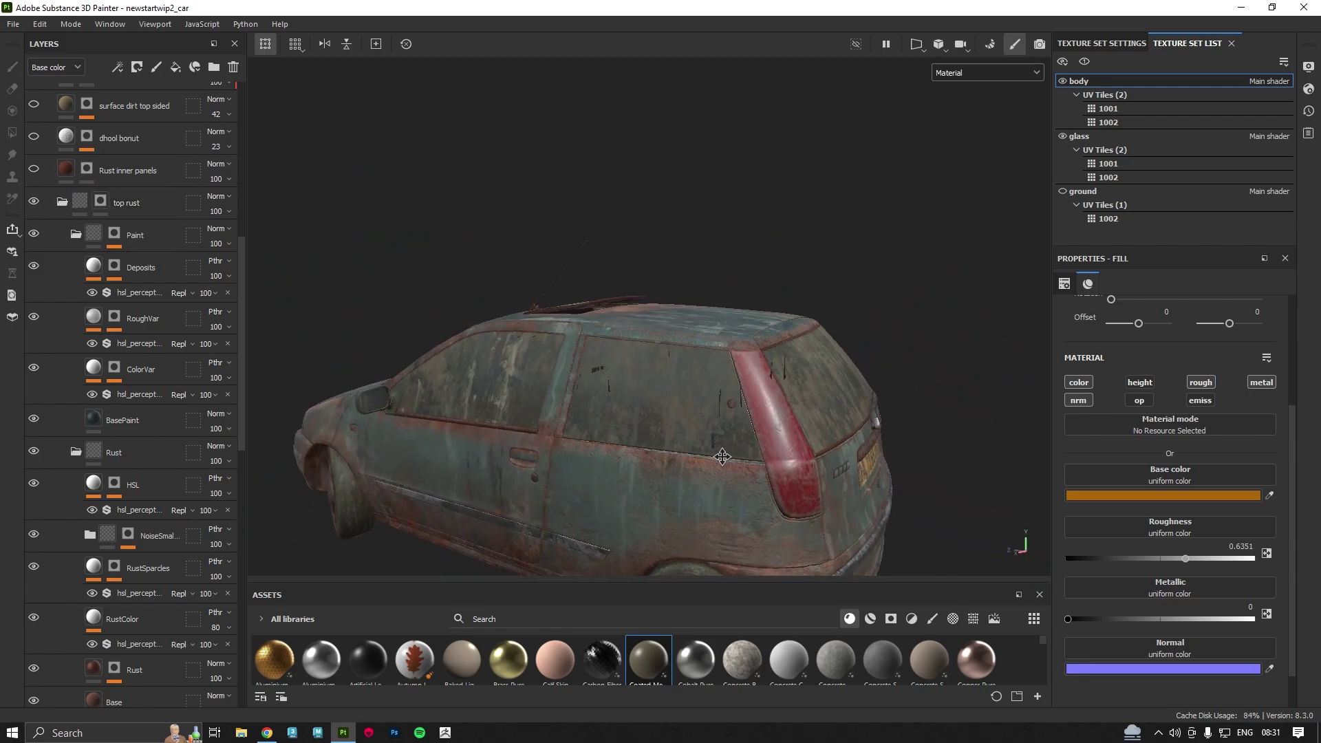
alt+middle_drag(639, 392, 654, 318)
alt+drag(654, 318, 734, 323)
alt+middle_drag(665, 354, 905, 348)
alt+right_drag(905, 346, 669, 339)
alt+drag(669, 339, 518, 348)
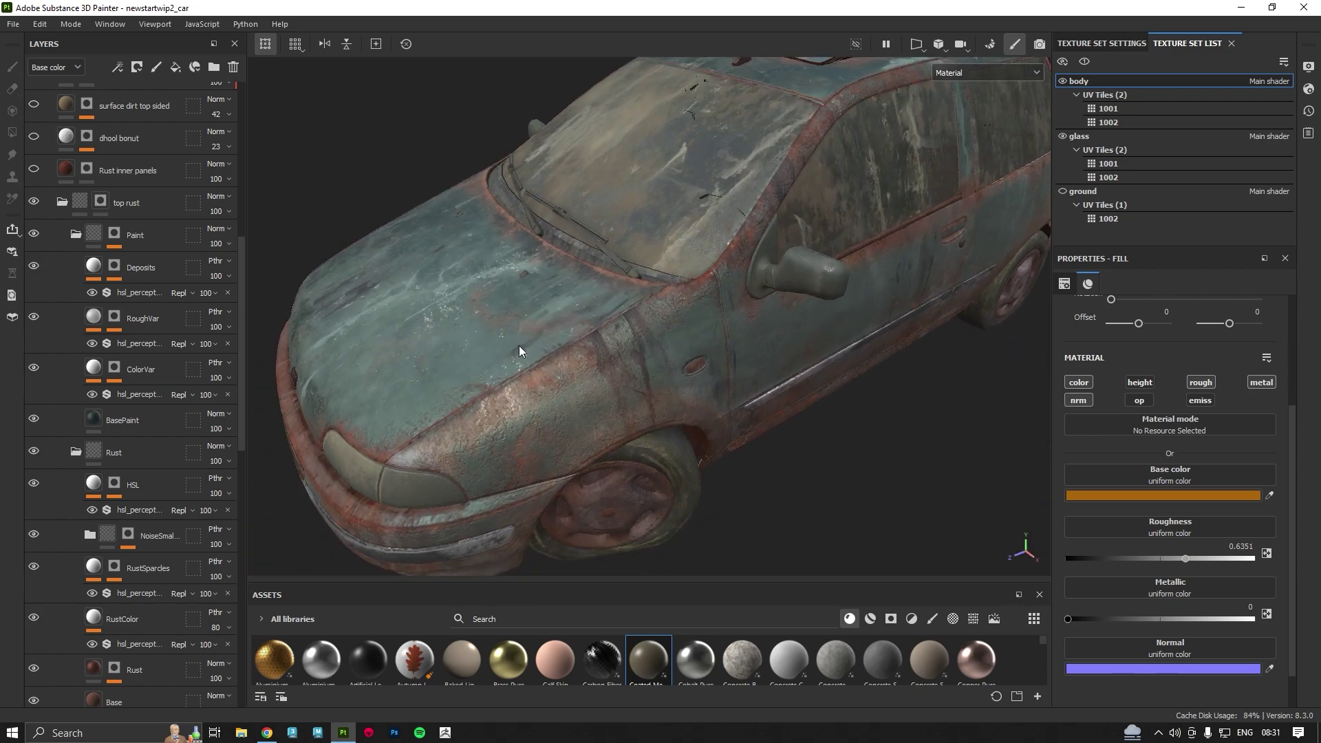
shift+right_drag(519, 348, 806, 287)
alt+drag(807, 288, 802, 360)
alt+right_drag(802, 360, 748, 389)
alt+drag(748, 389, 859, 131)
View the car in the Base color channel only, then return to the Material view.
click(954, 75)
click(947, 135)
click(1015, 71)
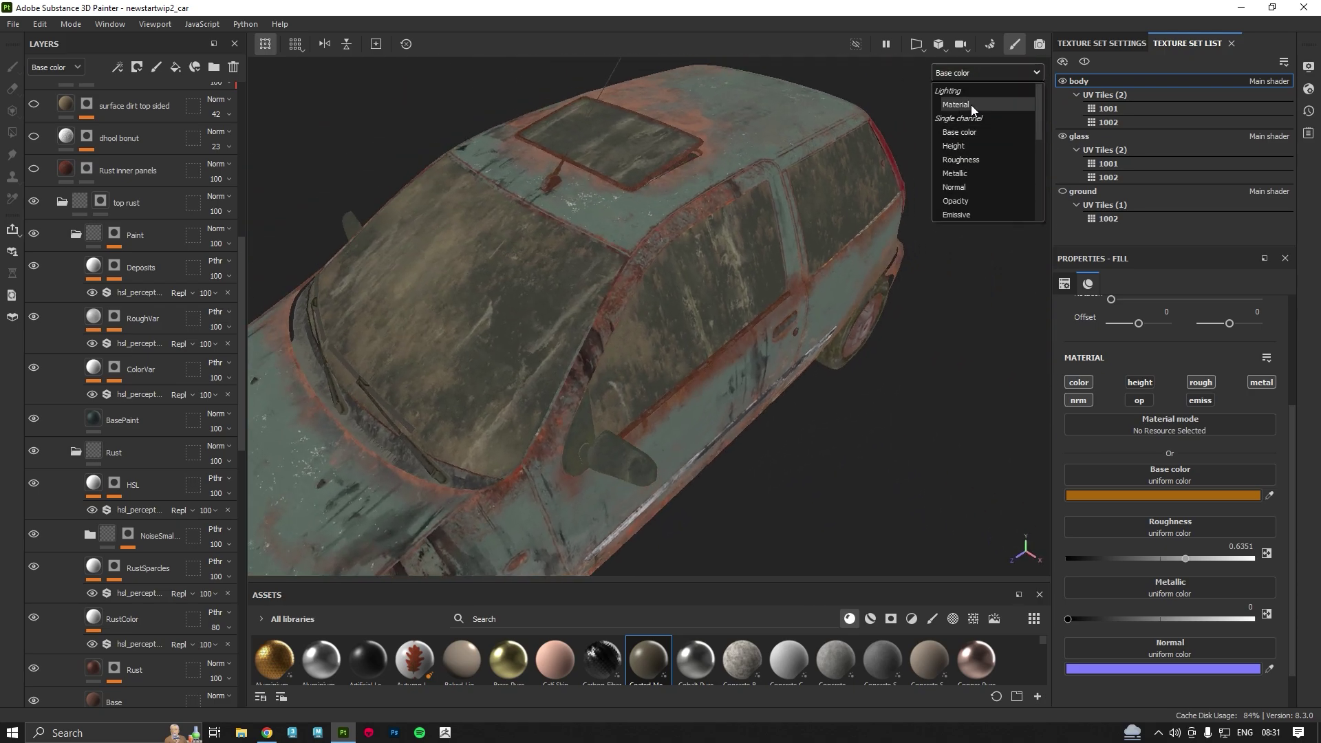
click(971, 105)
Show the Rust inner panels layer, examine it around the window frames, and open its Rust Fine material settings.
alt+drag(688, 206, 564, 234)
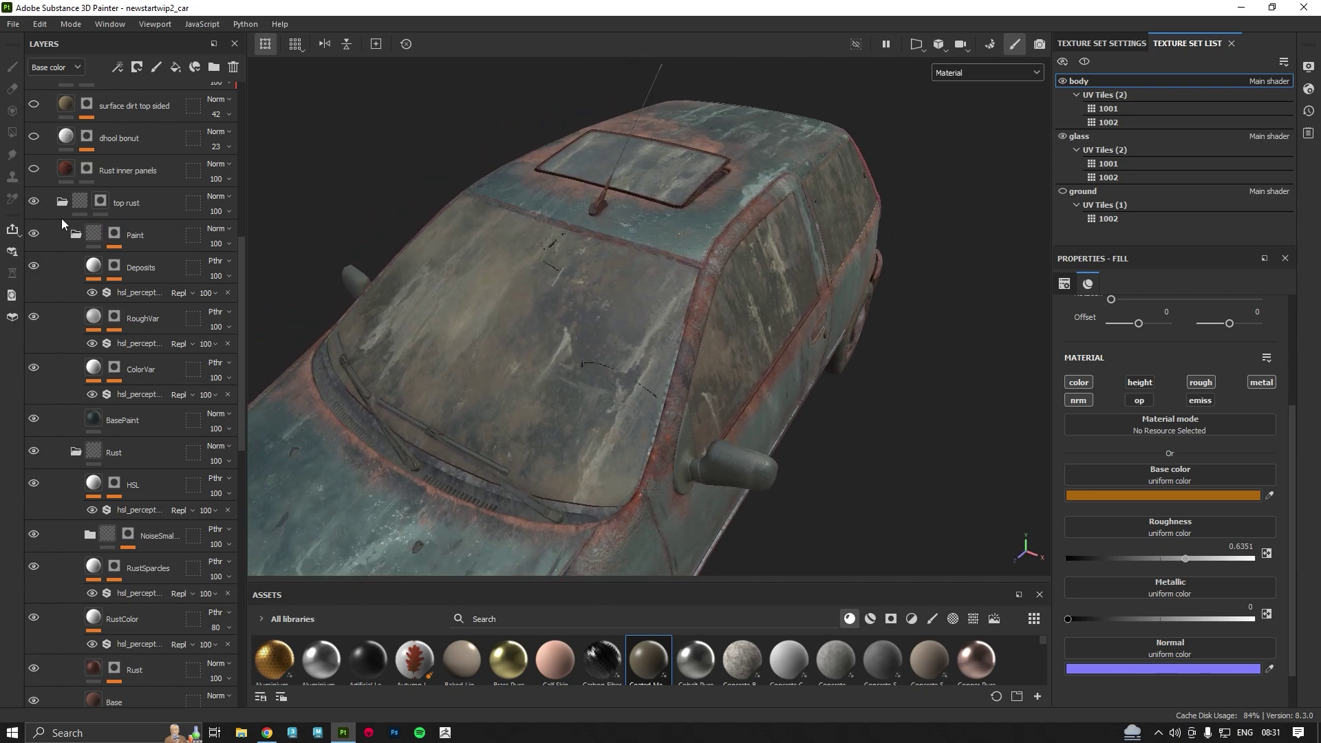
scroll(773, 220, down, 2)
alt+drag(773, 220, 550, 209)
scroll(840, 198, up, 5)
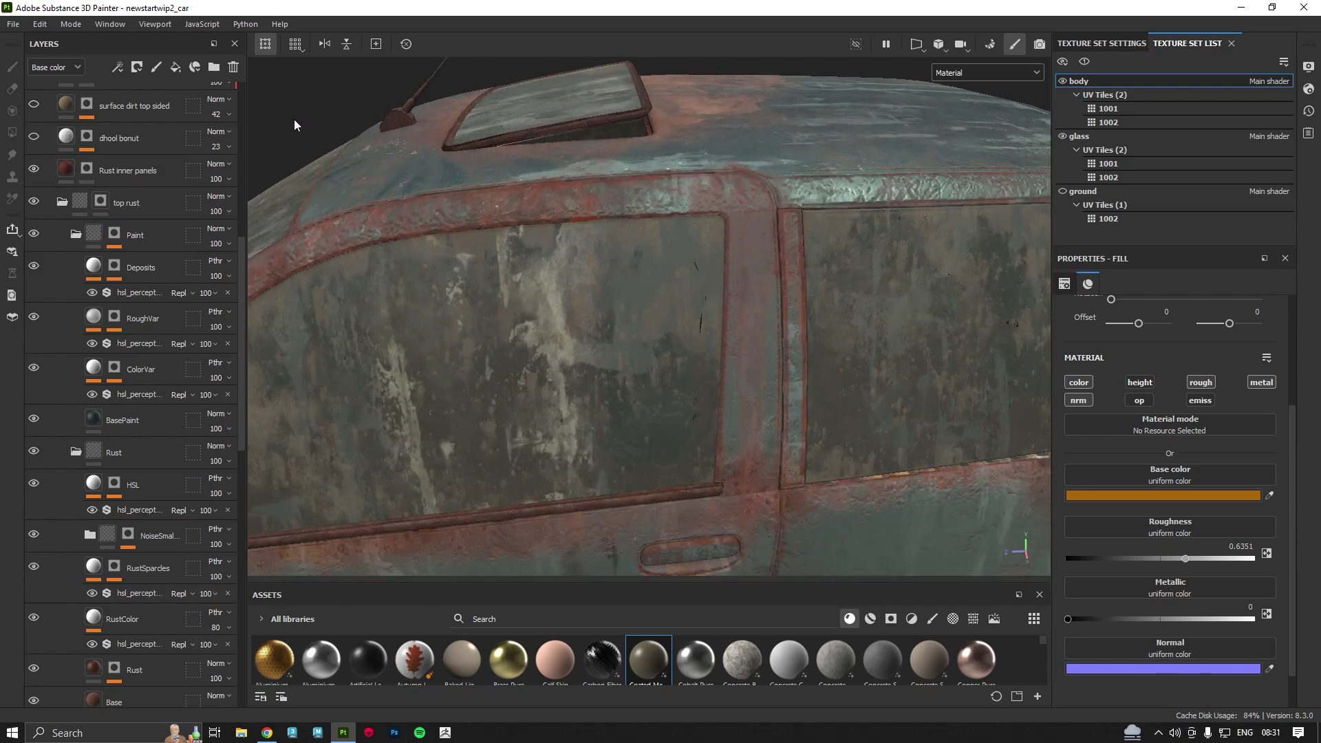
click(33, 169)
click(66, 170)
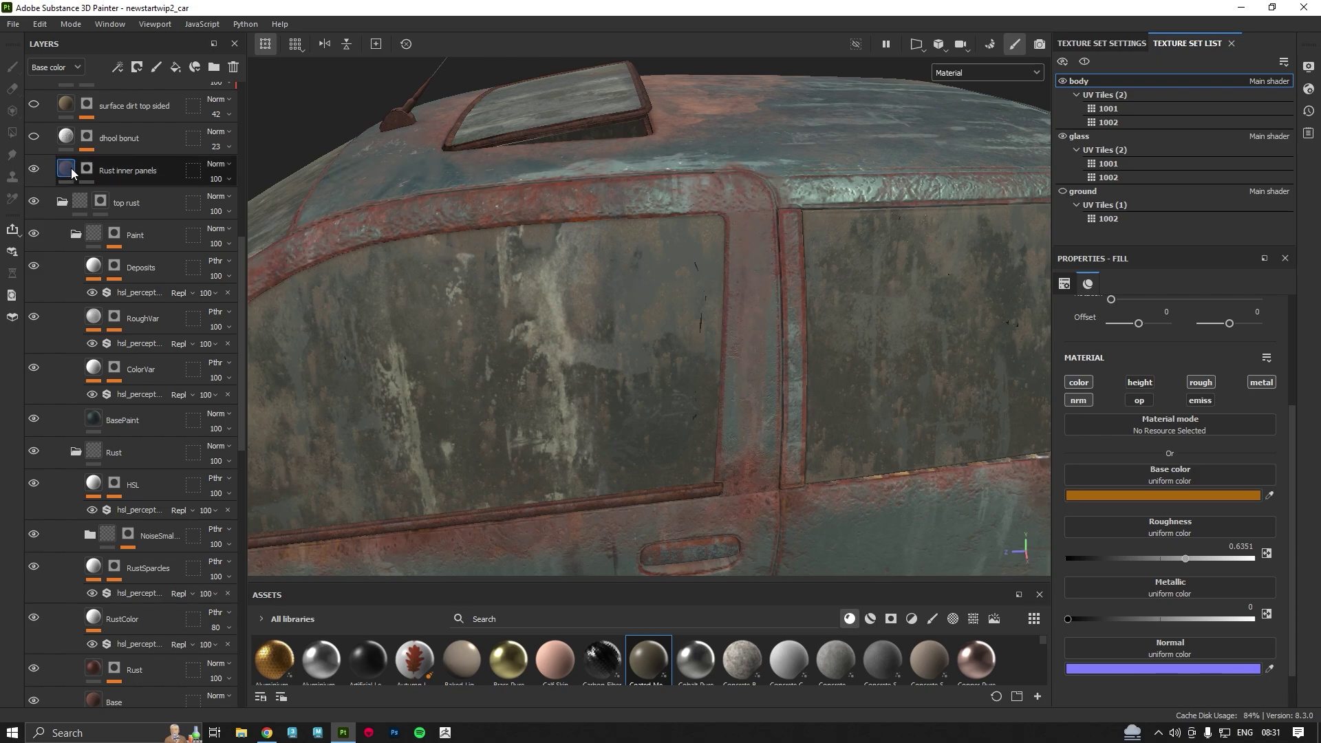
scroll(277, 180, down, 3)
alt+drag(297, 151, 594, 233)
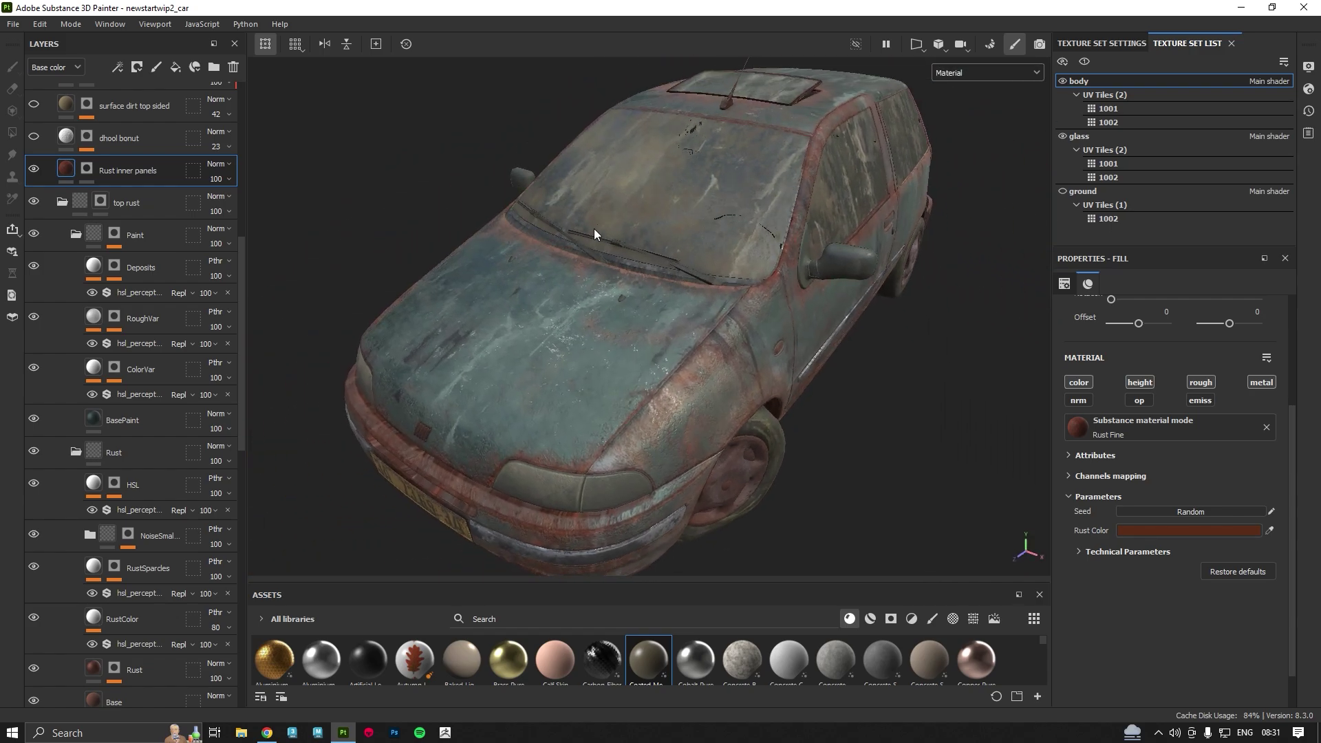
Show the dhool bonut layer, examine it on the hood, and open the Light generator in its mask.
click(32, 136)
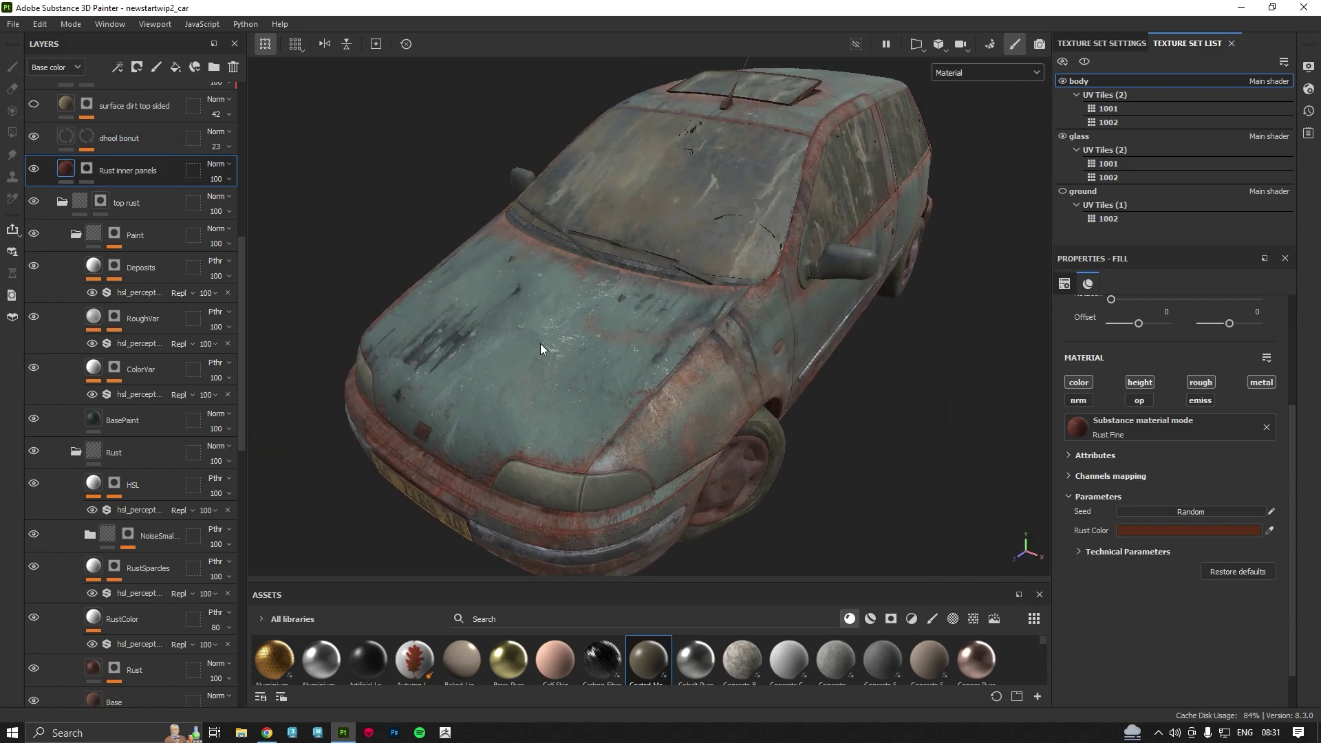
alt+drag(541, 348, 436, 268)
alt+right_drag(436, 269, 857, 436)
alt+drag(522, 331, 829, 315)
shift+right_drag(829, 314, 573, 318)
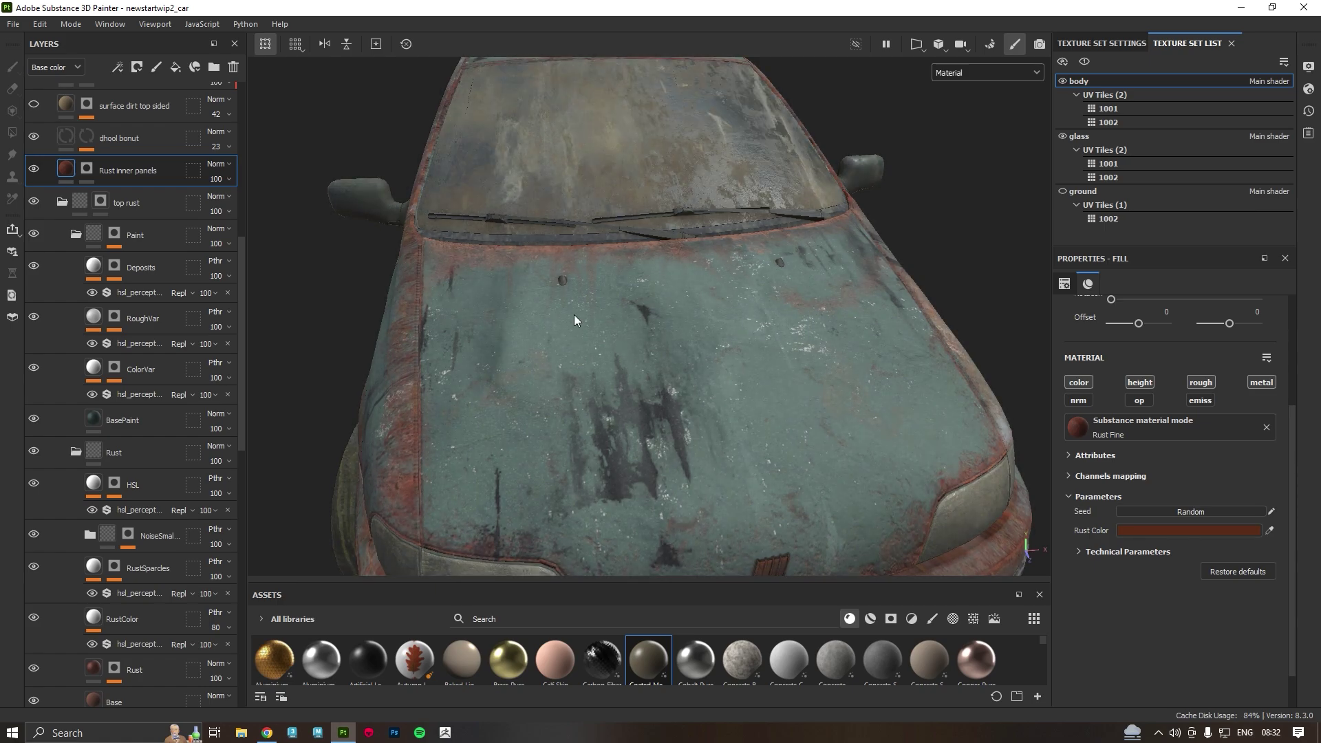
click(86, 136)
click(118, 182)
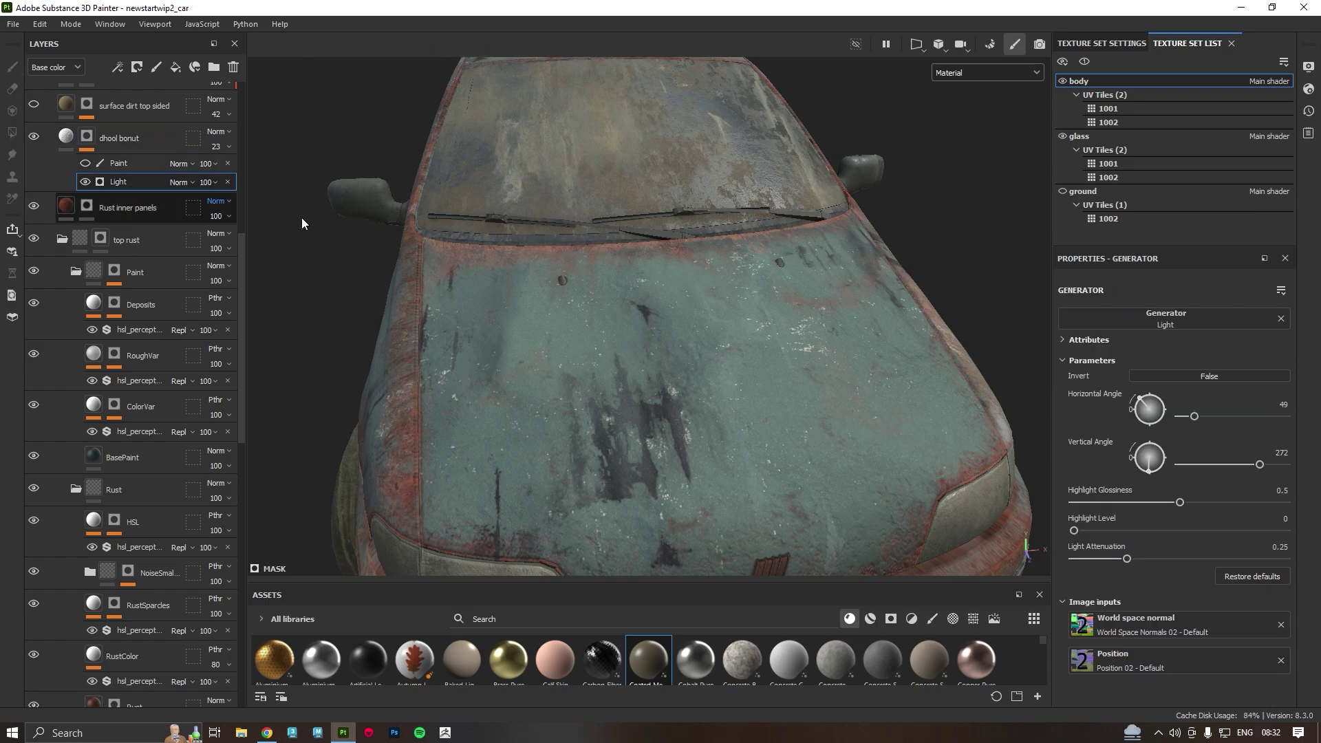
Remove the Light generator from the dhool bonut mask effect and undo the removal.
click(1281, 319)
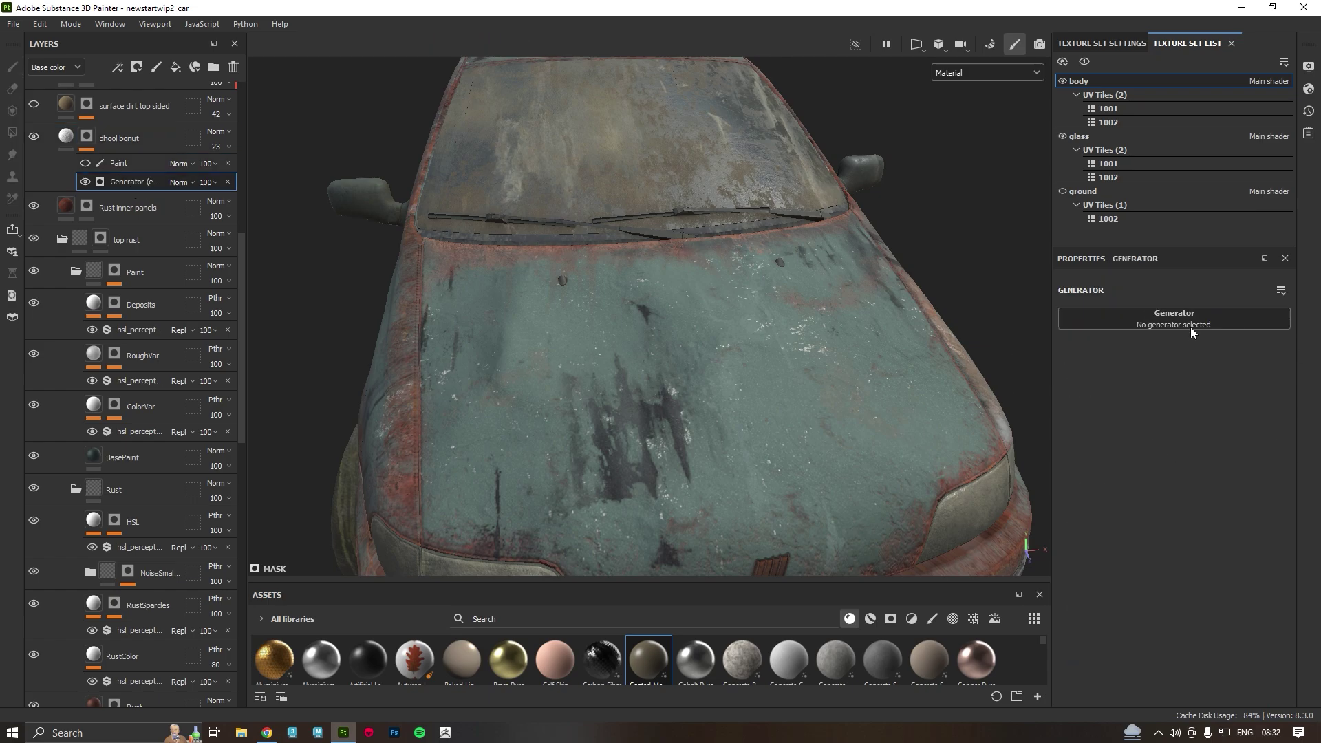
alt+drag(1194, 327, 929, 230)
key(ctrl+z)
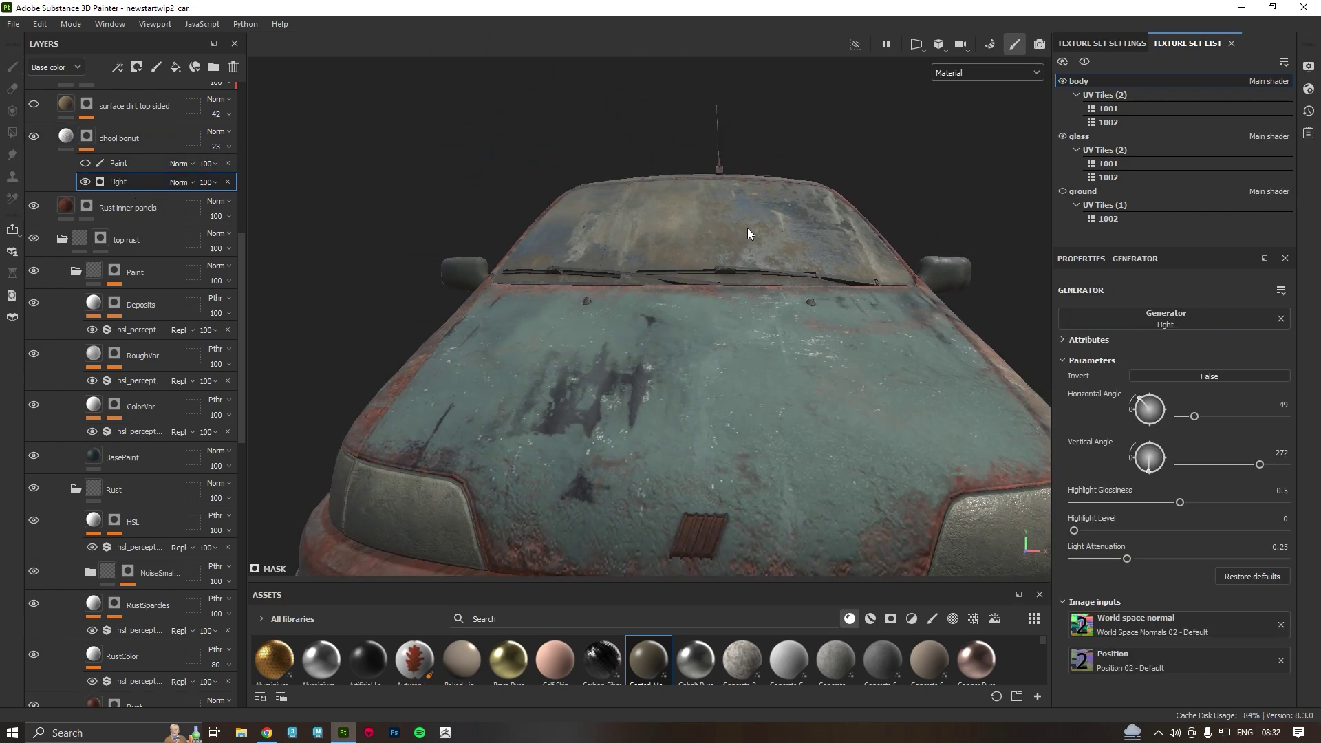
Inspect the car's surface relief in the Normal+Height+Mesh view, then return to the Material view.
alt+drag(747, 228, 755, 314)
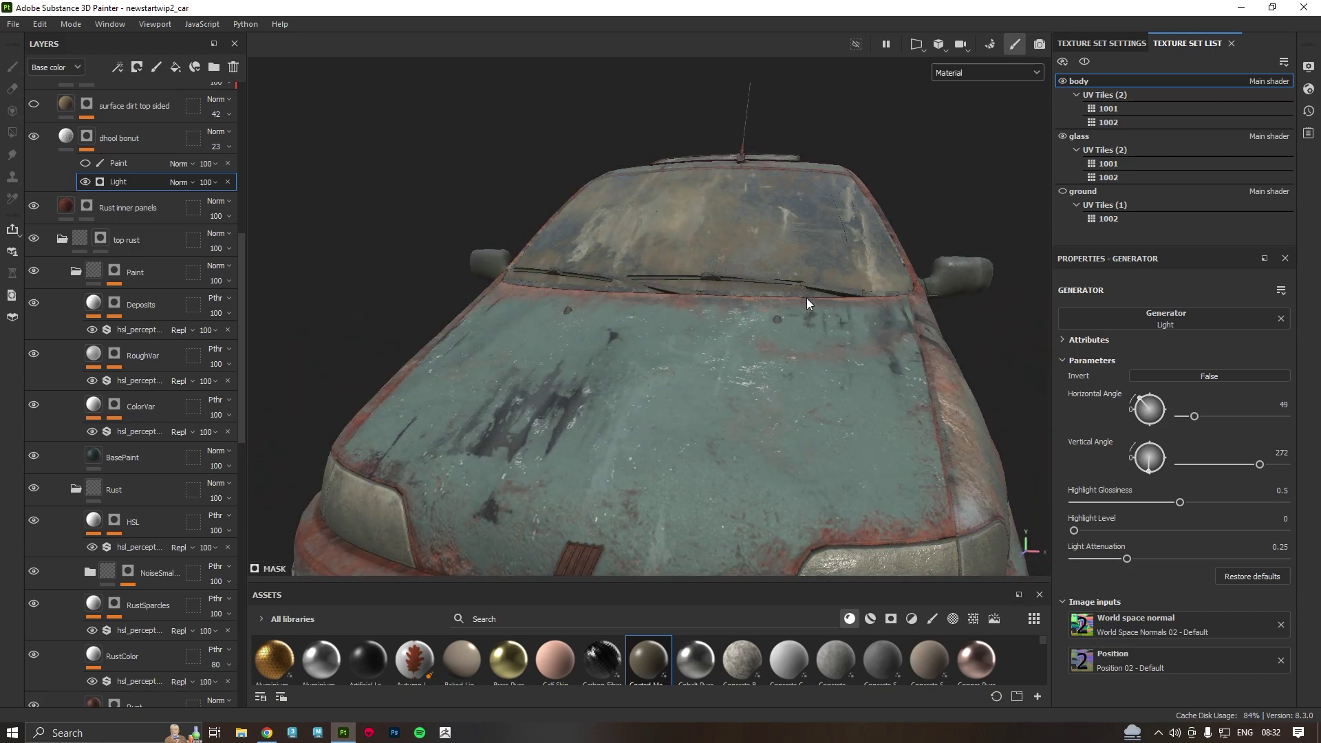
click(1002, 73)
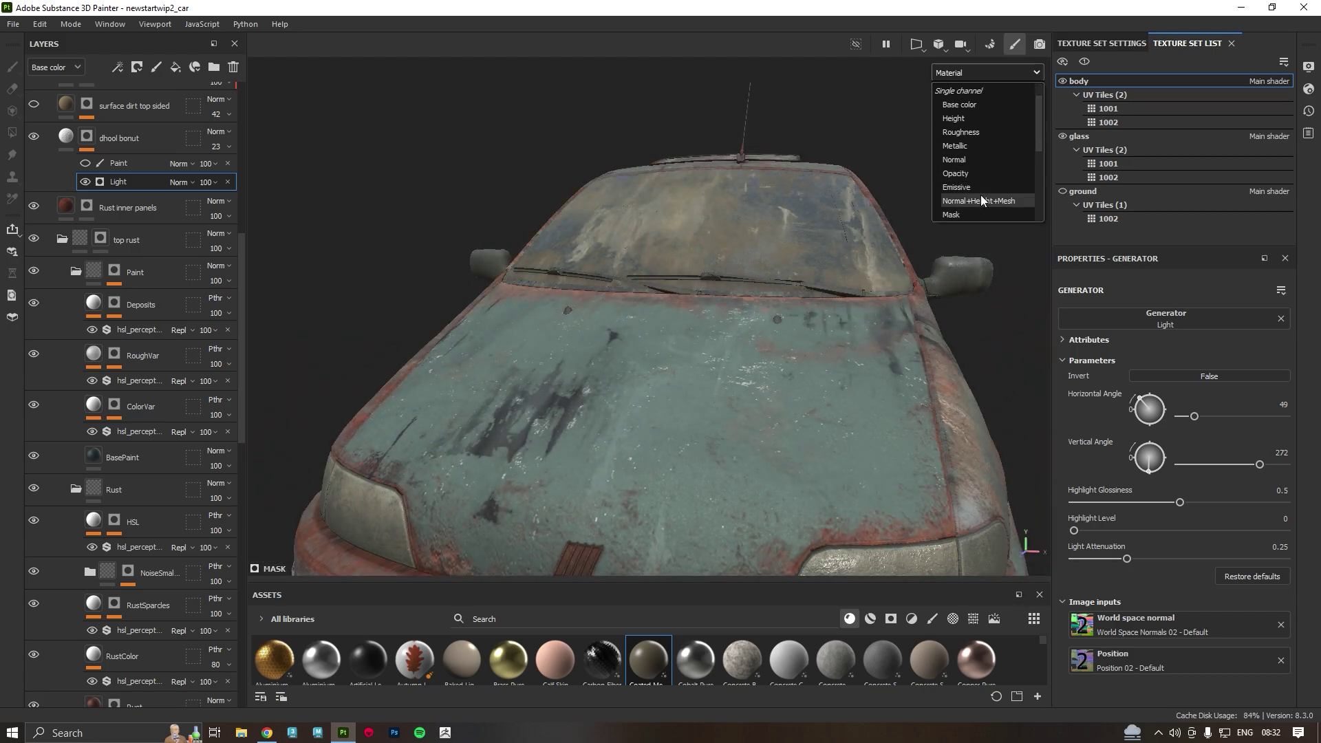
click(980, 200)
alt+drag(759, 275, 851, 239)
key(m)
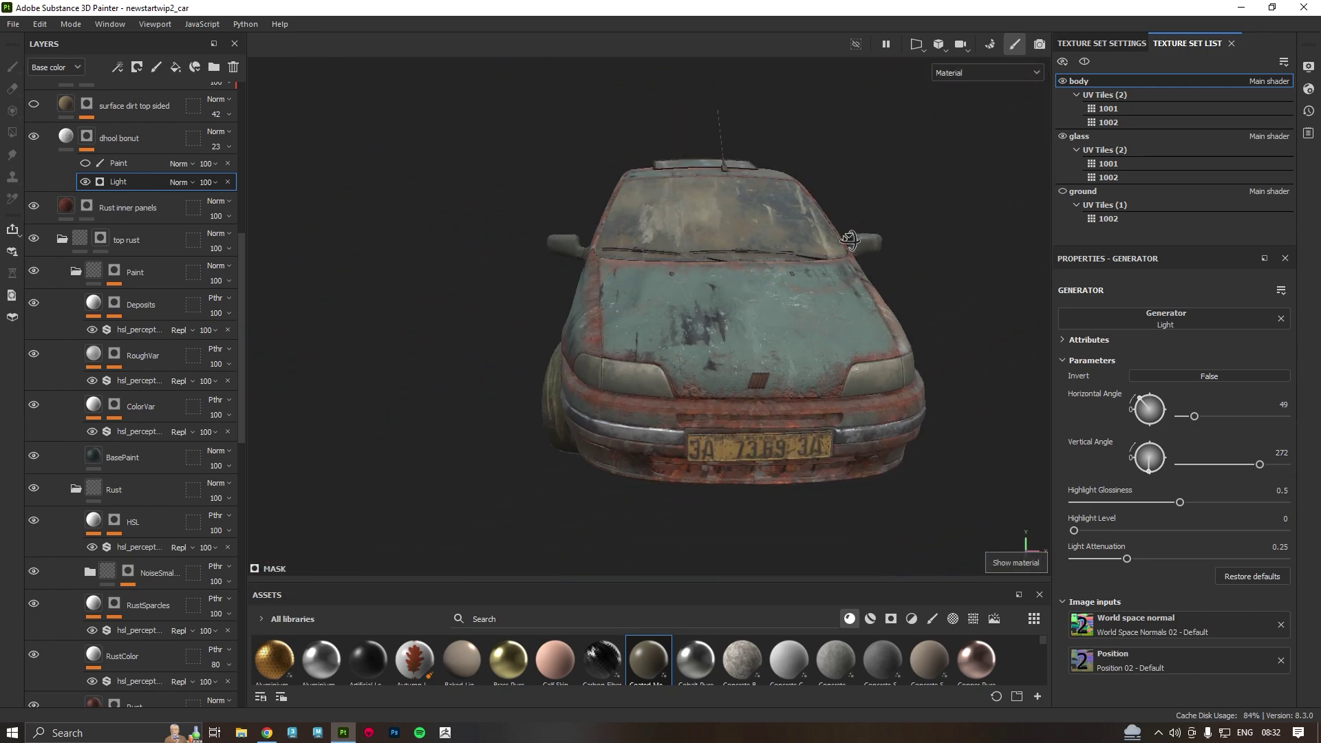
Show the surface dirt top sided layer and examine the dirt on the hood.
scroll(625, 224, up, 2)
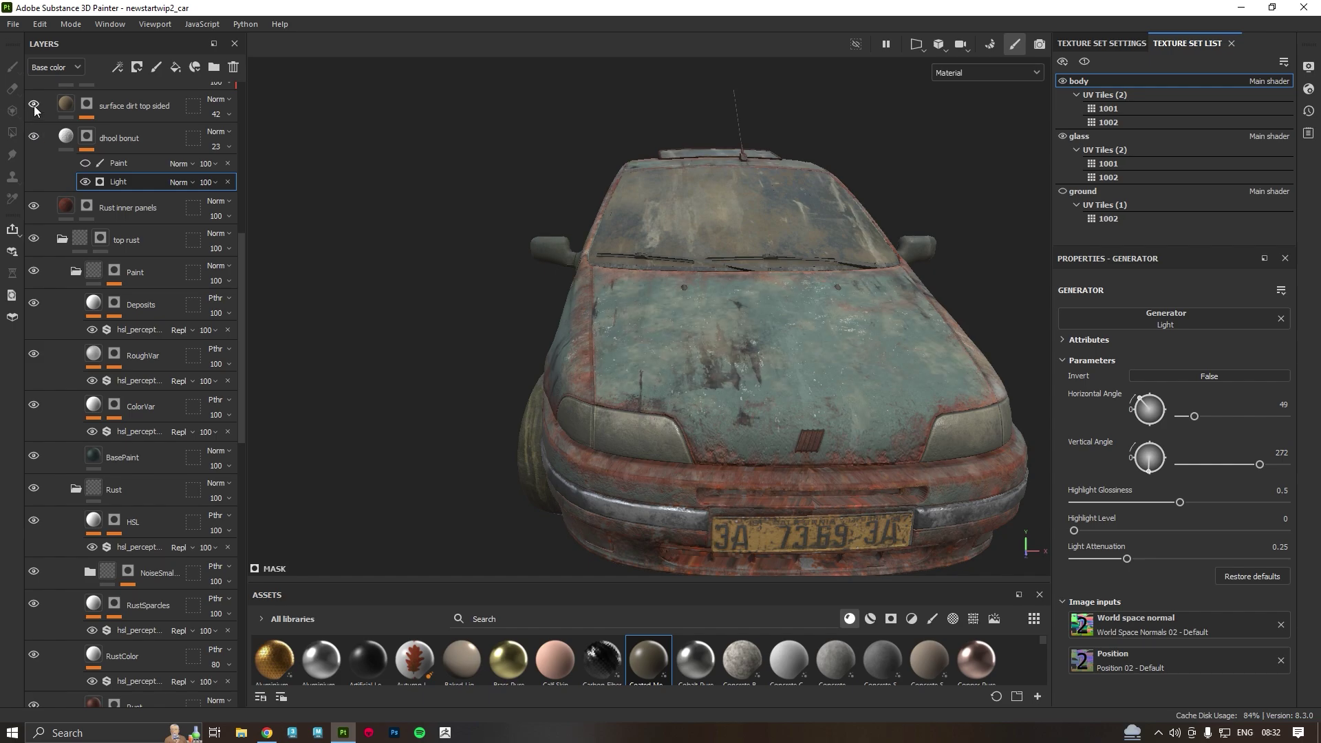
alt+drag(732, 295, 849, 451)
scroll(848, 451, up, 2)
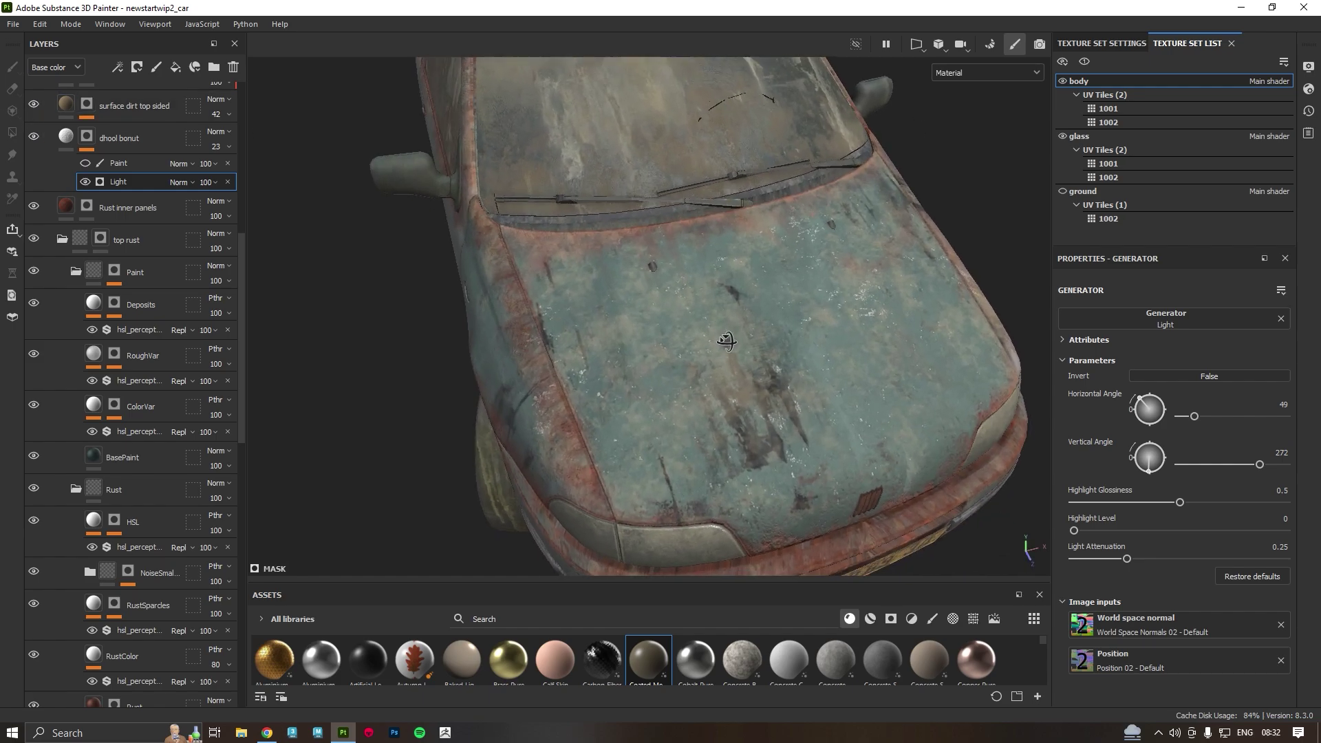
Review the part folders above car_body in the layer stack and examine the finished body texture from front to rear.
scroll(158, 142, up, 3)
scroll(158, 142, up, 3)
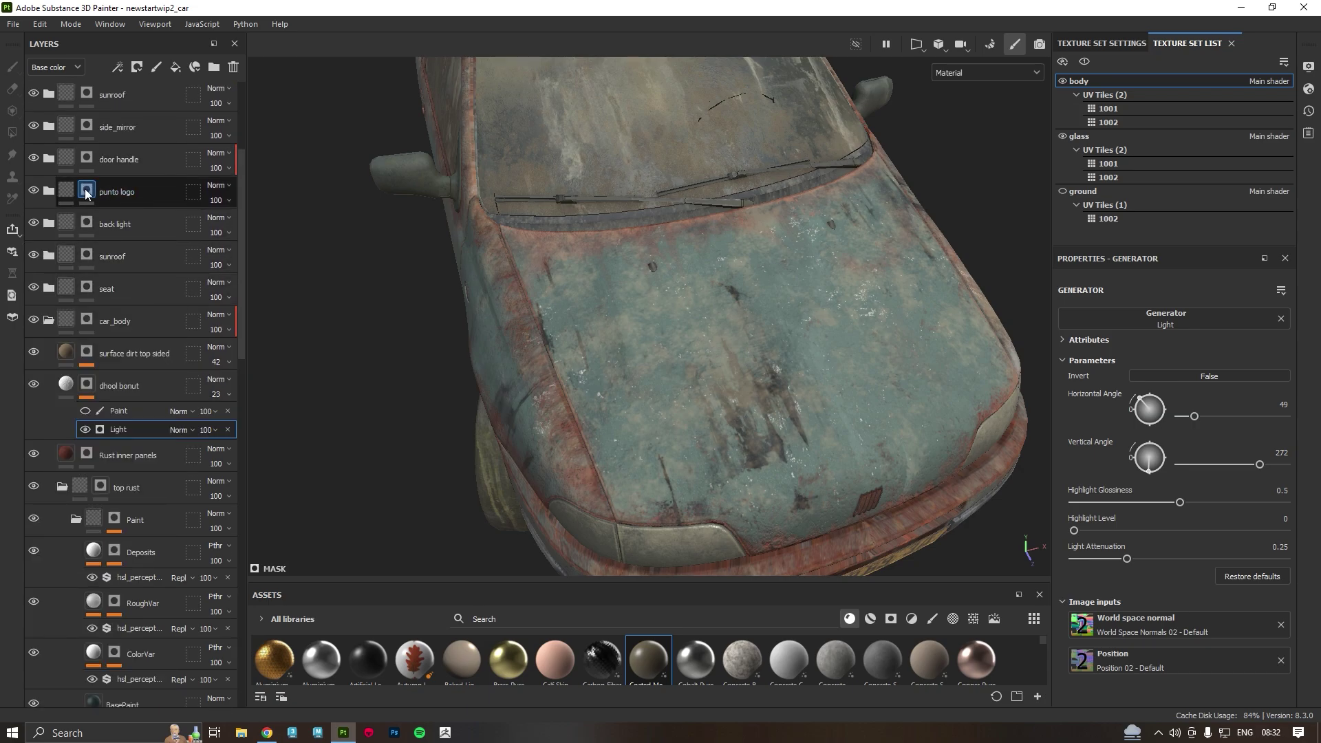
alt+drag(629, 388, 558, 327)
alt+drag(560, 373, 642, 207)
alt+right_drag(643, 208, 931, 472)
alt+drag(777, 372, 901, 355)
alt+drag(708, 358, 699, 332)
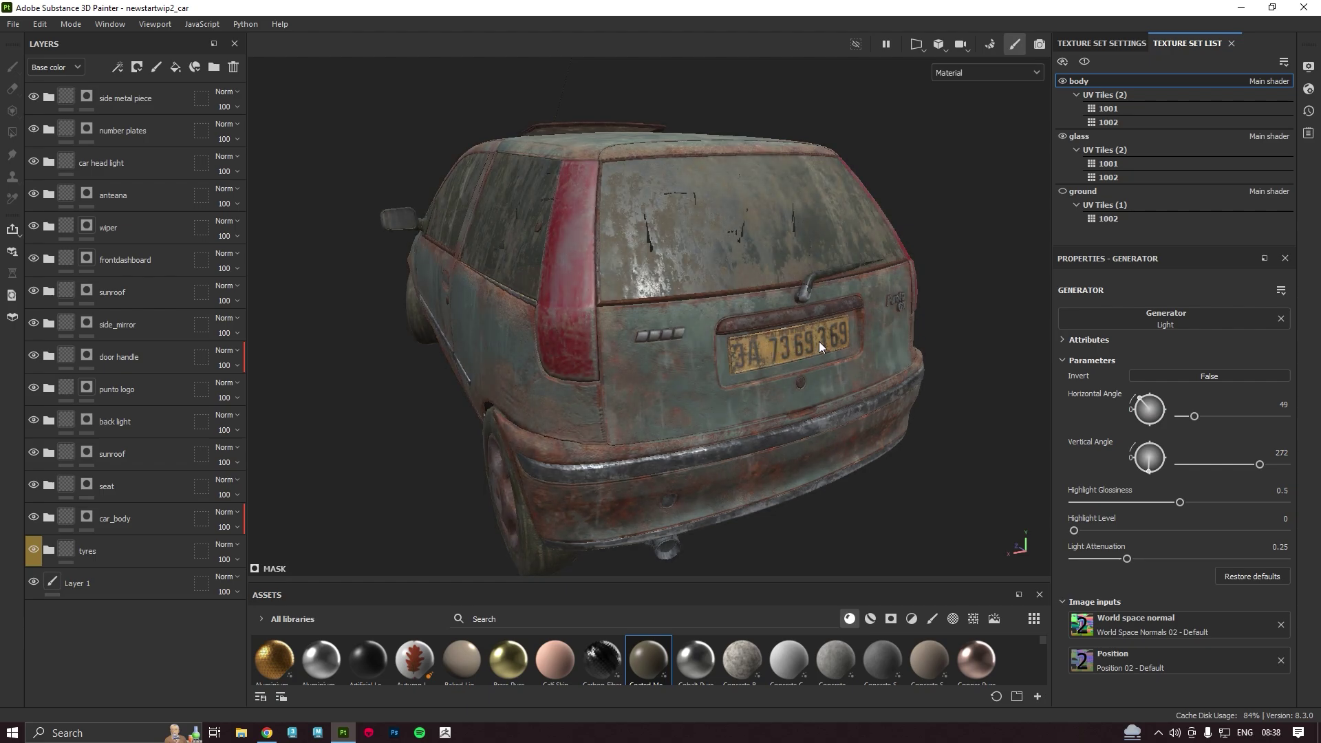